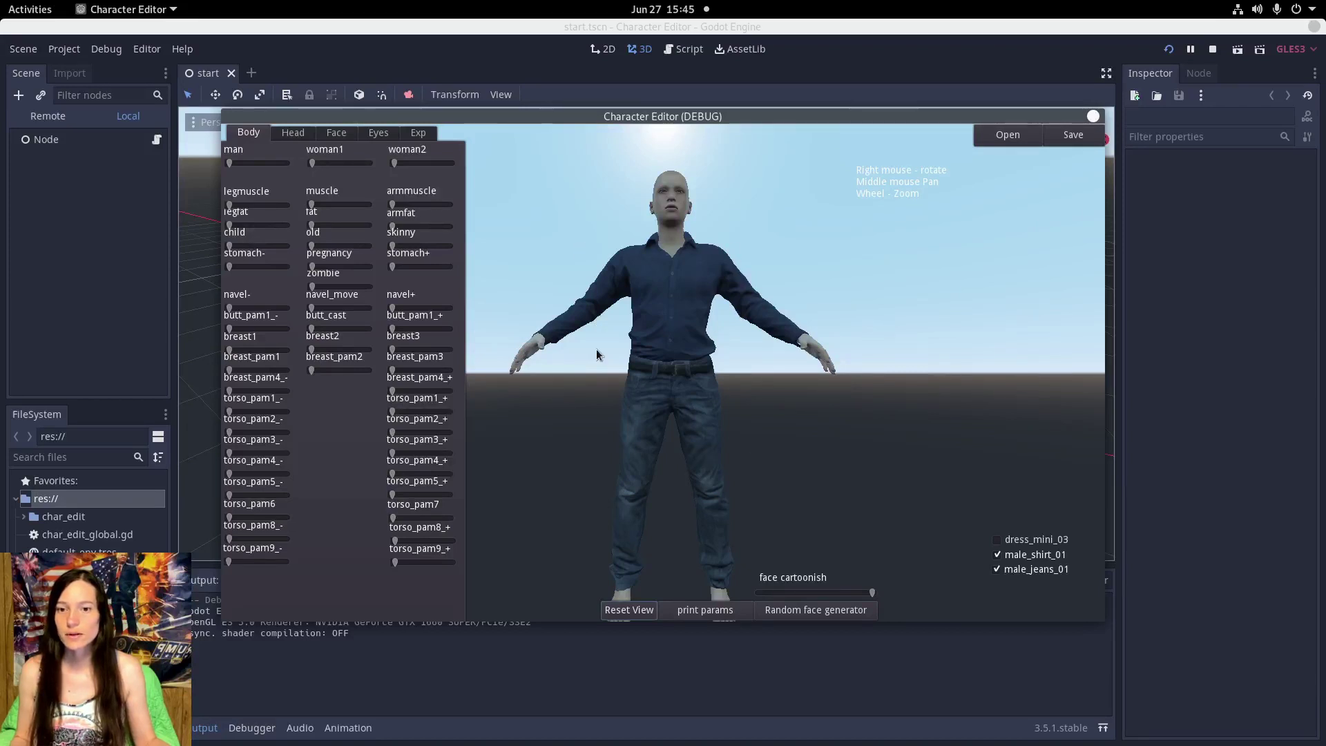
- Maximize the Character Editor window to fill the screen
{"action": "scroll", "coordinate": [667, 243], "scroll_direction": "up", "scroll_amount": 3}
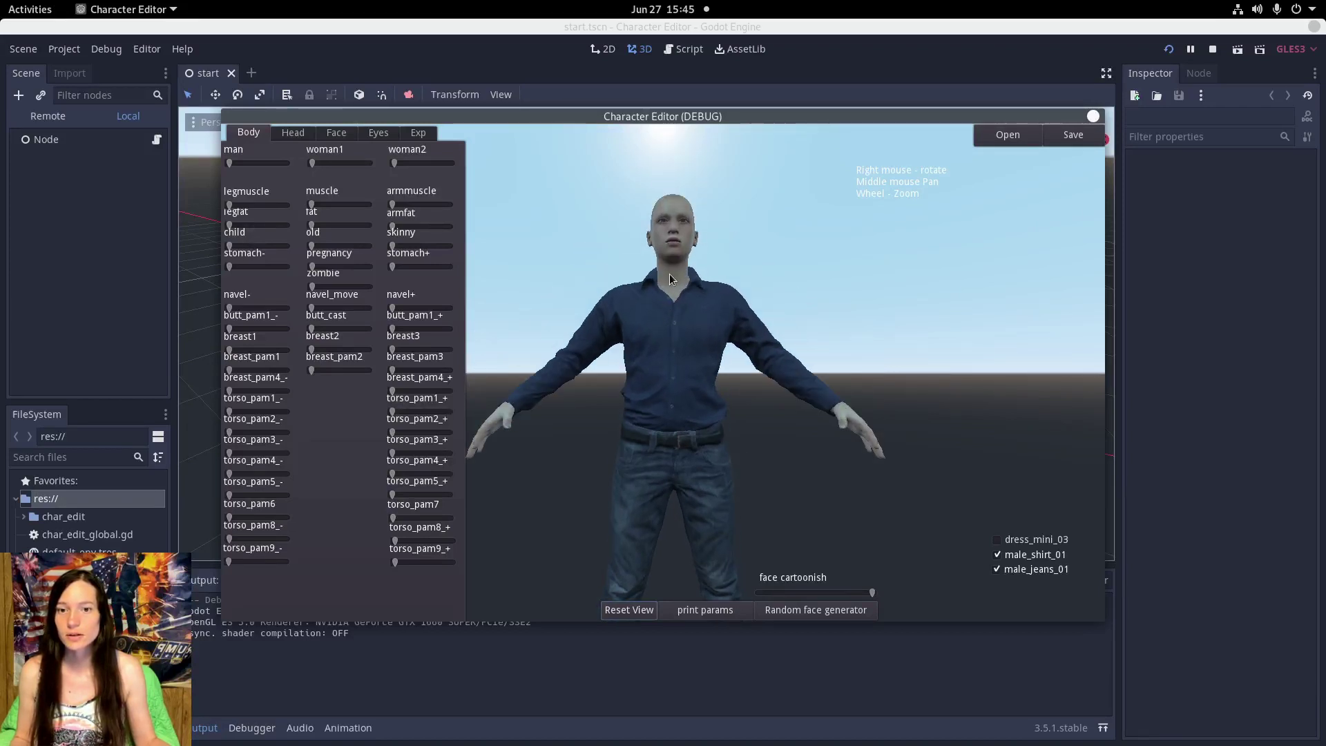
{"action": "double_click", "coordinate": [570, 119]}
{"action": "scroll", "coordinate": [687, 125], "scroll_direction": "up", "scroll_amount": 4}
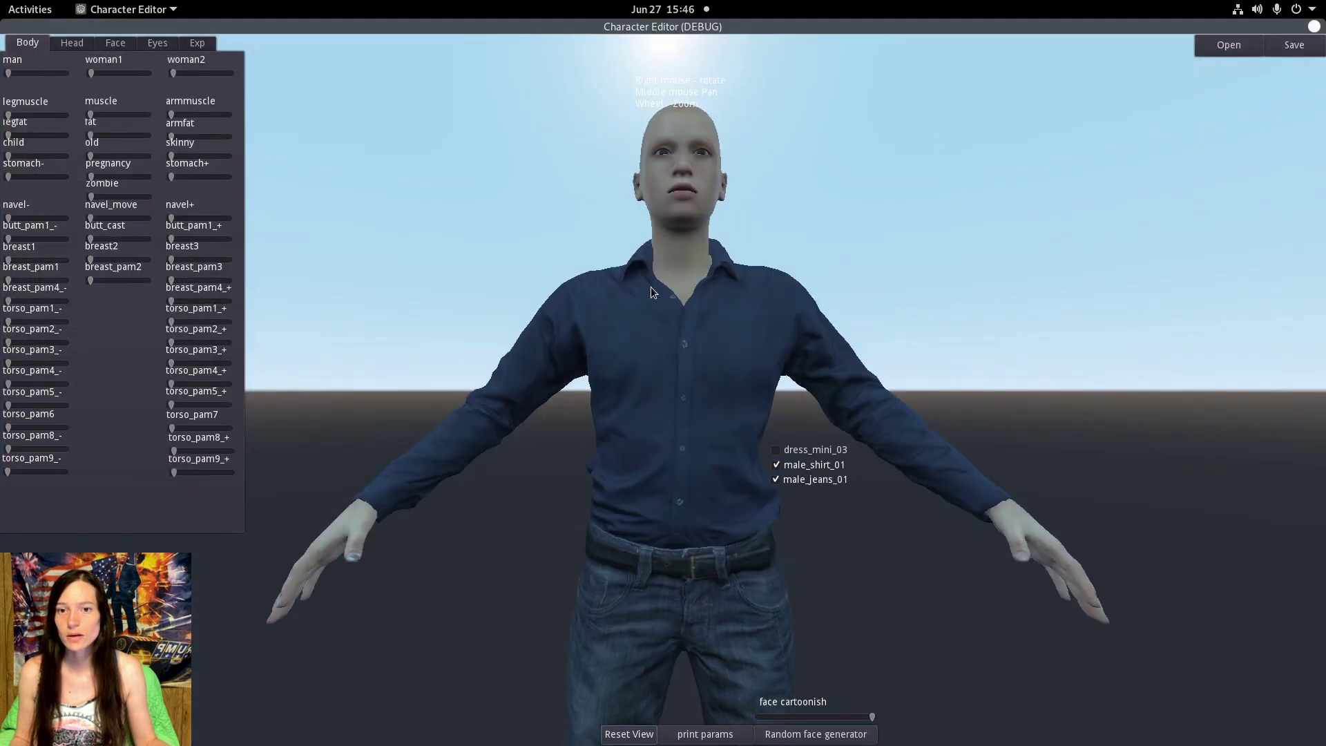
- Orbit and zoom around the character to check its profile, settling on a front view
{"action": "right_click_drag", "start_coordinate": [699, 323], "coordinate": [566, 327]}
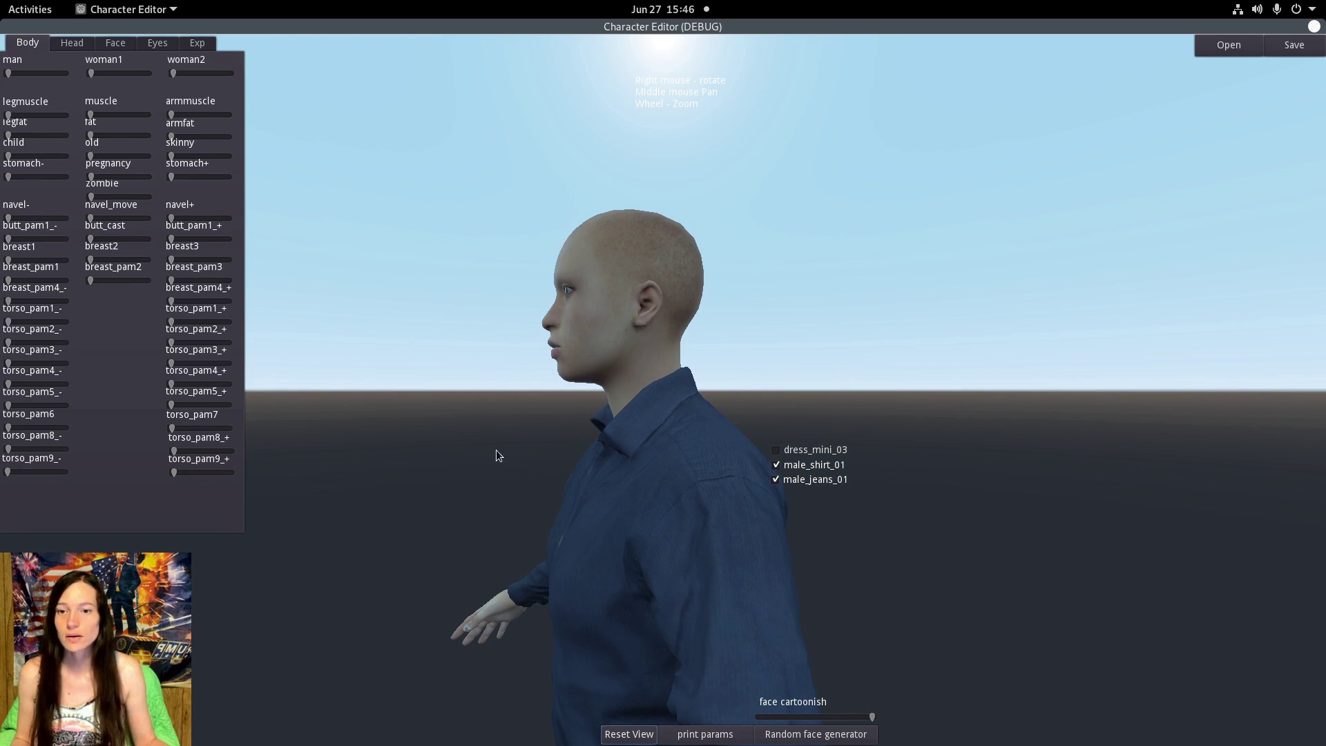
{"action": "right_click_drag", "start_coordinate": [496, 450], "coordinate": [723, 488]}
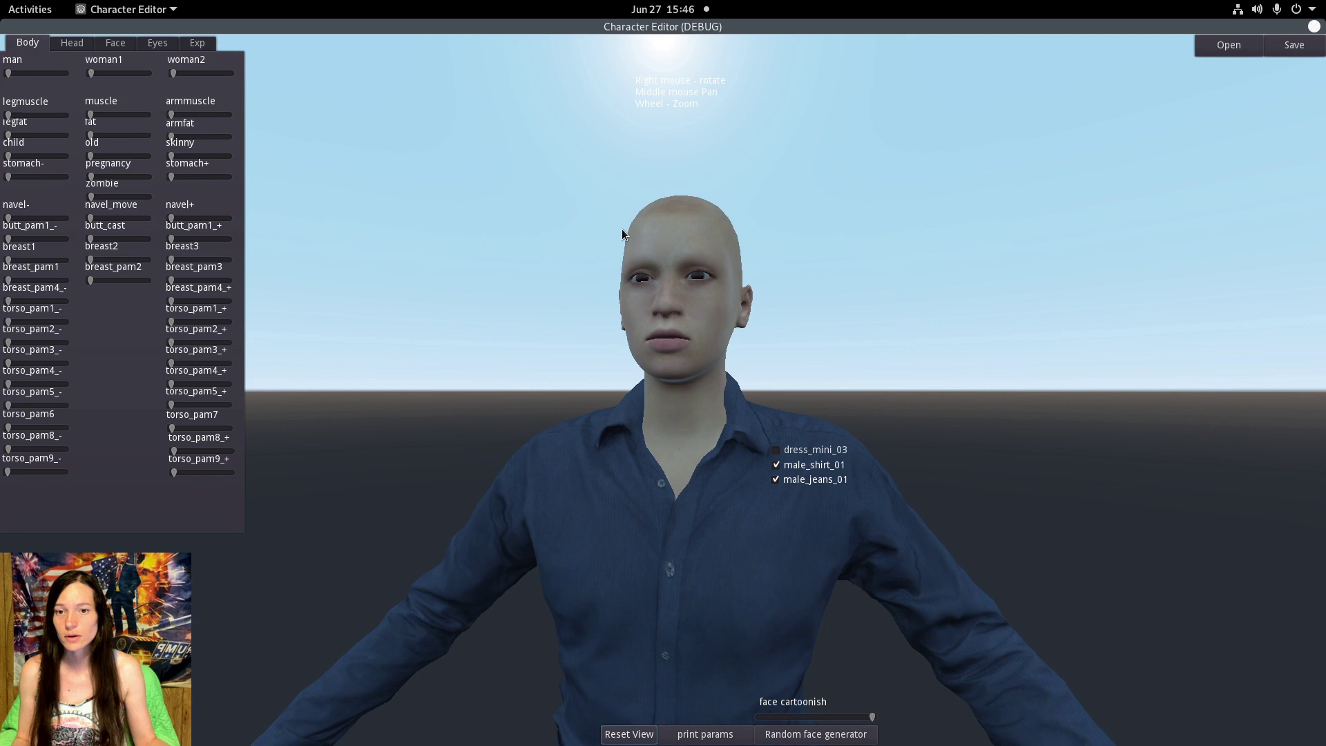
{"action": "scroll", "coordinate": [508, 227], "scroll_direction": "up", "scroll_amount": 2}
{"action": "scroll", "coordinate": [649, 231], "scroll_direction": "up", "scroll_amount": 2}
{"action": "scroll", "coordinate": [674, 206], "scroll_direction": "down", "scroll_amount": 3}
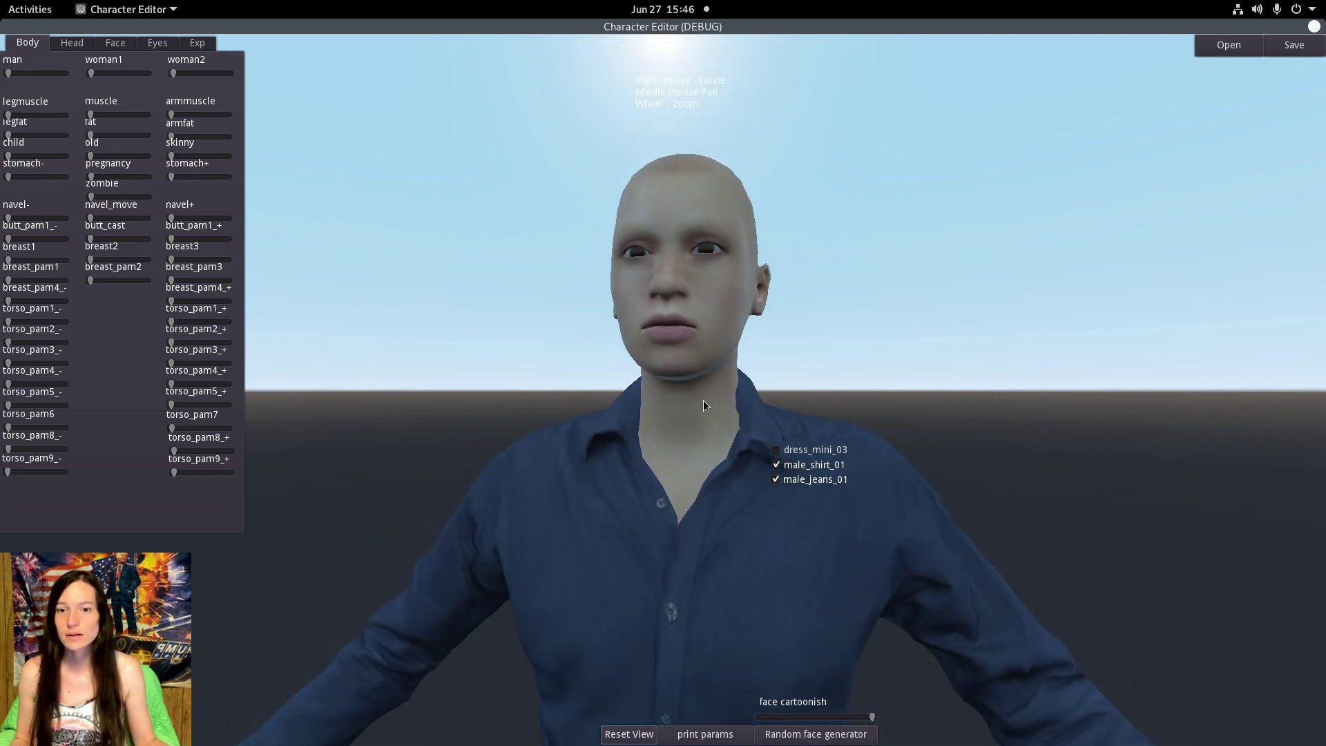
{"action": "right_click_drag", "start_coordinate": [703, 399], "coordinate": [476, 408]}
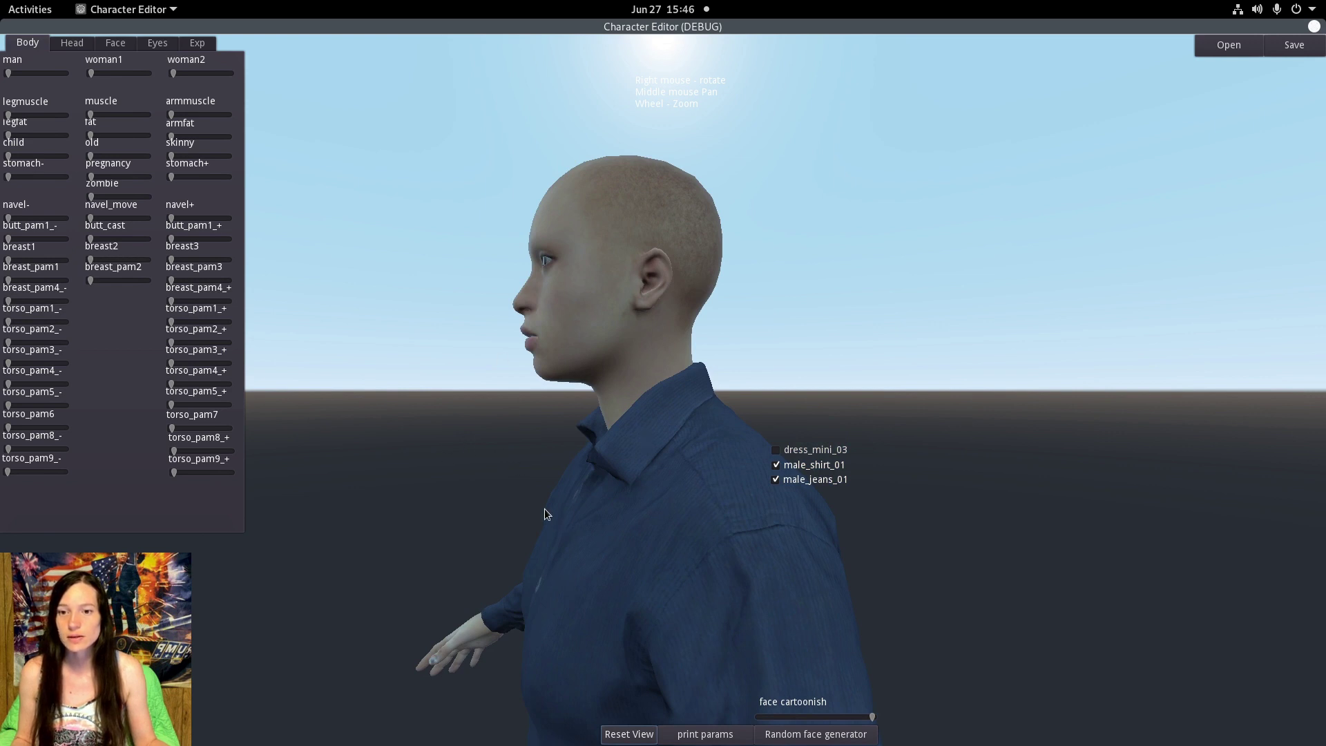
{"action": "right_click_drag", "start_coordinate": [545, 509], "coordinate": [681, 398]}
{"action": "right_click_drag", "start_coordinate": [726, 533], "coordinate": [452, 367]}
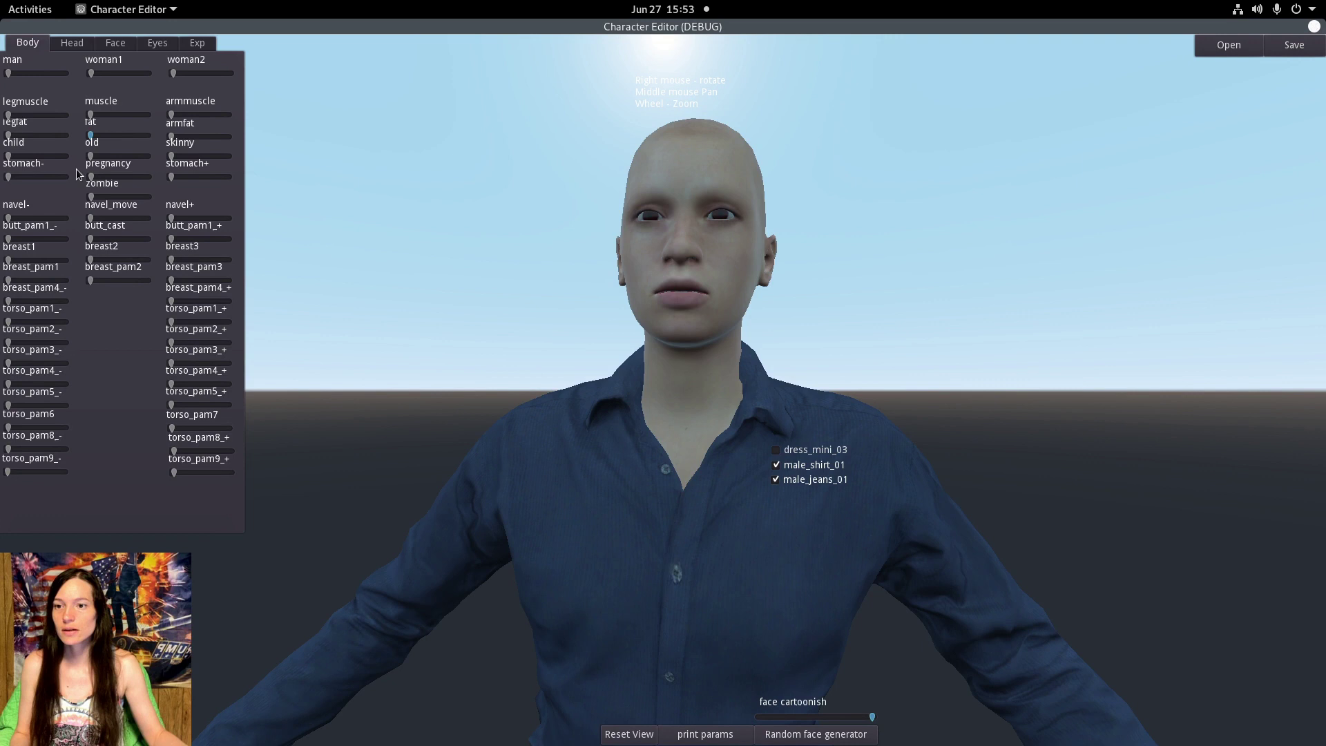
- On the Head settings, slightly raise cheek_pam2_+ to reshape the cheeks
{"action": "left_click", "coordinate": [79, 45]}
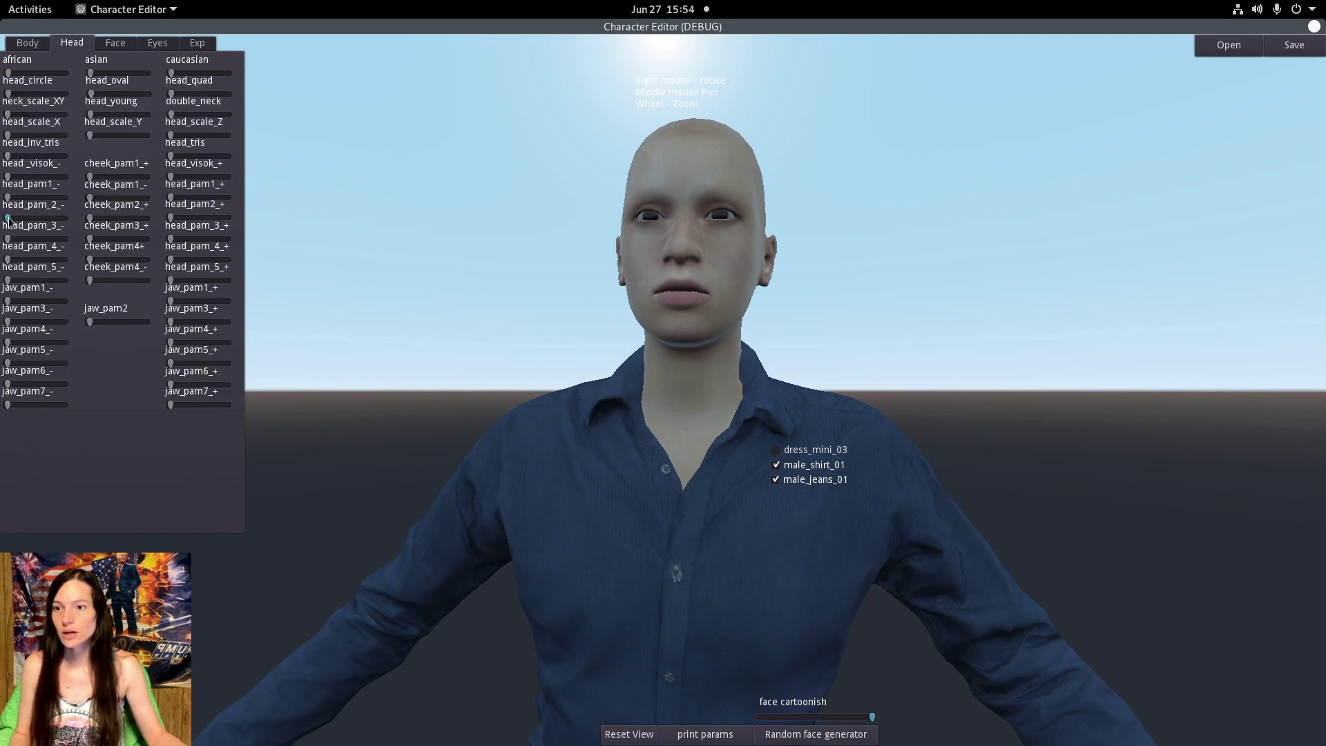
{"action": "mouse_move", "coordinate": [9, 221]}
{"action": "left_mouse_down"}
{"action": "mouse_move", "coordinate": [48, 222]}
{"action": "mouse_move", "coordinate": [13, 228]}
{"action": "left_mouse_up"}
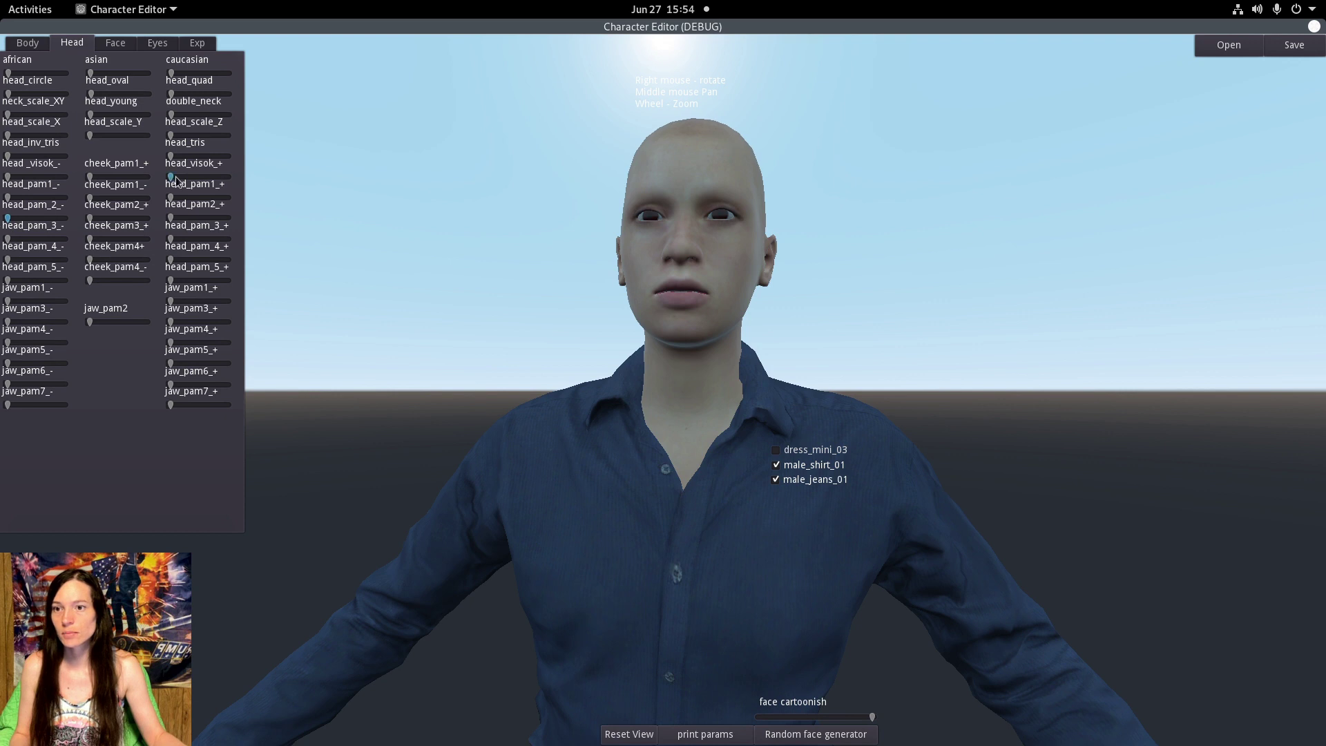
{"action": "mouse_move", "coordinate": [171, 199]}
{"action": "left_mouse_down"}
{"action": "mouse_move", "coordinate": [207, 199]}
{"action": "mouse_move", "coordinate": [171, 199]}
{"action": "left_mouse_up"}
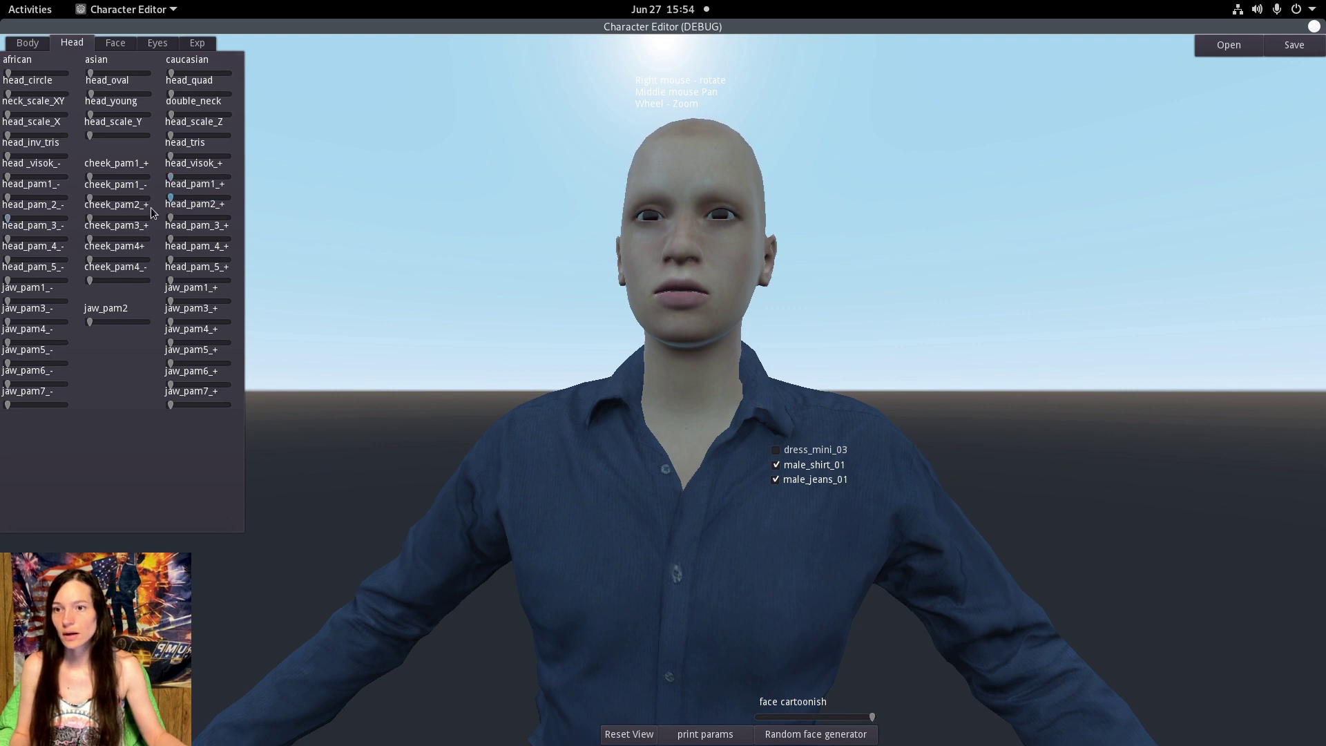
{"action": "mouse_move", "coordinate": [91, 199]}
{"action": "left_mouse_down"}
{"action": "mouse_move", "coordinate": [146, 211]}
{"action": "mouse_move", "coordinate": [90, 211]}
{"action": "left_mouse_up"}
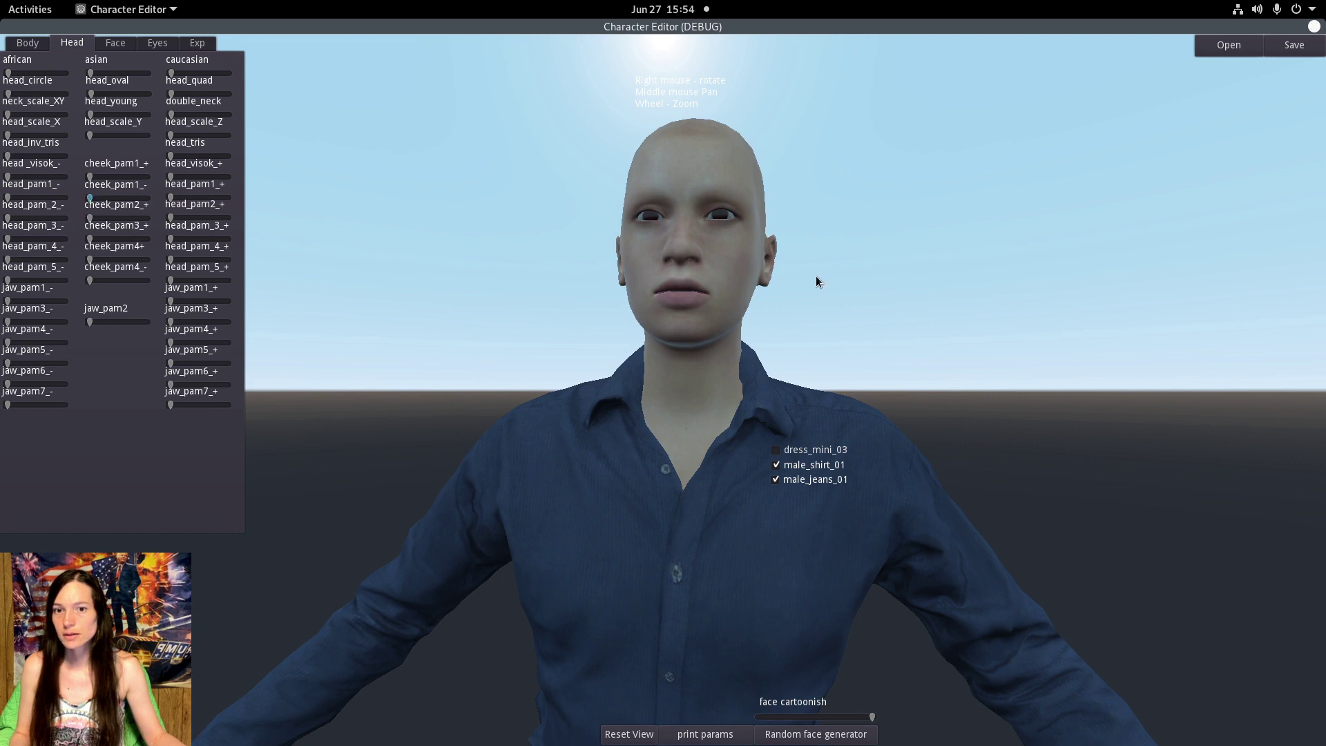
- On the Face settings, raise nose_scale_Y, nose_move_Z_+, lips_move_Z_+ and lips_pam1_-
{"action": "left_click", "coordinate": [114, 43]}
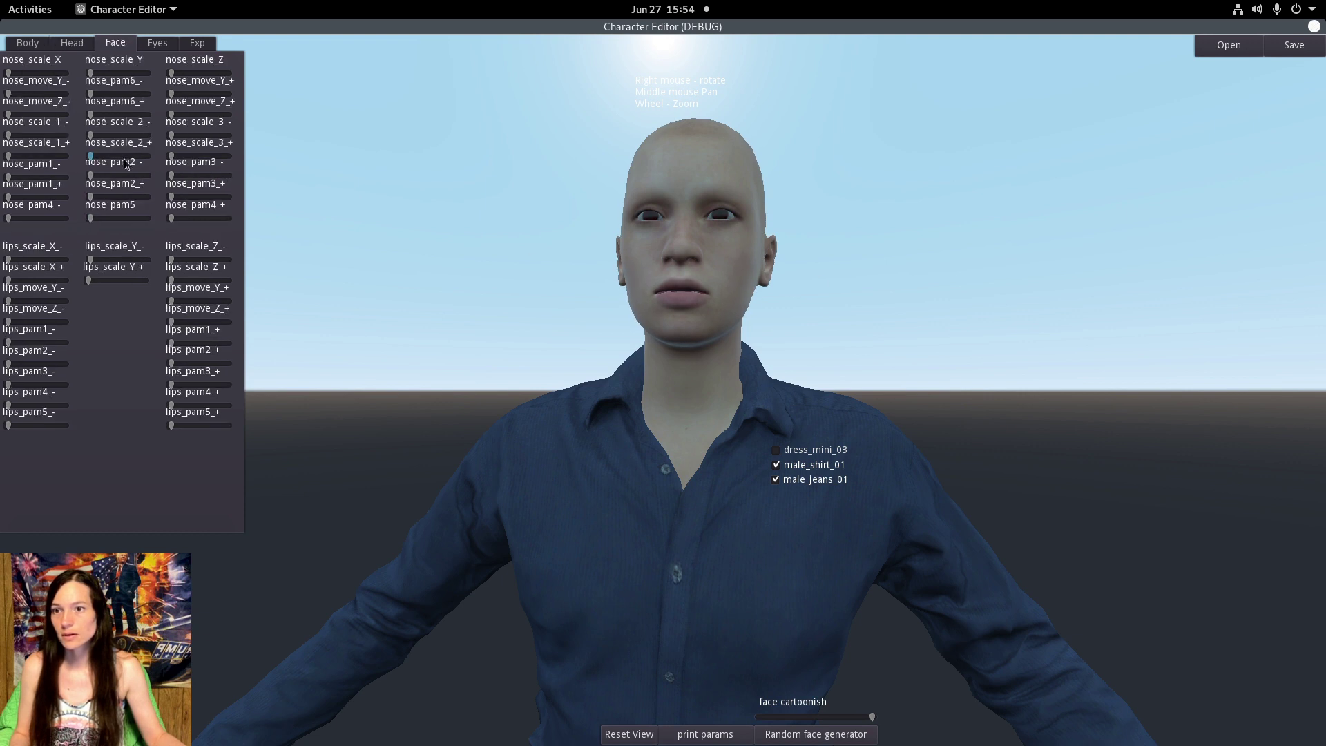
{"action": "mouse_move", "coordinate": [95, 120]}
{"action": "left_mouse_down"}
{"action": "mouse_move", "coordinate": [163, 130]}
{"action": "mouse_move", "coordinate": [90, 135]}
{"action": "left_mouse_up"}
{"action": "left_click_drag", "start_coordinate": [90, 73], "coordinate": [147, 73]}
{"action": "right_click_drag", "start_coordinate": [443, 241], "coordinate": [330, 240]}
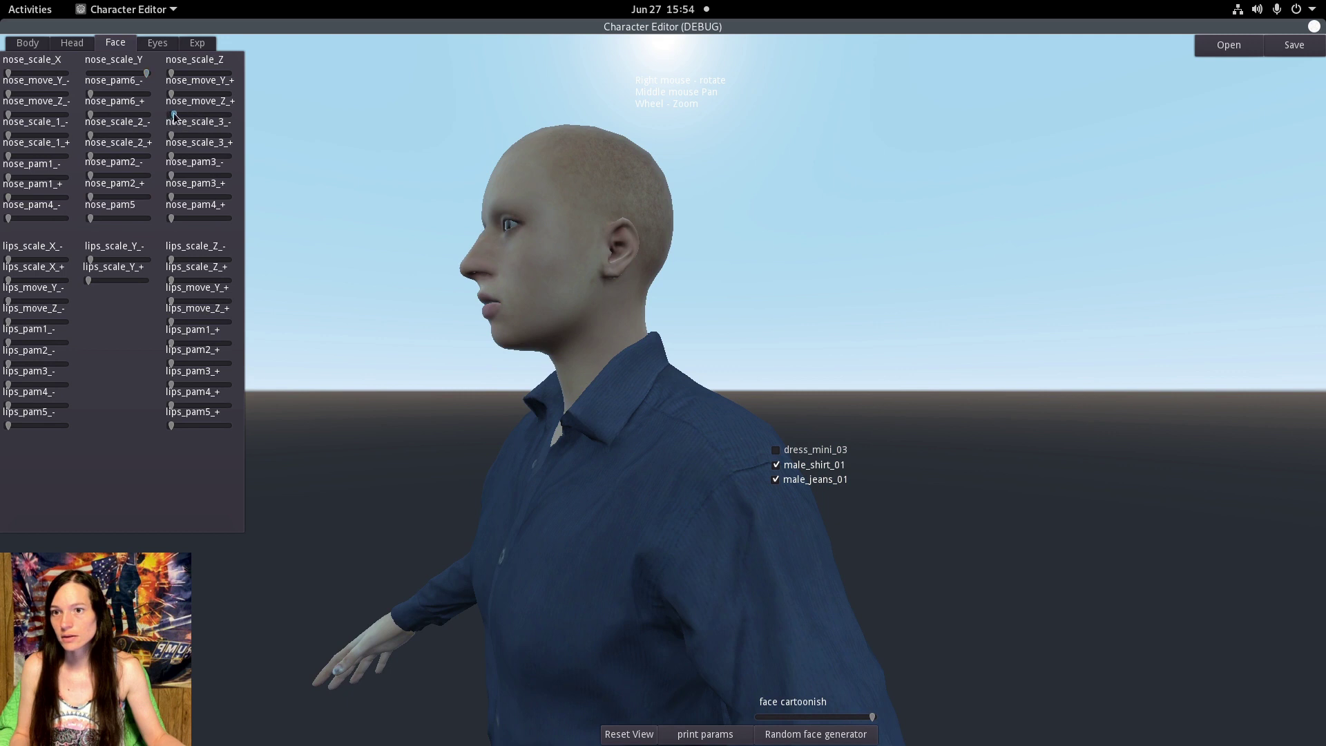
{"action": "left_click_drag", "start_coordinate": [171, 114], "coordinate": [211, 135]}
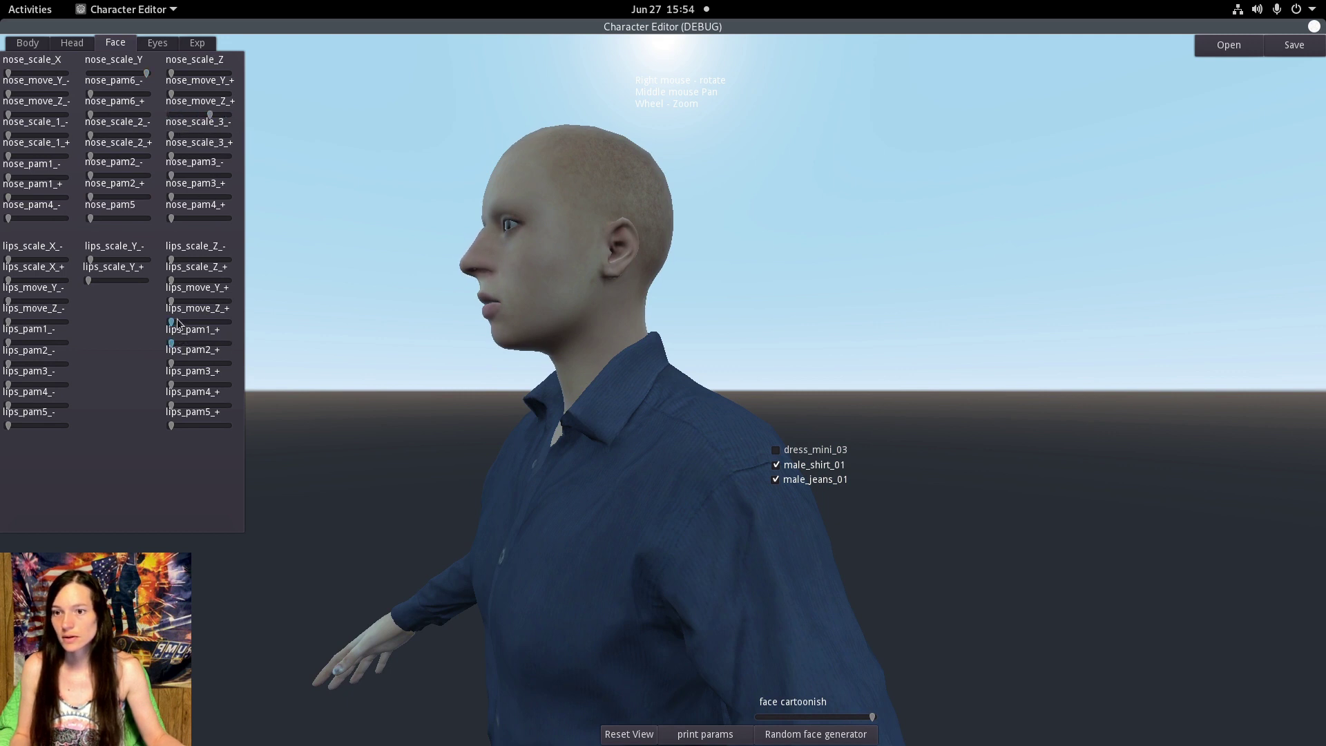
{"action": "mouse_move", "coordinate": [172, 322]}
{"action": "left_mouse_down"}
{"action": "mouse_move", "coordinate": [238, 335]}
{"action": "mouse_move", "coordinate": [180, 323]}
{"action": "left_mouse_up"}
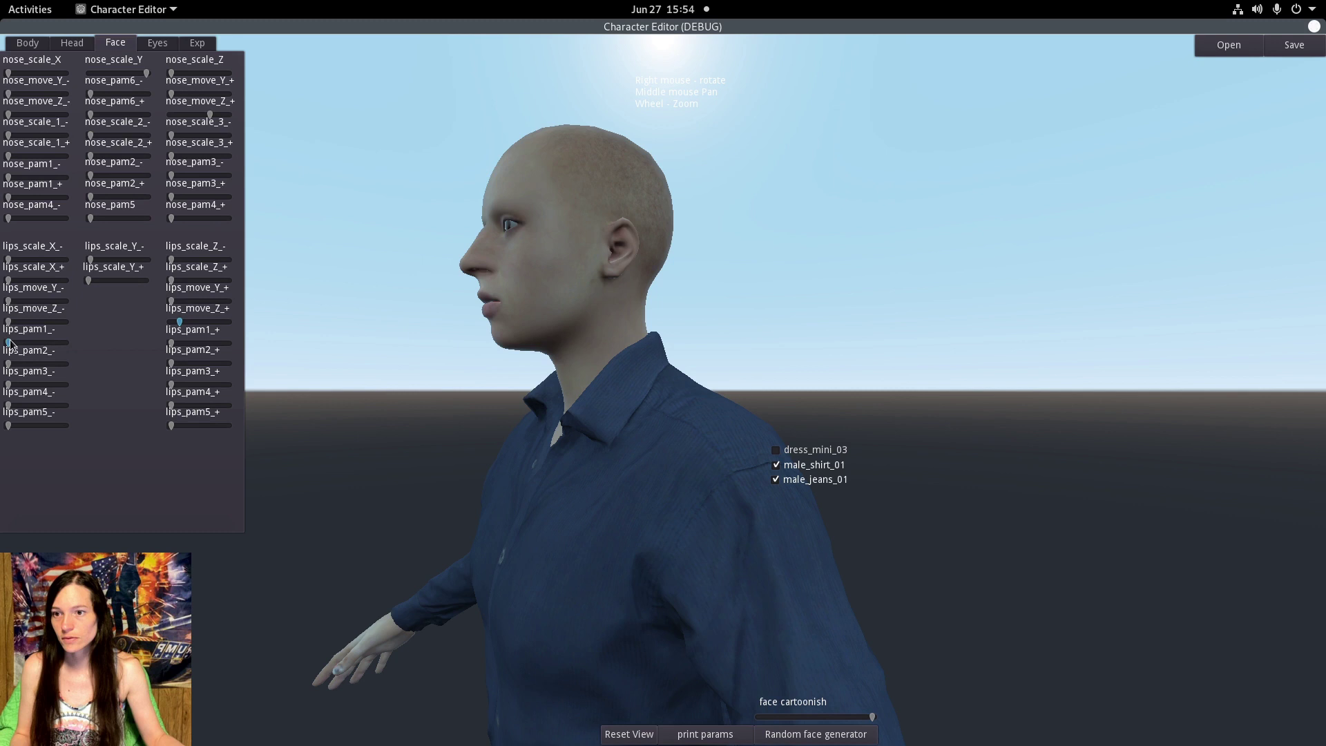
{"action": "mouse_move", "coordinate": [9, 343]}
{"action": "left_mouse_down"}
{"action": "mouse_move", "coordinate": [54, 358]}
{"action": "mouse_move", "coordinate": [14, 351]}
{"action": "left_mouse_up"}
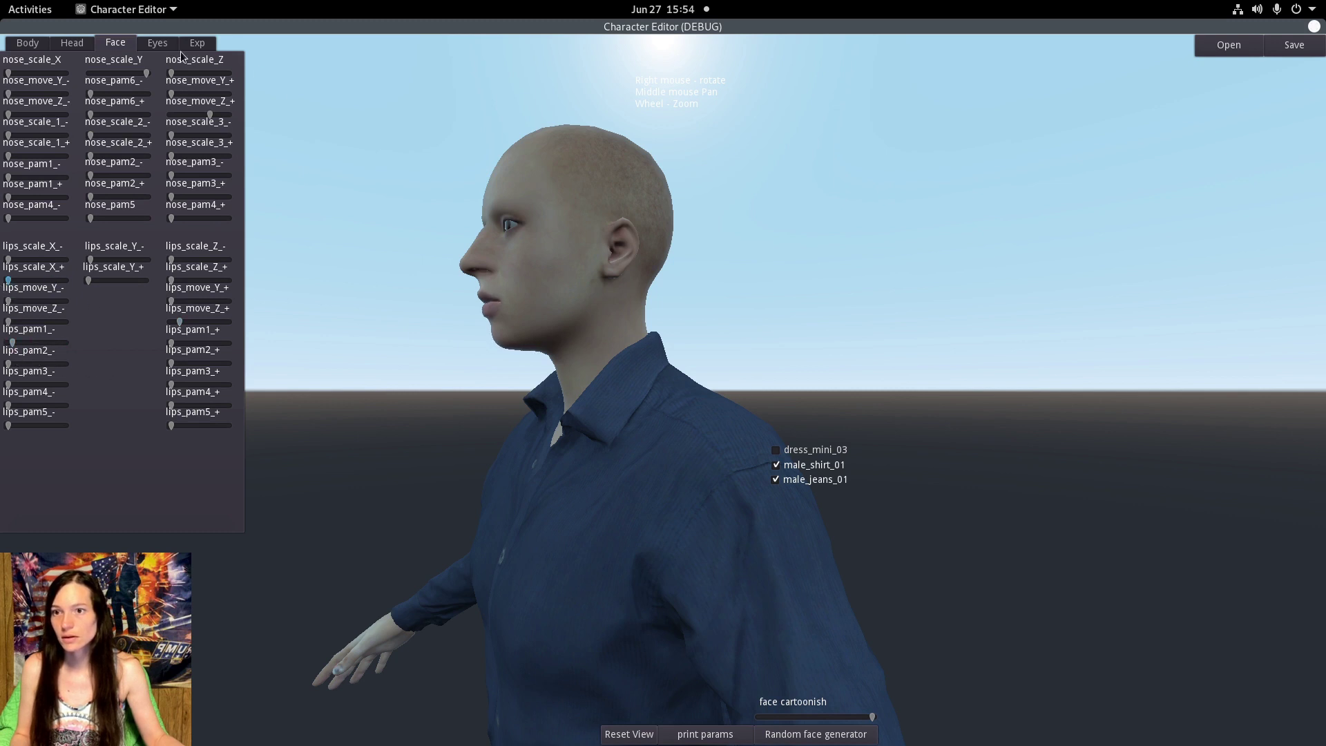
- Widen the eyes by maxing eye_pam_7_+ and eye_pam15_-, then return to Body settings
{"action": "left_click", "coordinate": [153, 42]}
{"action": "right_click_drag", "start_coordinate": [558, 397], "coordinate": [622, 397]}
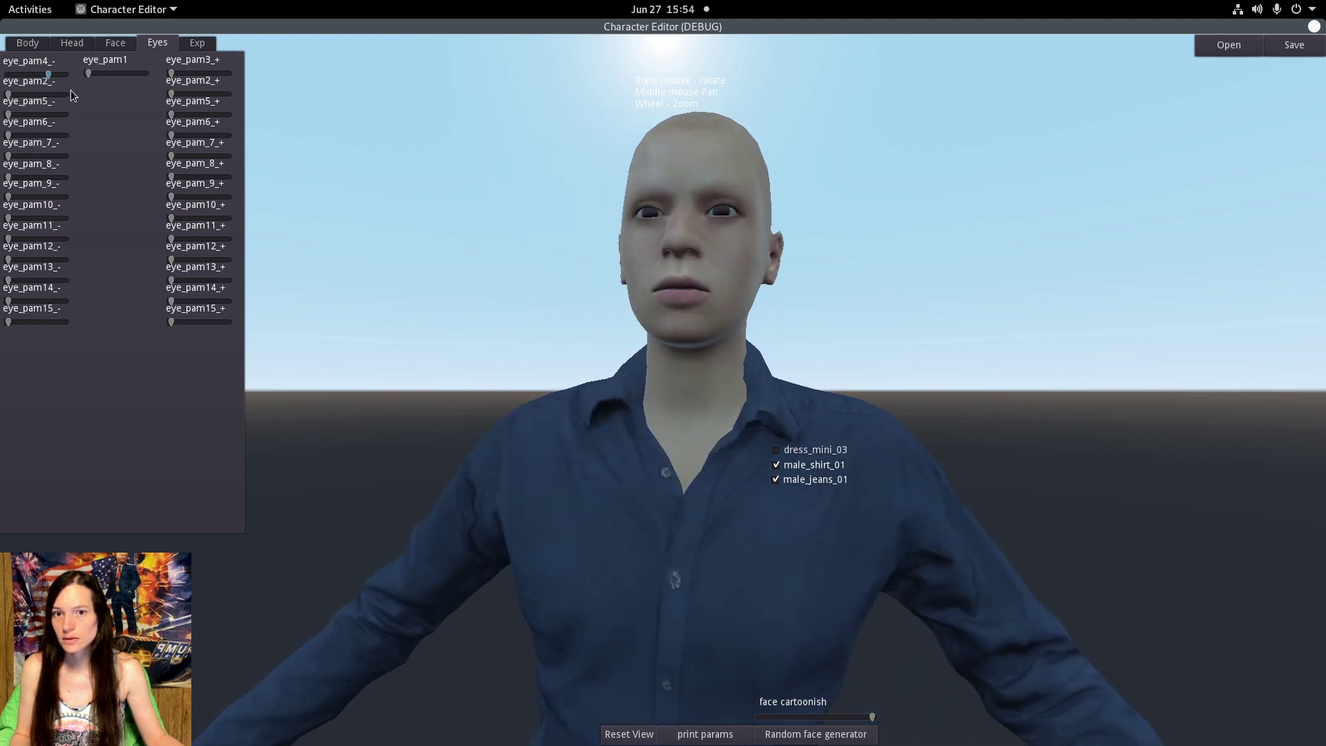
{"action": "left_click_drag", "start_coordinate": [49, 74], "coordinate": [8, 75]}
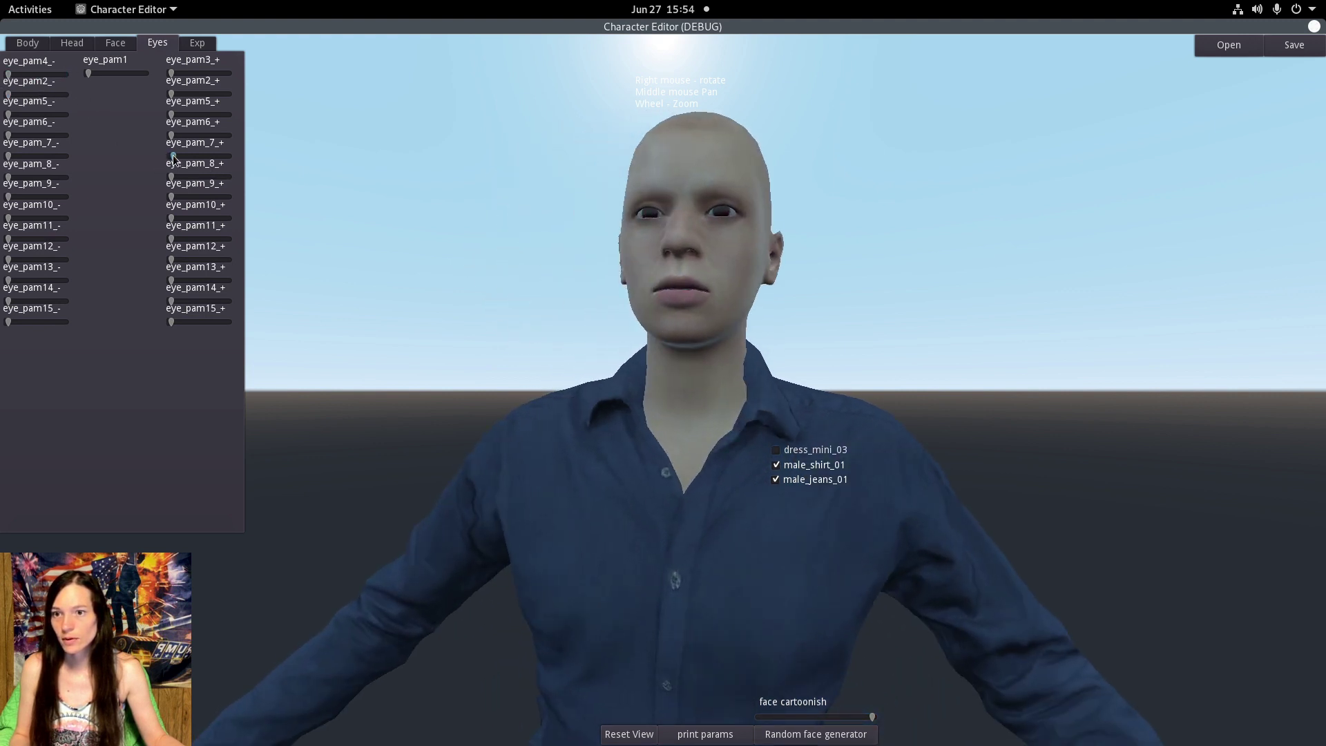
{"action": "left_click_drag", "start_coordinate": [173, 156], "coordinate": [261, 181]}
{"action": "mouse_move", "coordinate": [172, 239]}
{"action": "left_mouse_down"}
{"action": "mouse_move", "coordinate": [243, 243]}
{"action": "mouse_move", "coordinate": [154, 241]}
{"action": "mouse_move", "coordinate": [177, 240]}
{"action": "left_mouse_up"}
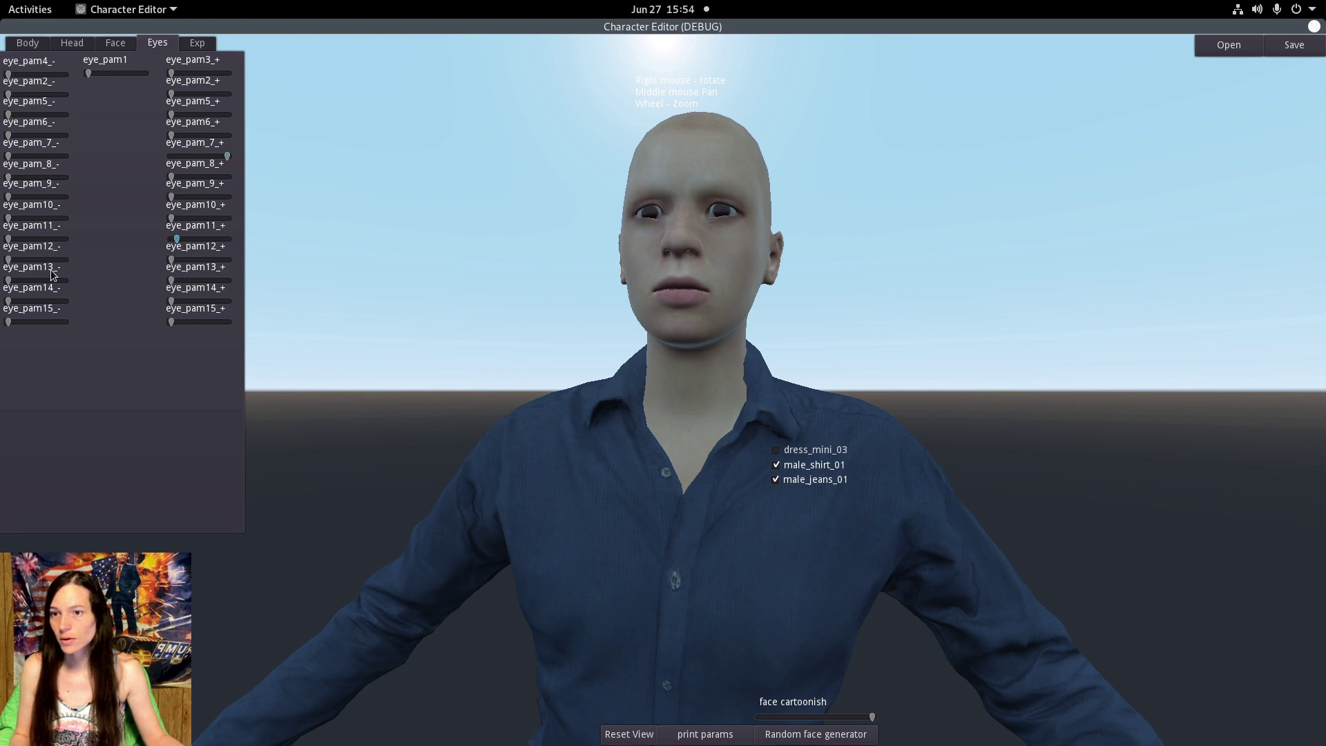
{"action": "left_click_drag", "start_coordinate": [9, 322], "coordinate": [103, 343]}
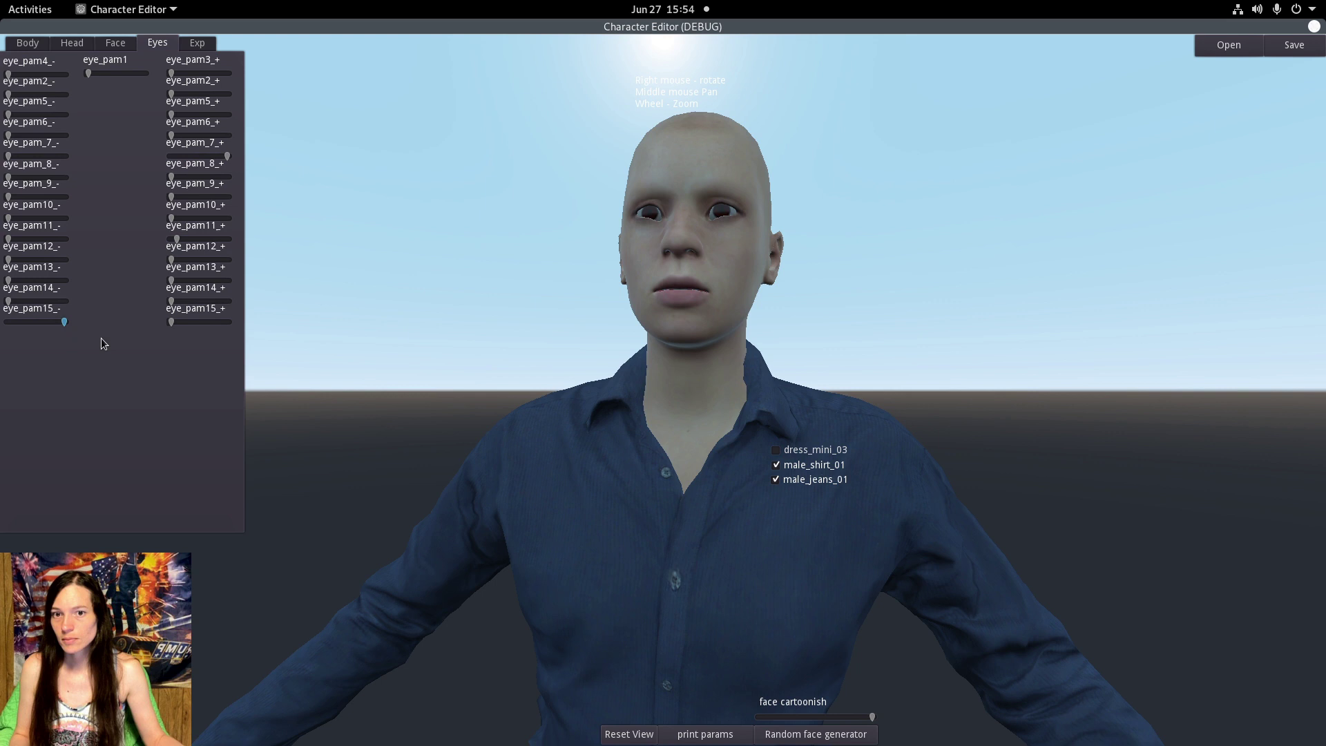
{"action": "left_click", "coordinate": [9, 115]}
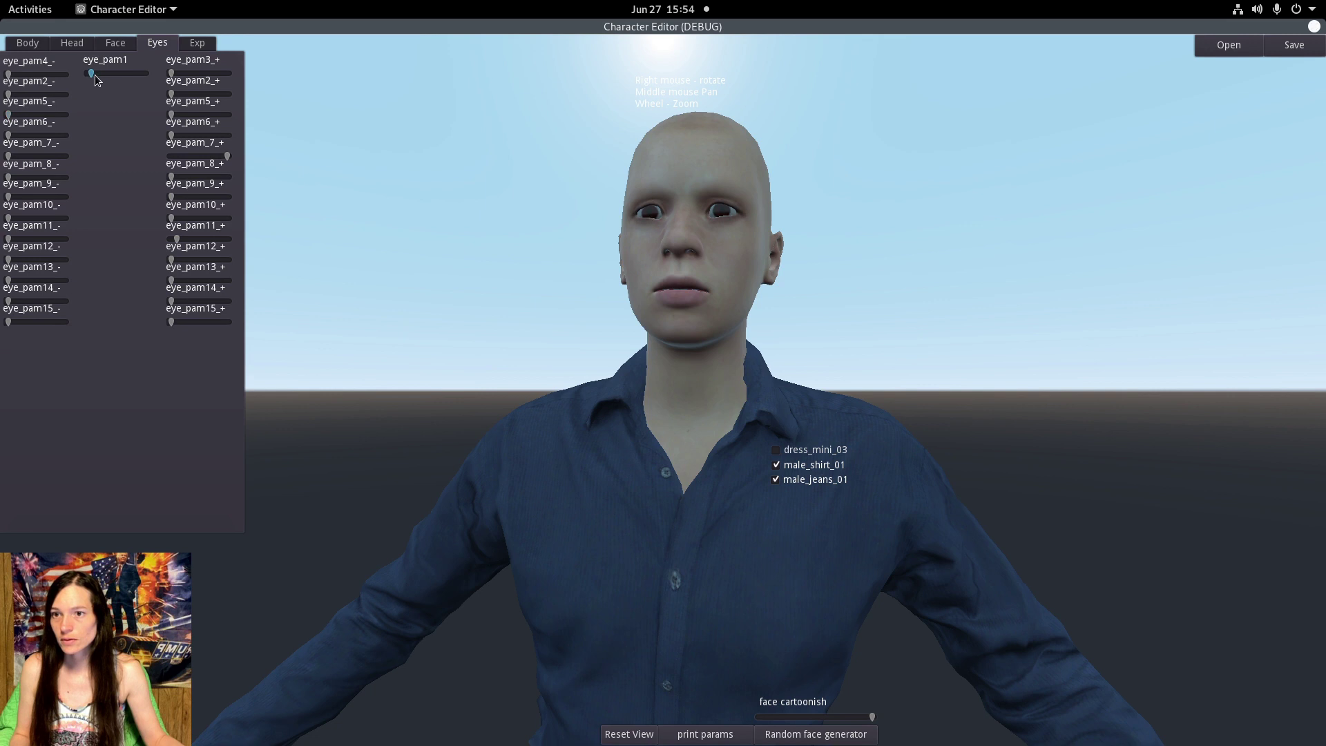
- Try masculine and feminine body shapes, ending with the man slider at full masculine
{"action": "left_click", "coordinate": [29, 43]}
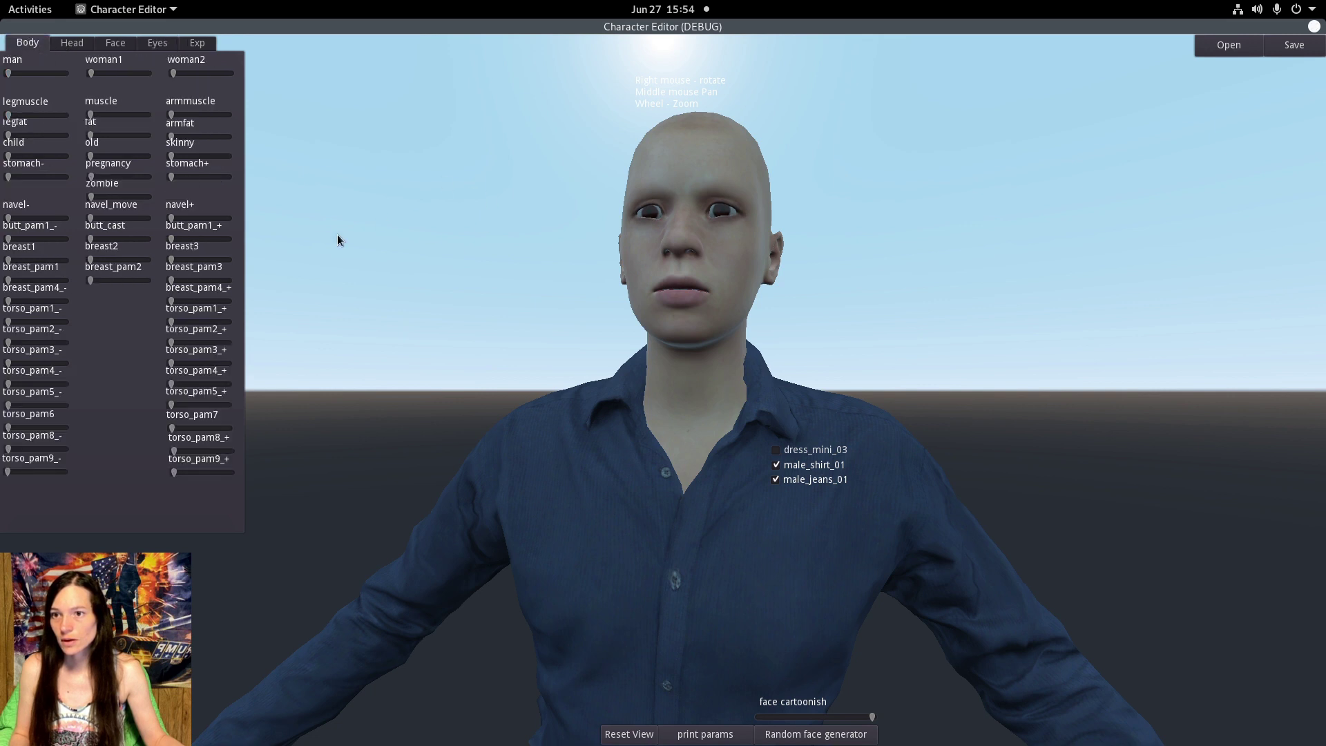
{"action": "left_click_drag", "start_coordinate": [38, 74], "coordinate": [64, 73]}
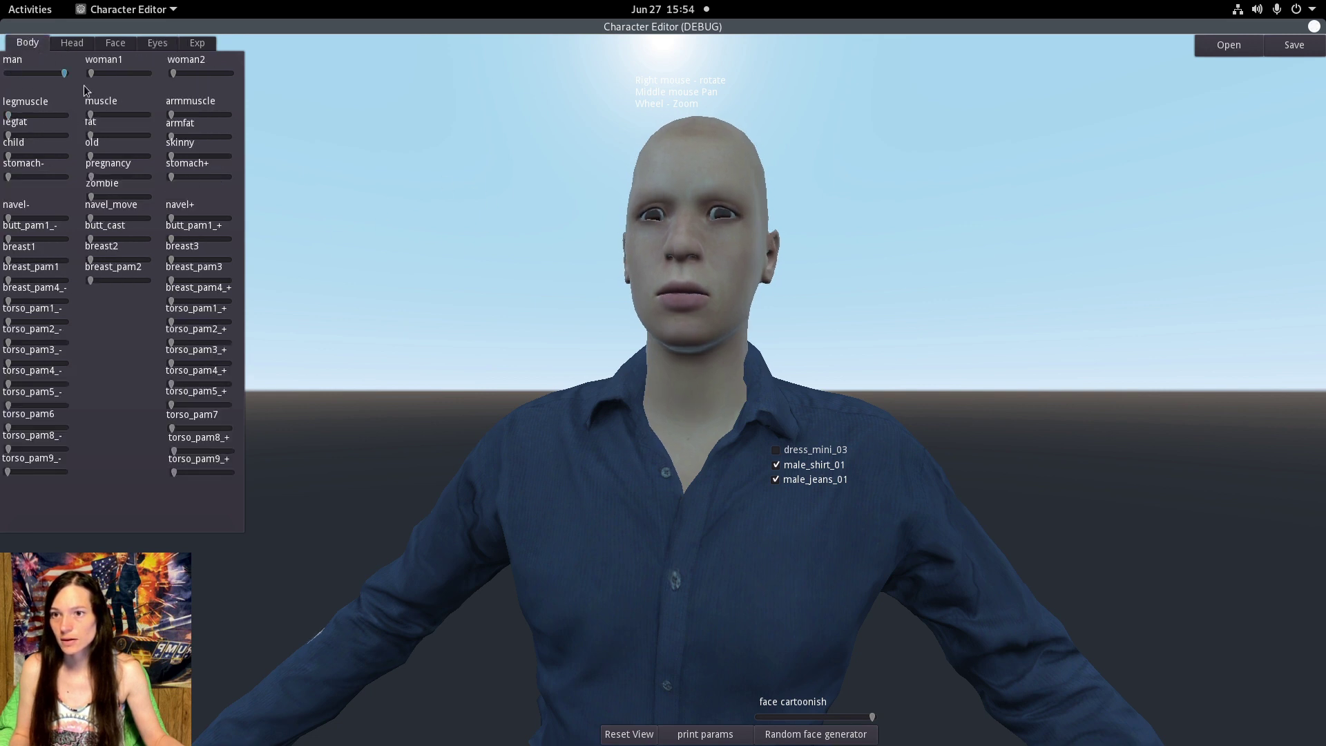
{"action": "key", "text": "Home"}
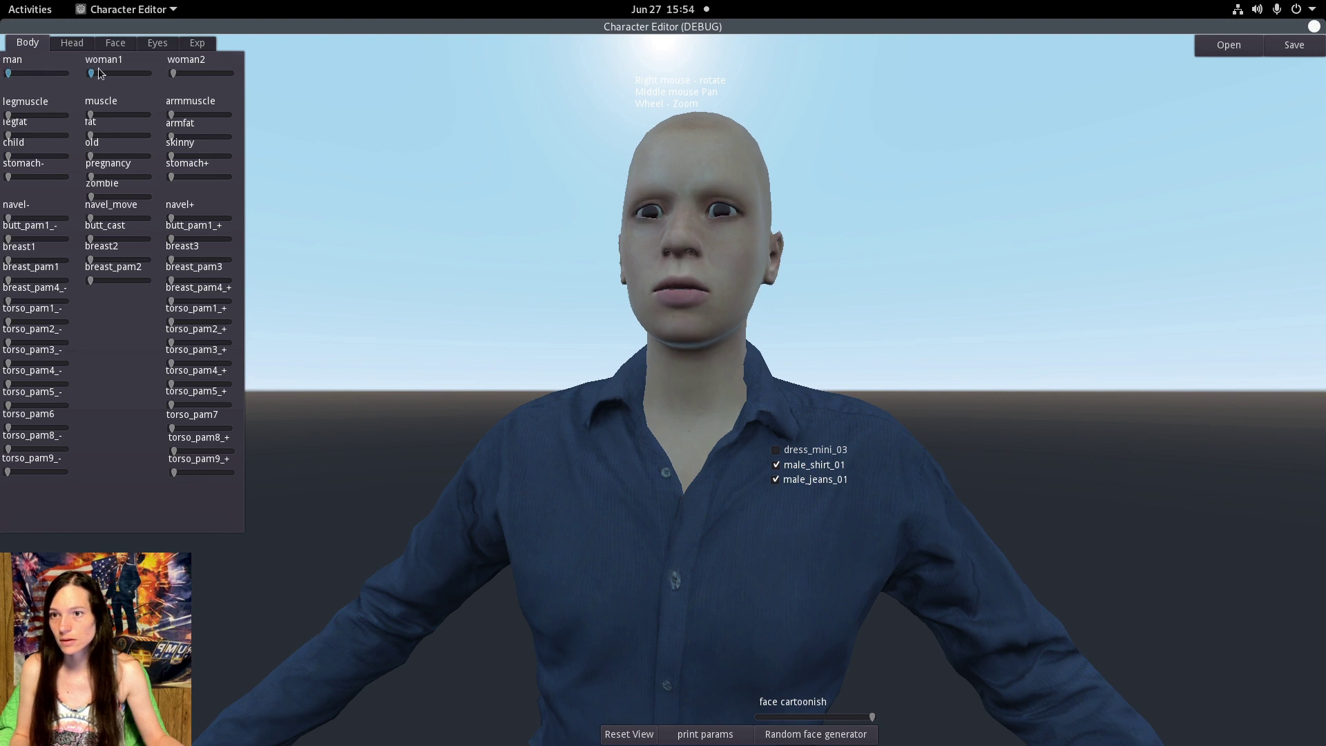
{"action": "left_click_drag", "start_coordinate": [98, 72], "coordinate": [1, 101]}
{"action": "mouse_move", "coordinate": [173, 73]}
{"action": "left_mouse_down"}
{"action": "mouse_move", "coordinate": [283, 97]}
{"action": "mouse_move", "coordinate": [164, 84]}
{"action": "left_mouse_up"}
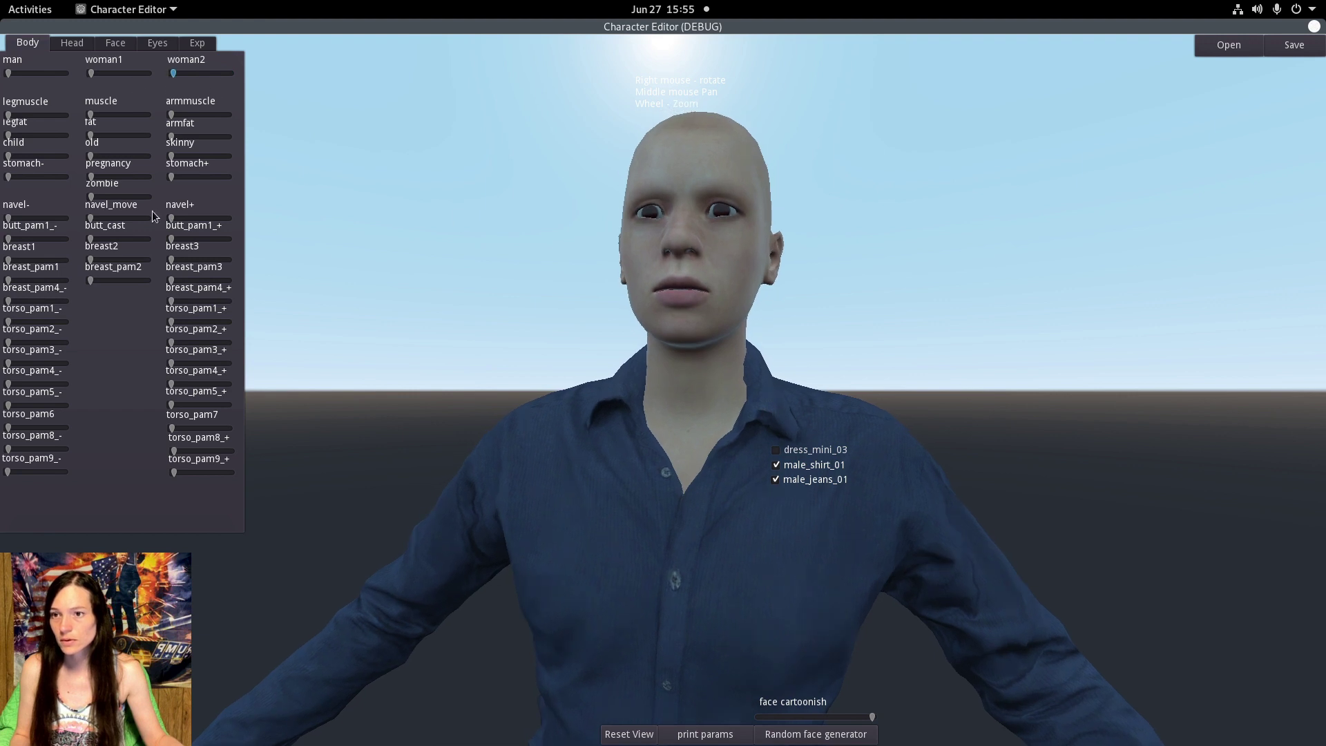
{"action": "left_click_drag", "start_coordinate": [9, 74], "coordinate": [127, 105]}
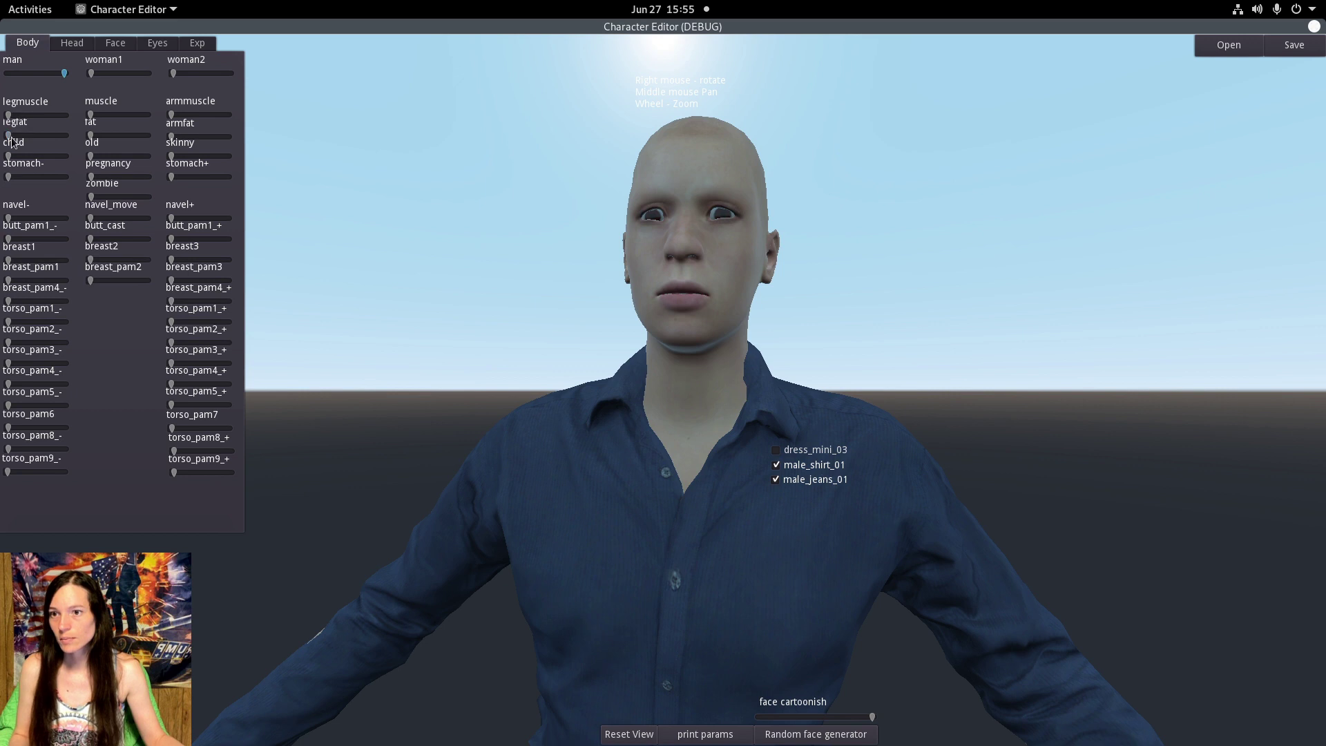
- Max out muscle and armmuscle, reset both to zero, and blend in a feminine face
{"action": "left_click_drag", "start_coordinate": [91, 115], "coordinate": [251, 146]}
{"action": "left_click_drag", "start_coordinate": [171, 113], "coordinate": [325, 140]}
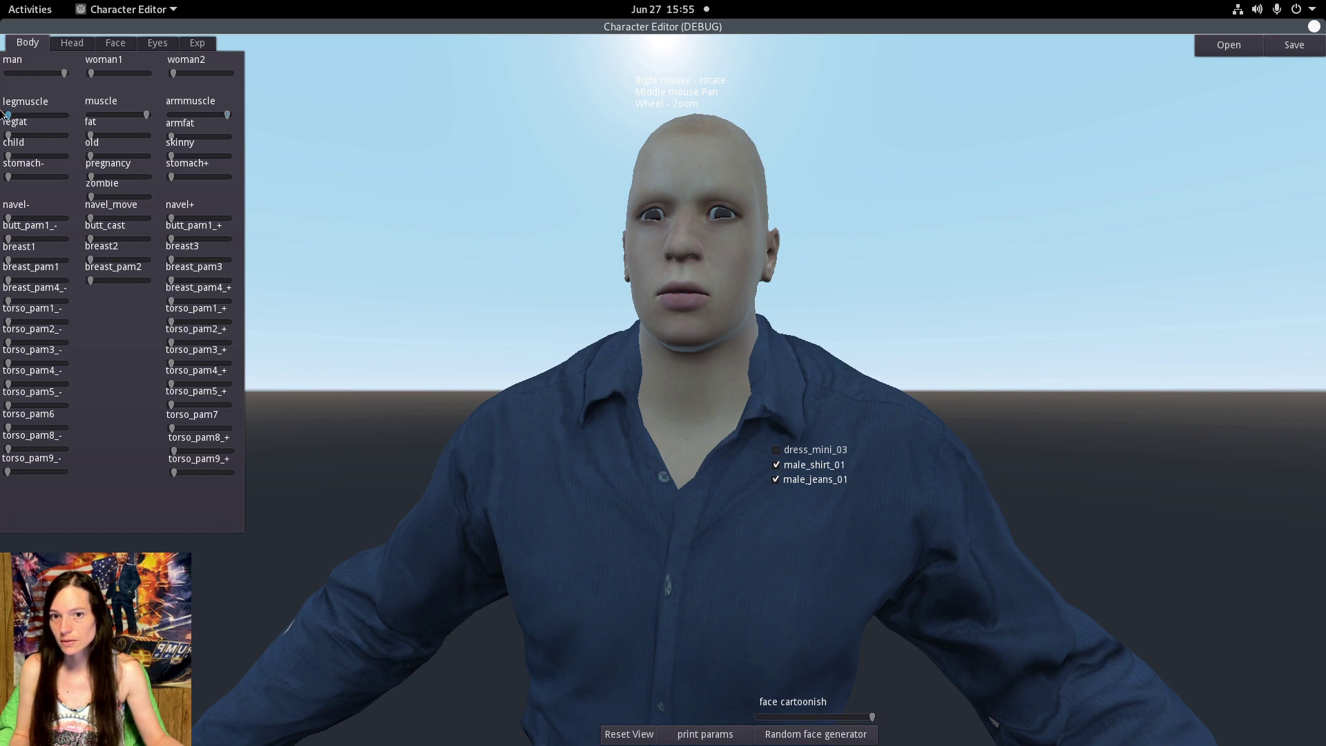
{"action": "left_click_drag", "start_coordinate": [147, 116], "coordinate": [54, 141]}
{"action": "left_click_drag", "start_coordinate": [225, 115], "coordinate": [121, 126]}
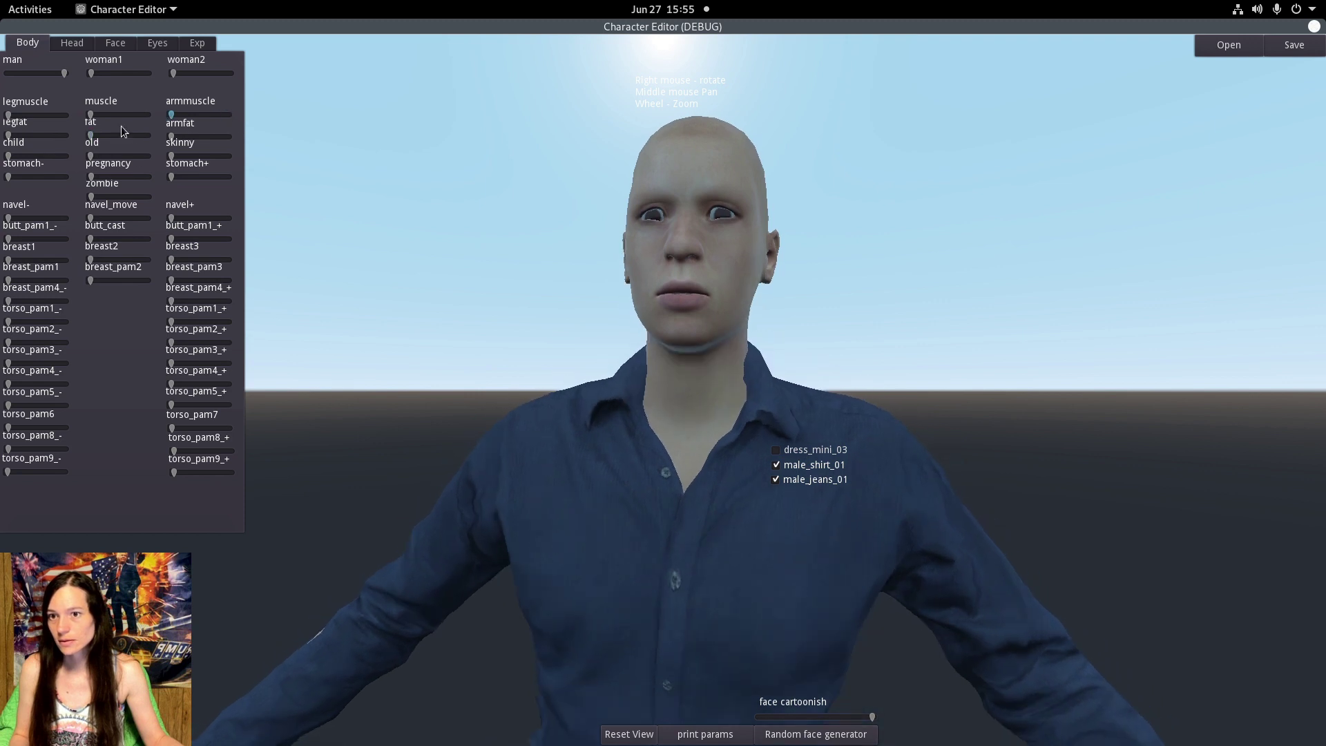
{"action": "left_click_drag", "start_coordinate": [172, 73], "coordinate": [102, 93]}
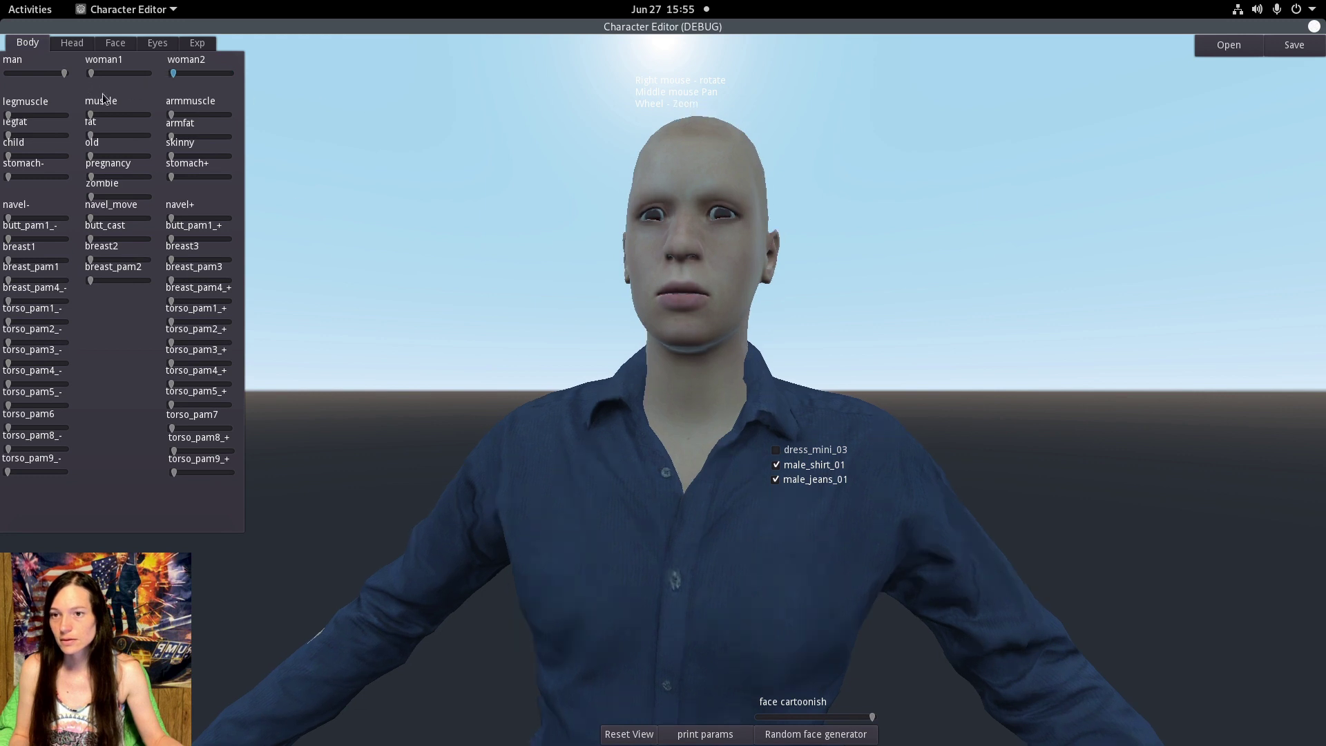
{"action": "left_click", "coordinate": [806, 738]}
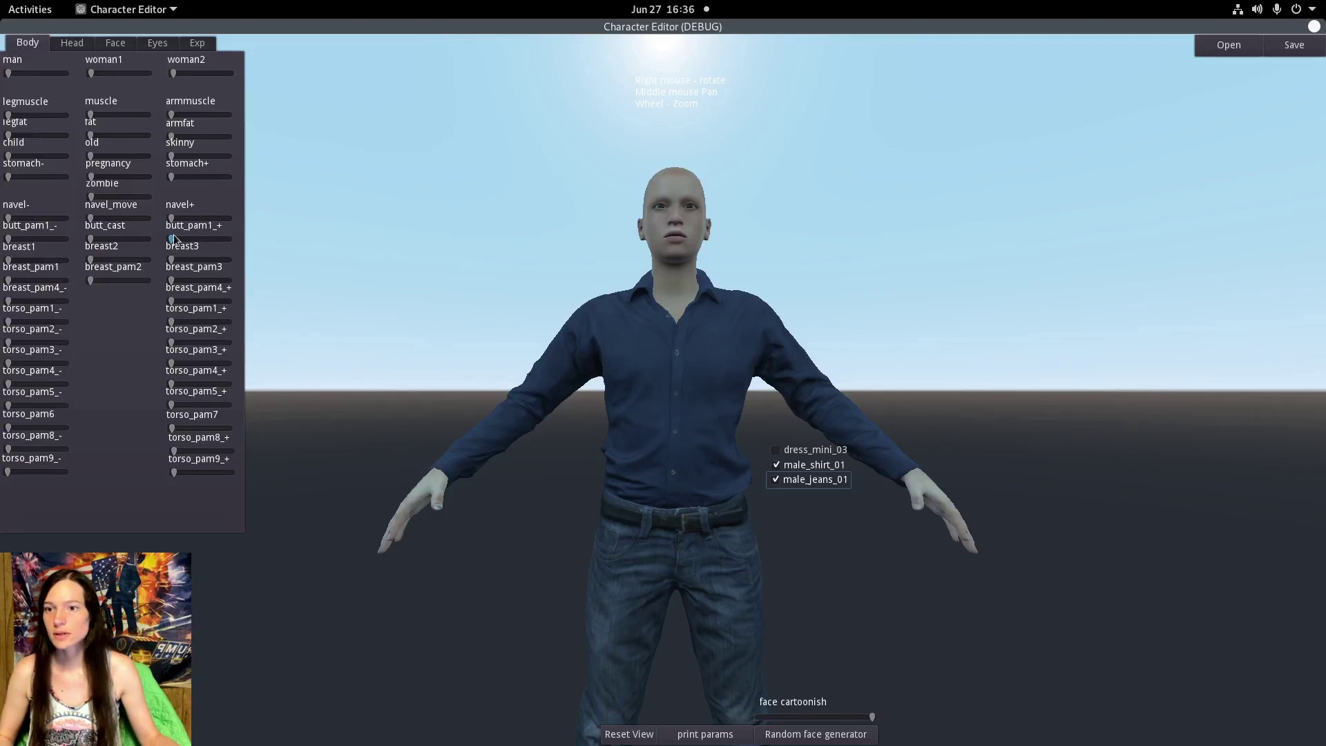
{"action": "left_click_drag", "start_coordinate": [172, 239], "coordinate": [262, 257]}
{"action": "mouse_move", "coordinate": [173, 261]}
{"action": "left_mouse_down"}
{"action": "mouse_move", "coordinate": [237, 275]}
{"action": "mouse_move", "coordinate": [189, 285]}
{"action": "mouse_move", "coordinate": [249, 299]}
{"action": "mouse_move", "coordinate": [155, 299]}
{"action": "left_mouse_up"}
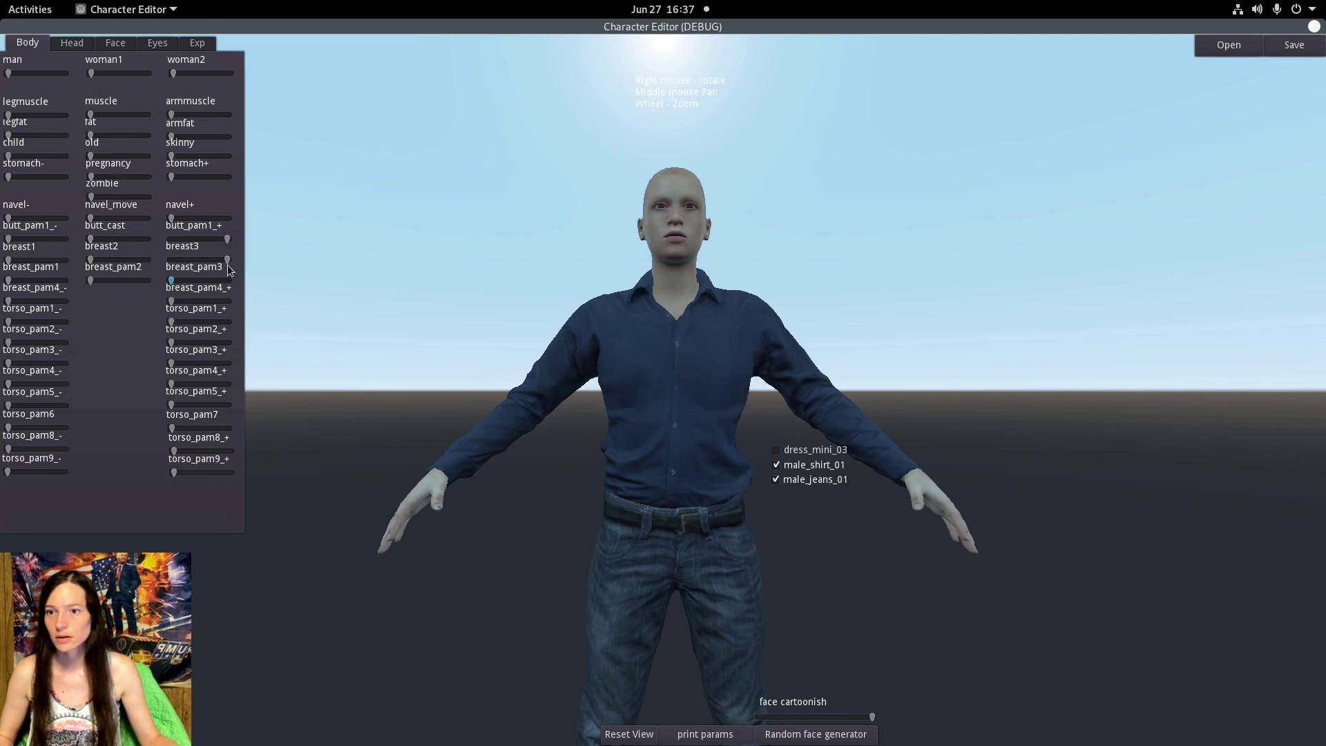
{"action": "scroll", "coordinate": [228, 261], "scroll_direction": "down", "scroll_amount": 5}
{"action": "left_click_drag", "start_coordinate": [231, 239], "coordinate": [149, 244]}
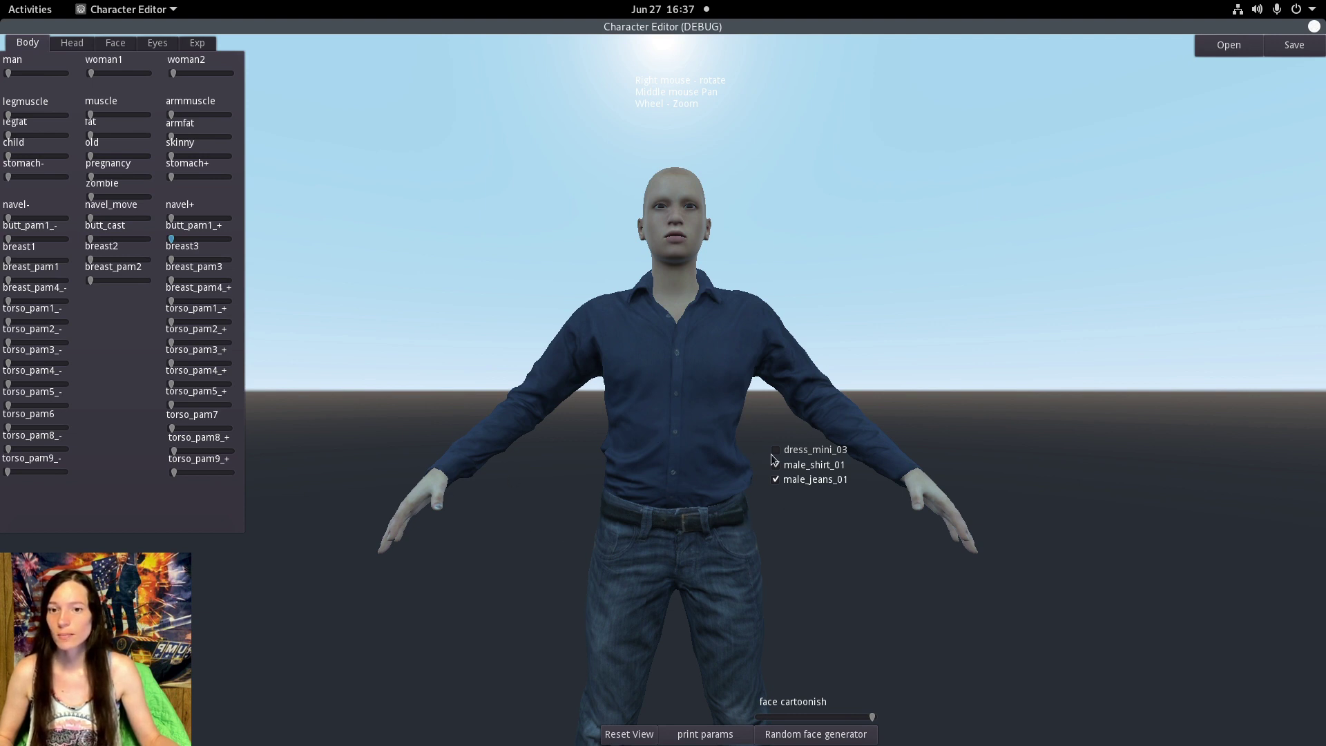
{"action": "right_click_drag", "start_coordinate": [771, 454], "coordinate": [717, 414]}
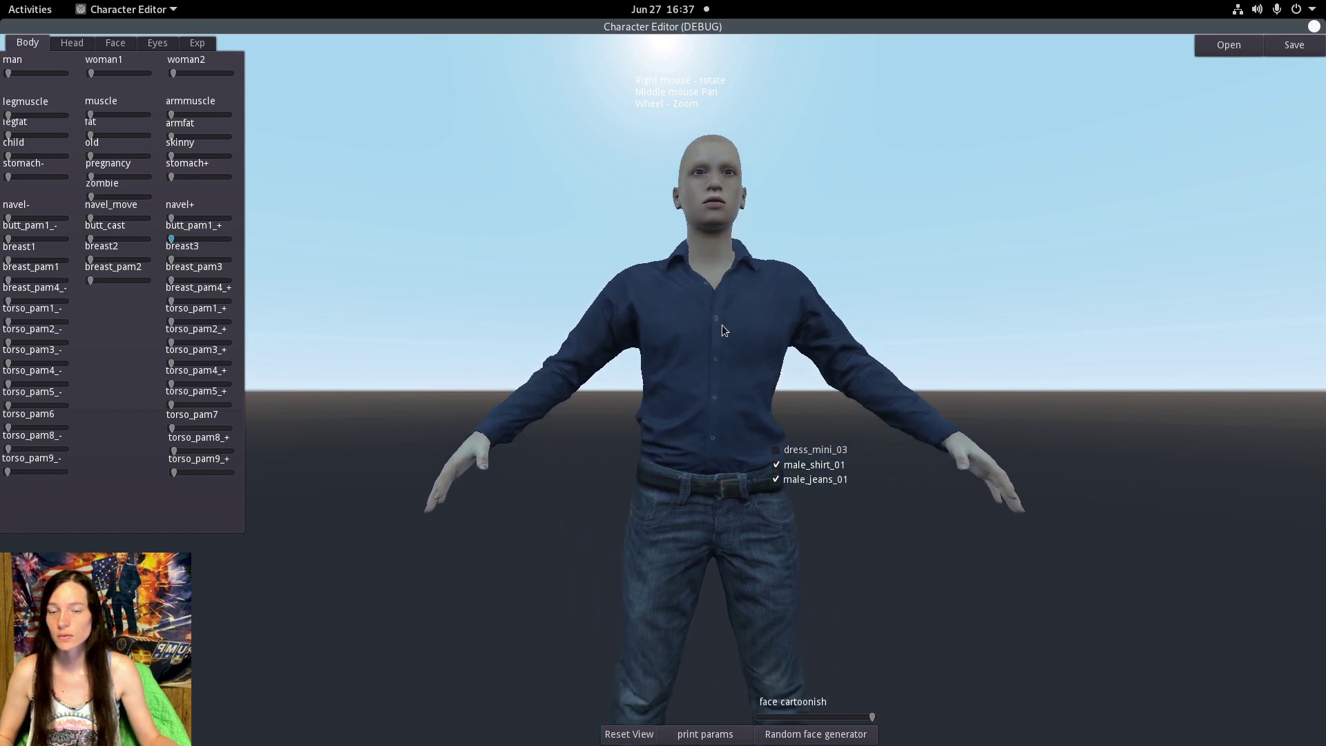
{"action": "right_click_drag", "start_coordinate": [723, 330], "coordinate": [682, 126]}
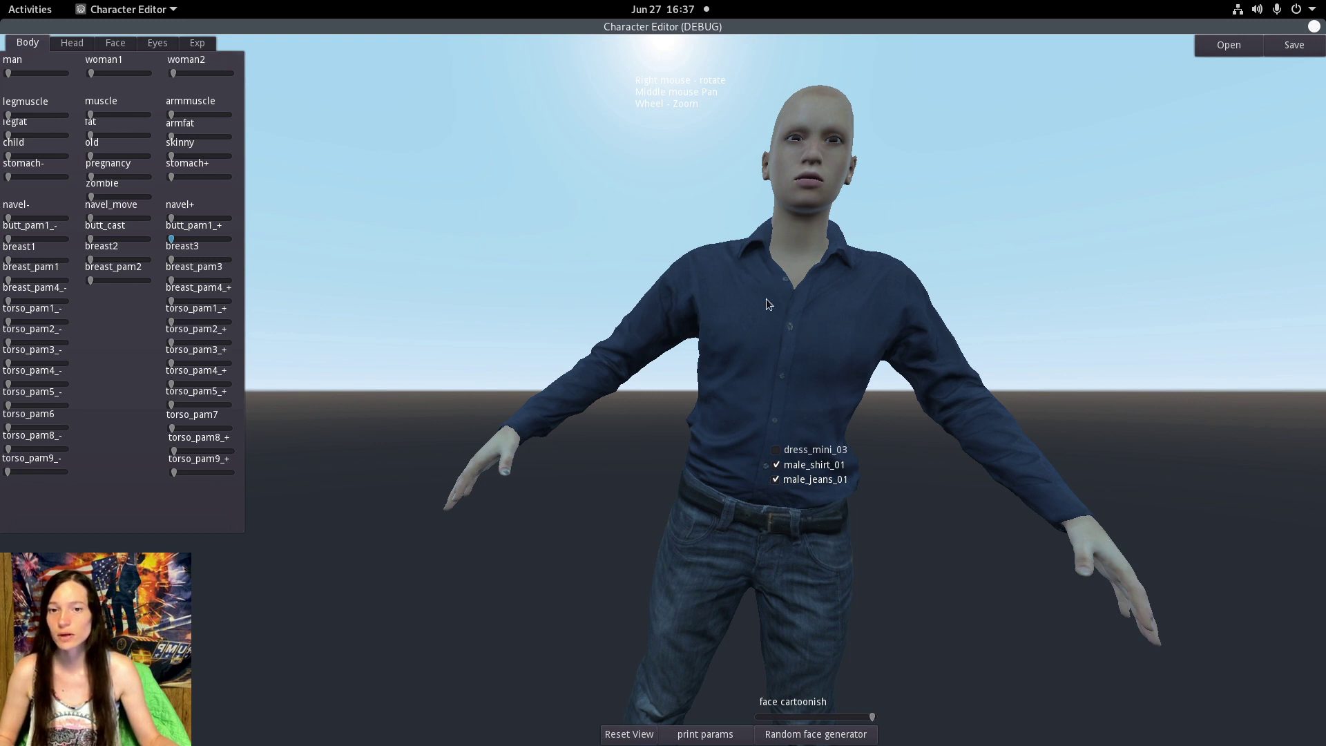
{"action": "right_click_drag", "start_coordinate": [767, 300], "coordinate": [742, 307]}
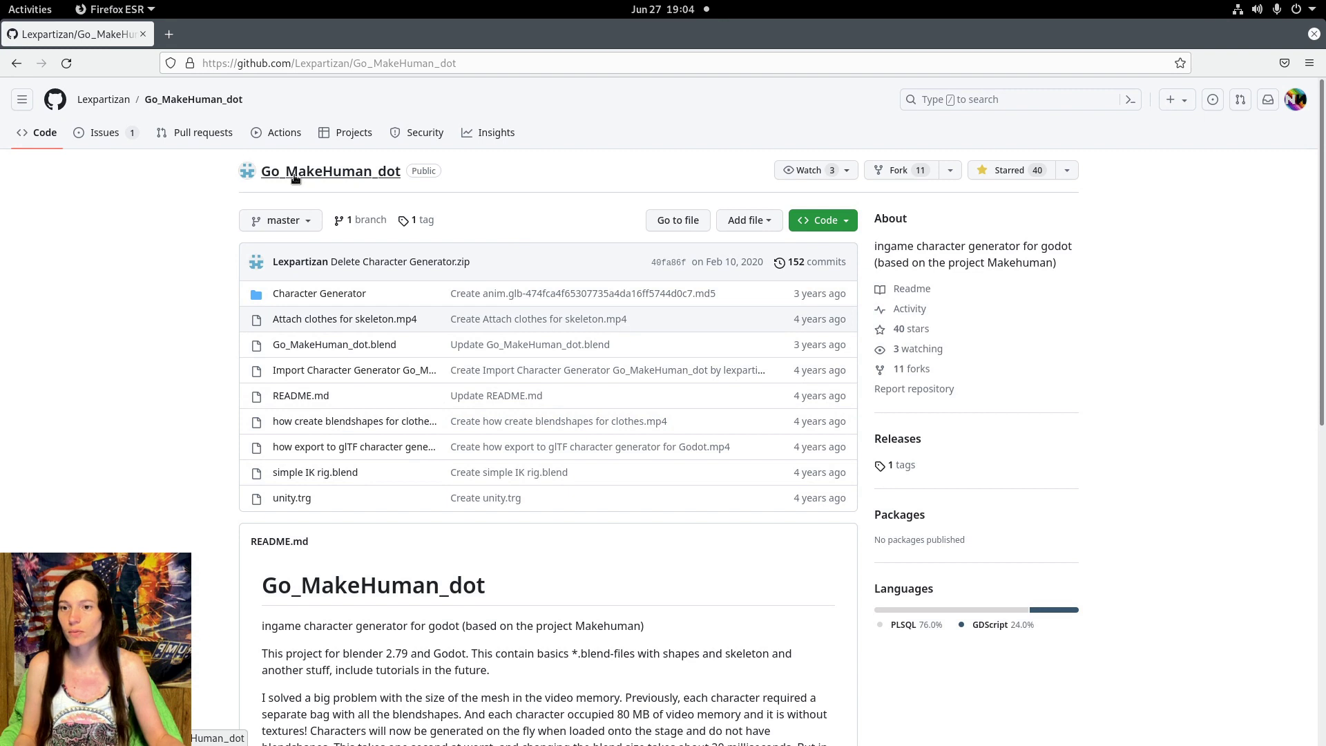
- Download the Go_MakeHuman_dot repository as a ZIP from the Code menu
{"action": "mouse_move", "coordinate": [95, 107]}
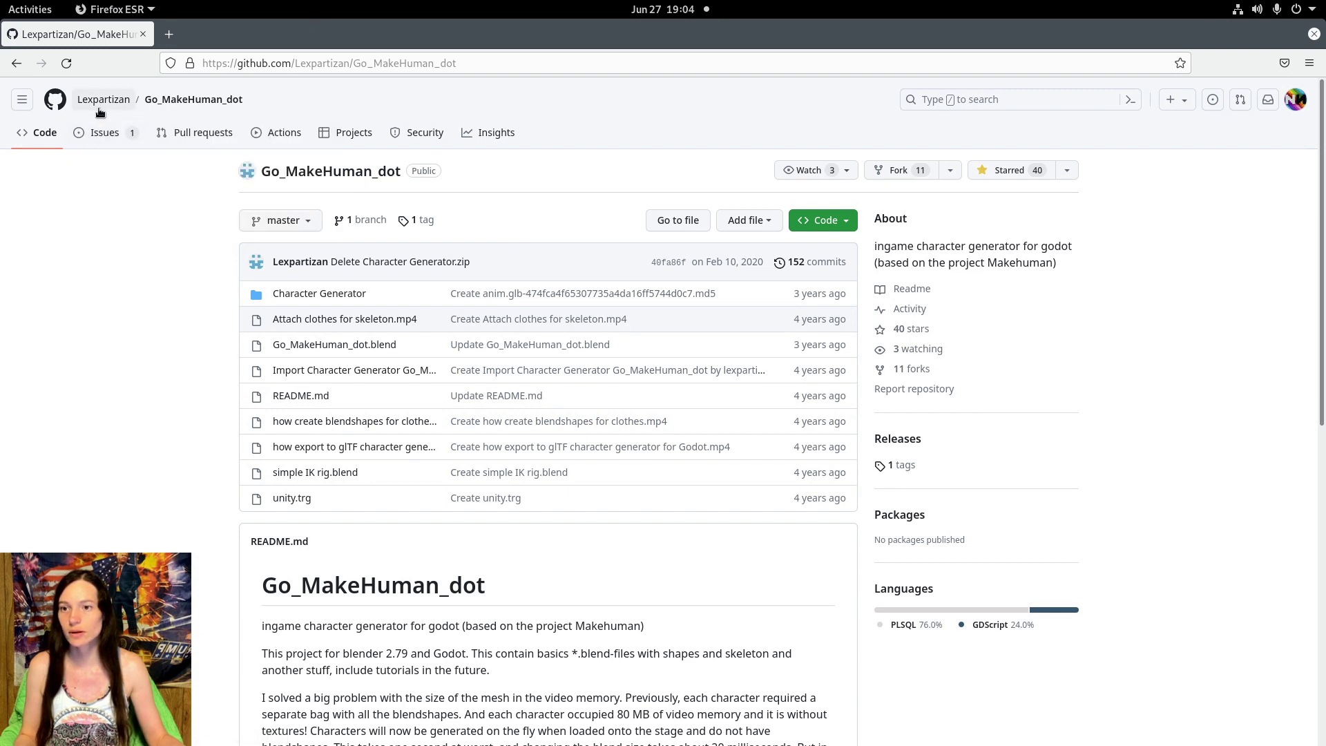
{"action": "left_click", "coordinate": [764, 225]}
{"action": "left_click", "coordinate": [811, 222]}
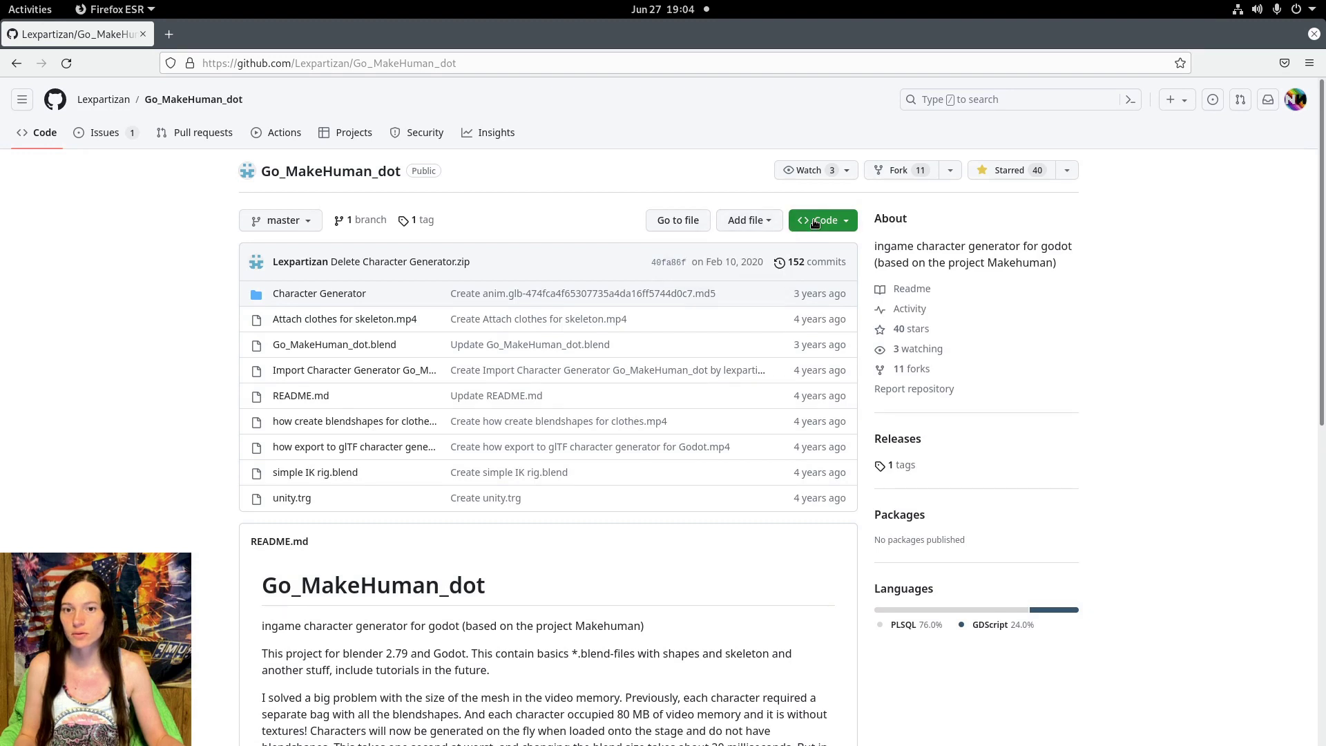
{"action": "left_click", "coordinate": [819, 222]}
{"action": "left_click", "coordinate": [649, 407]}
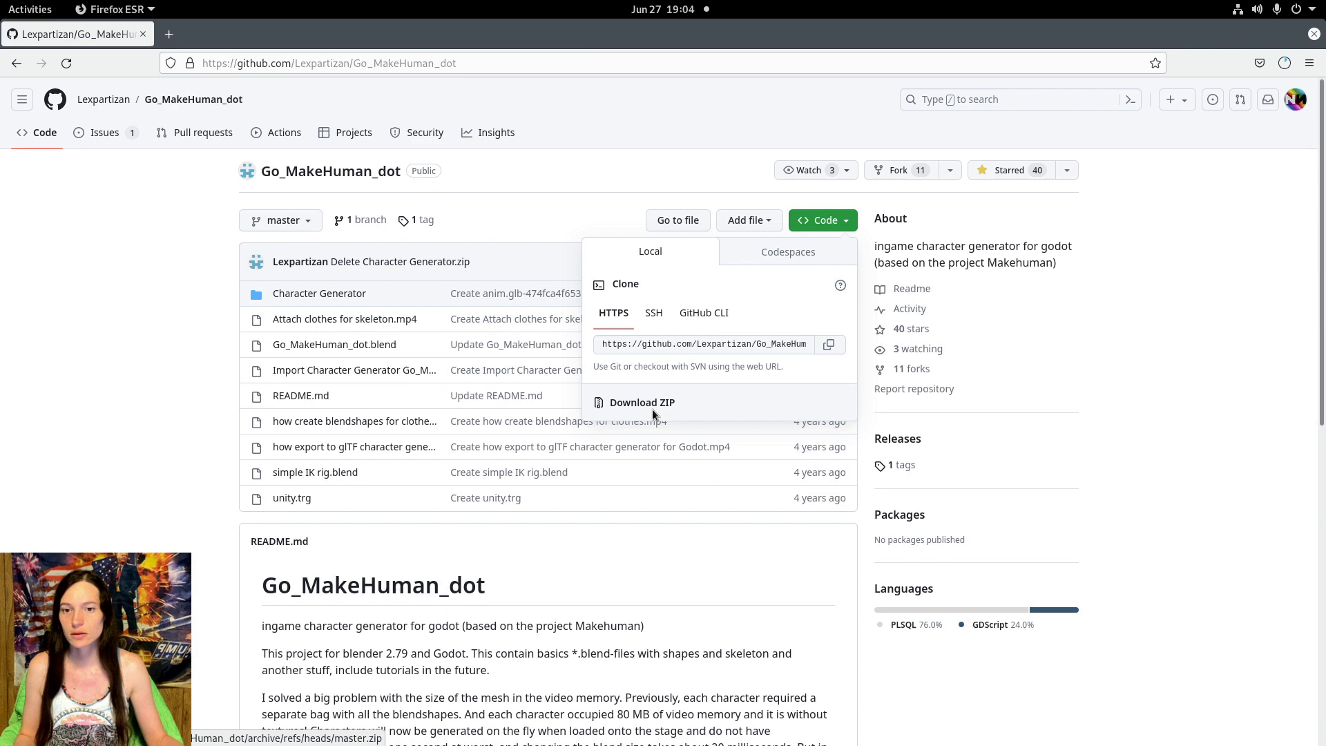
- Scroll down through the repository's README
{"action": "scroll", "coordinate": [163, 415], "scroll_direction": "down", "scroll_amount": 3}
{"action": "left_click", "coordinate": [172, 375]}
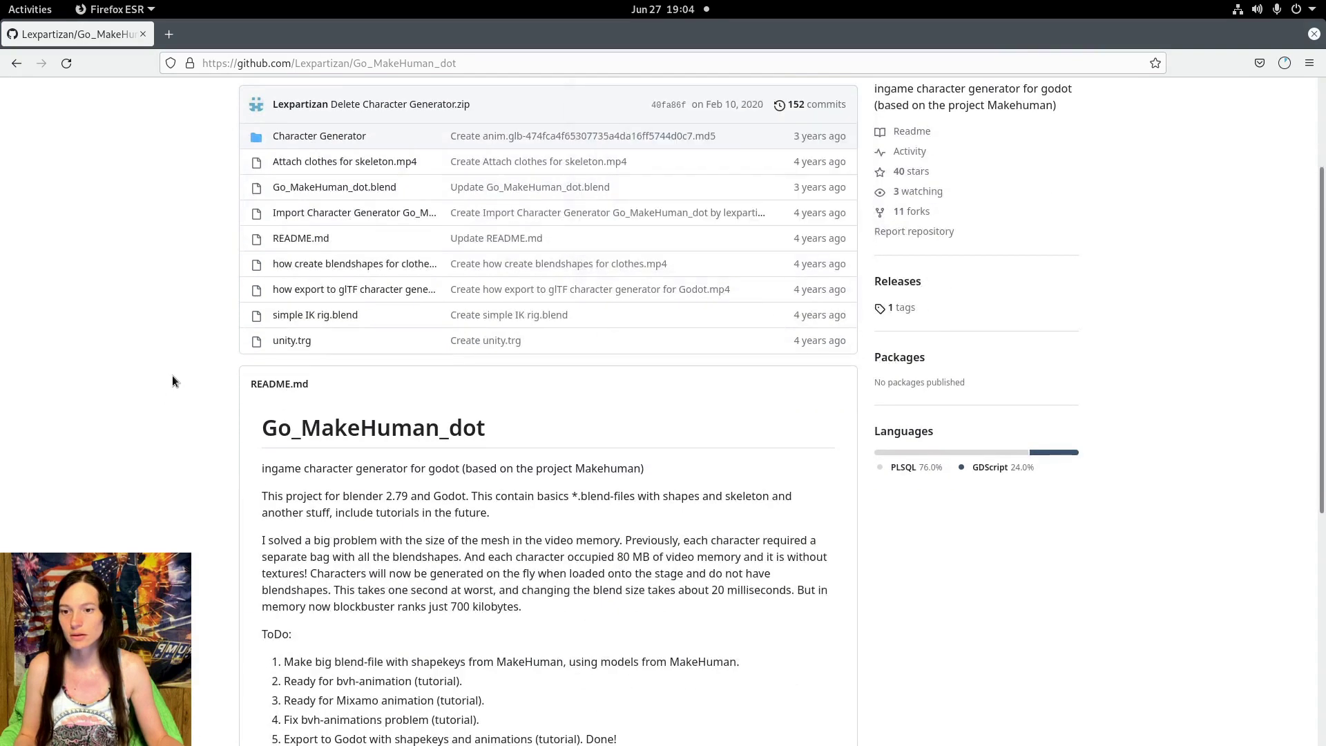
{"action": "scroll", "coordinate": [172, 375], "scroll_direction": "down", "scroll_amount": 3}
{"action": "scroll", "coordinate": [228, 407], "scroll_direction": "down", "scroll_amount": 4}
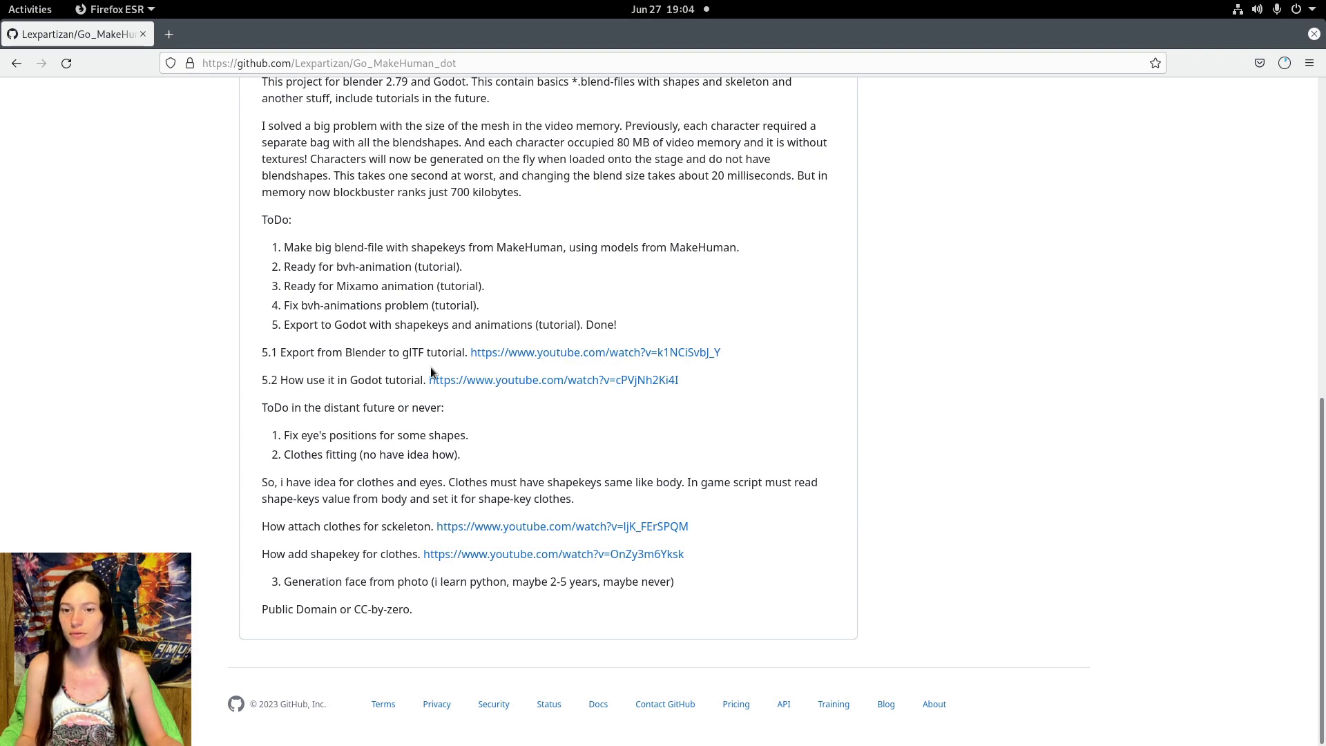
- Extract Go_MakeHuman_dot-master.zip in place inside Home/Game_Dev/GoDot
{"action": "mouse_move", "coordinate": [2, 1]}
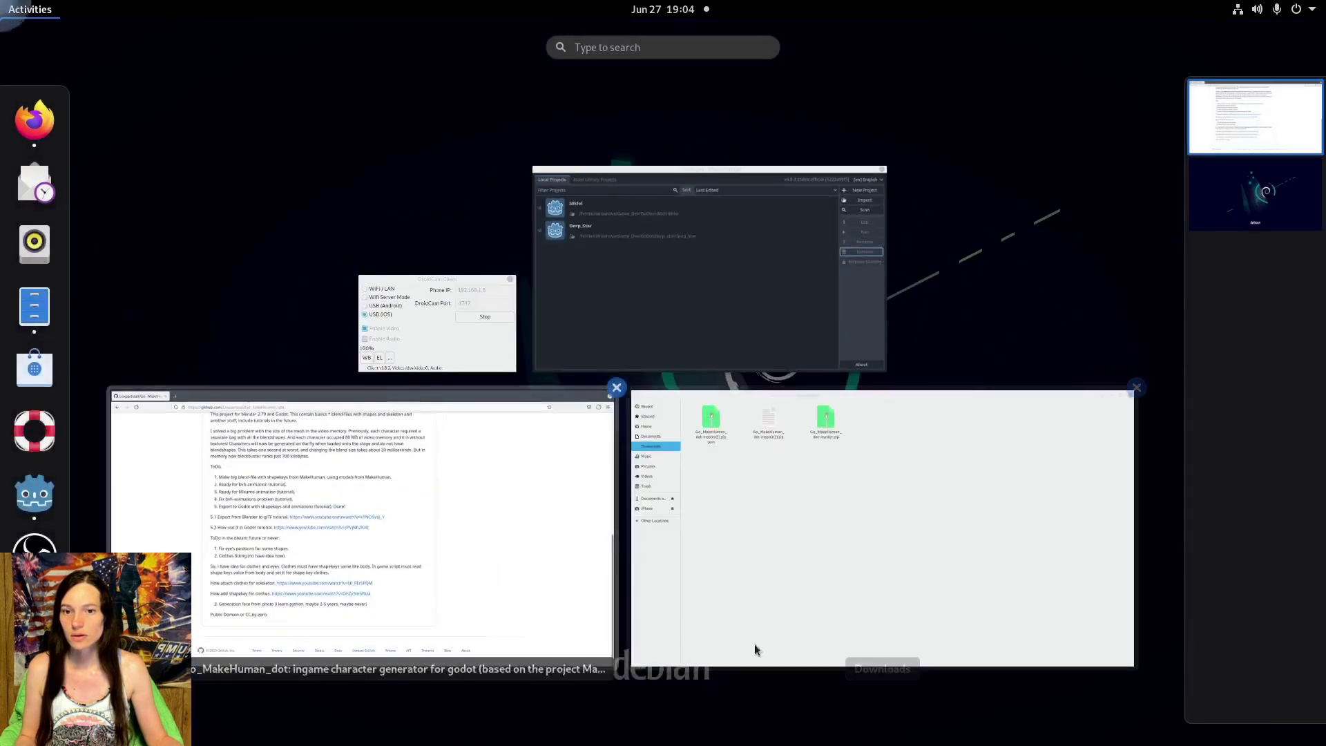
{"action": "left_click", "coordinate": [754, 644]}
{"action": "left_click", "coordinate": [505, 104]}
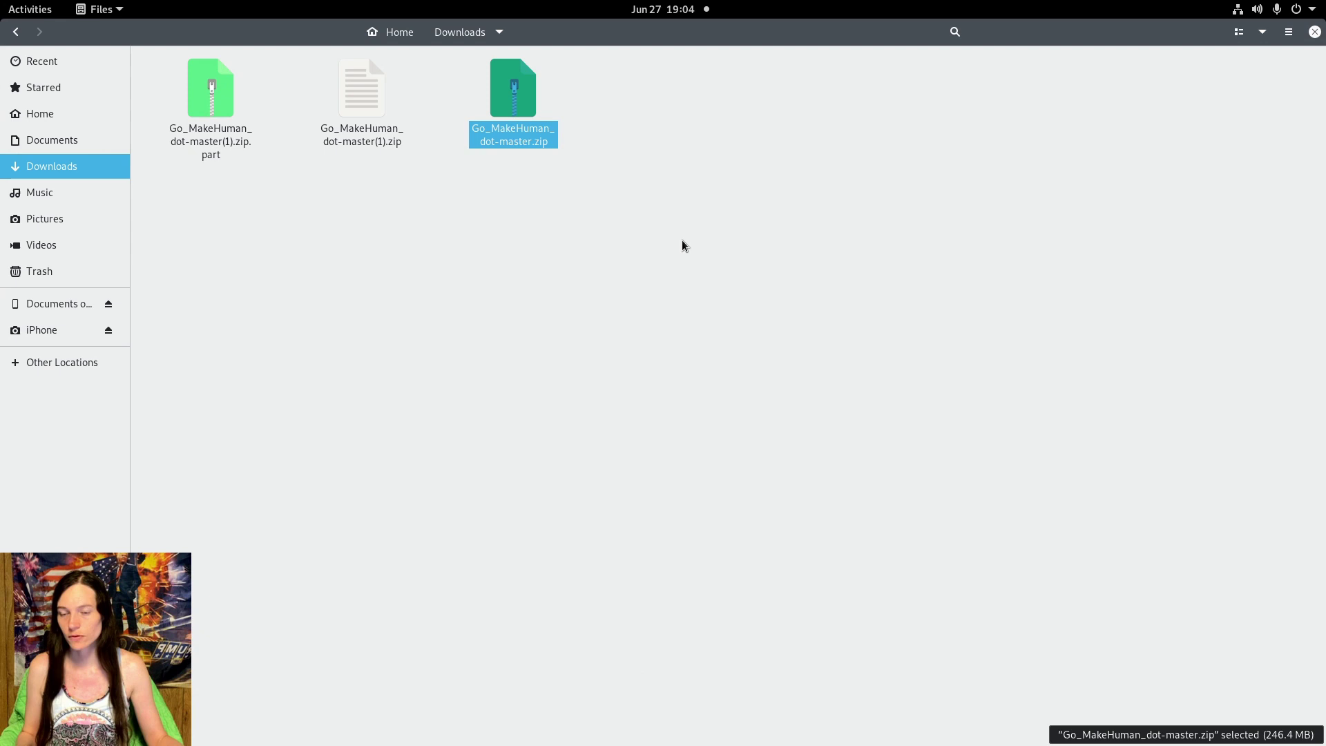
{"action": "left_click", "coordinate": [95, 135]}
{"action": "left_click", "coordinate": [80, 118]}
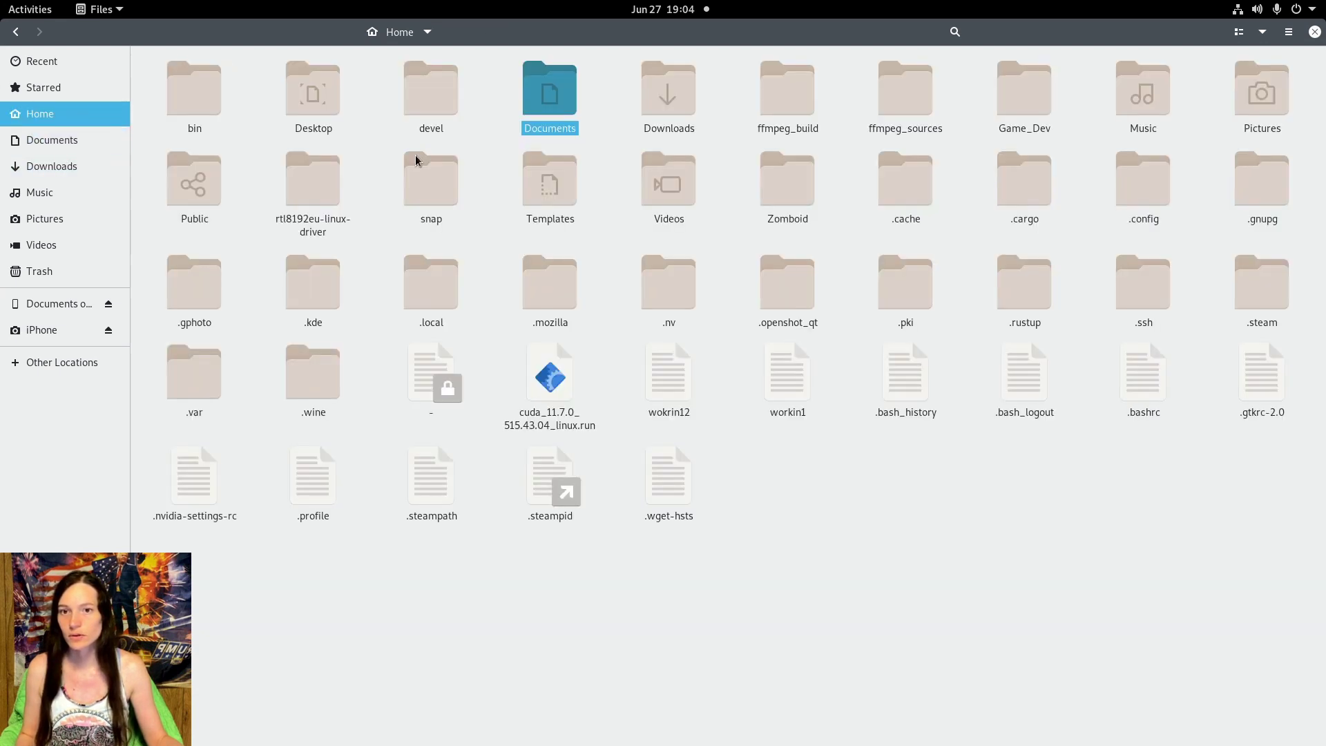
{"action": "double_click", "coordinate": [1027, 105]}
{"action": "double_click", "coordinate": [219, 112]}
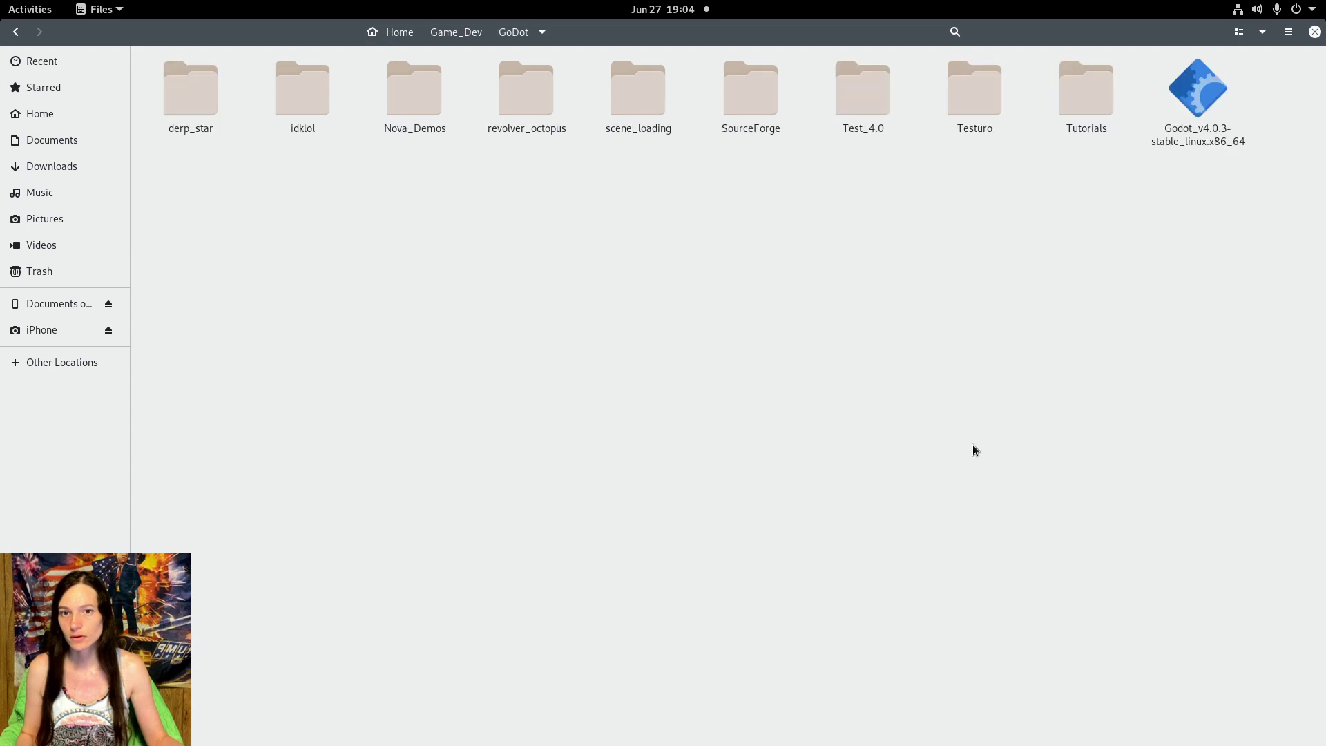
{"action": "right_click", "coordinate": [210, 223]}
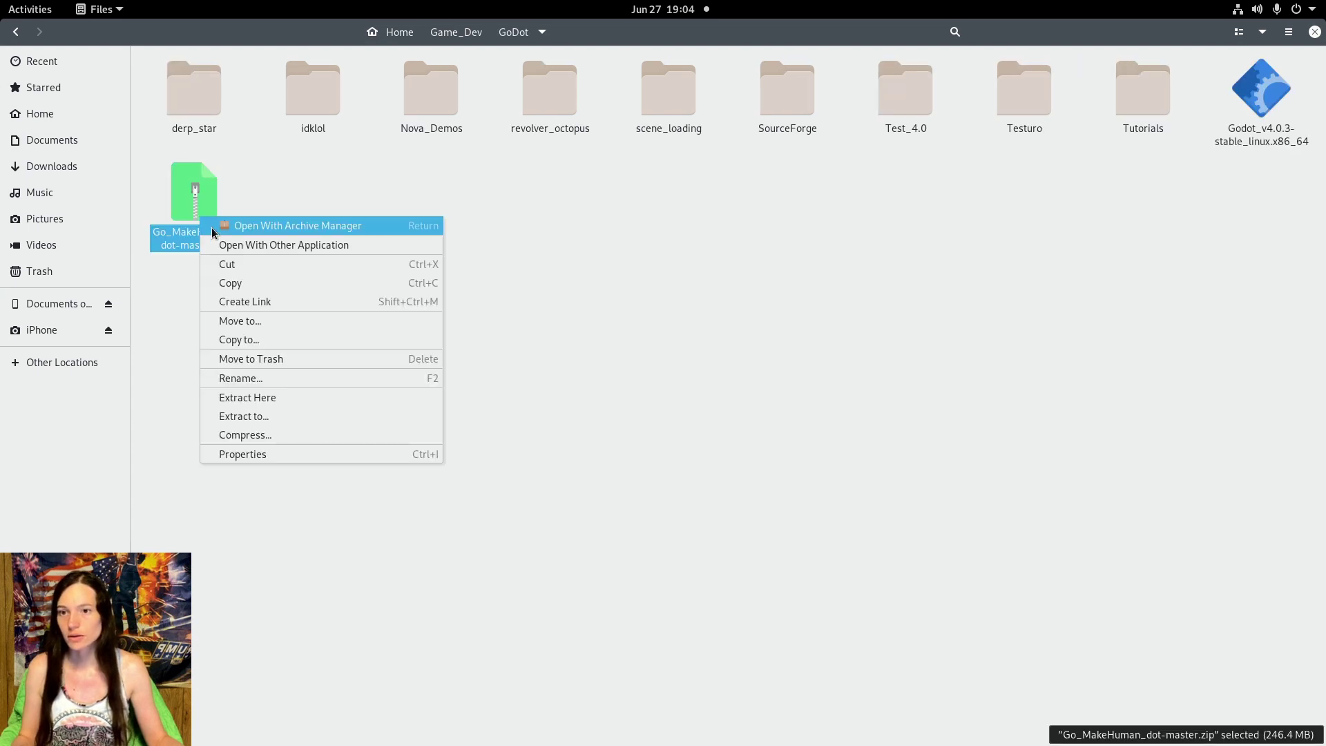
{"action": "left_click", "coordinate": [312, 393]}
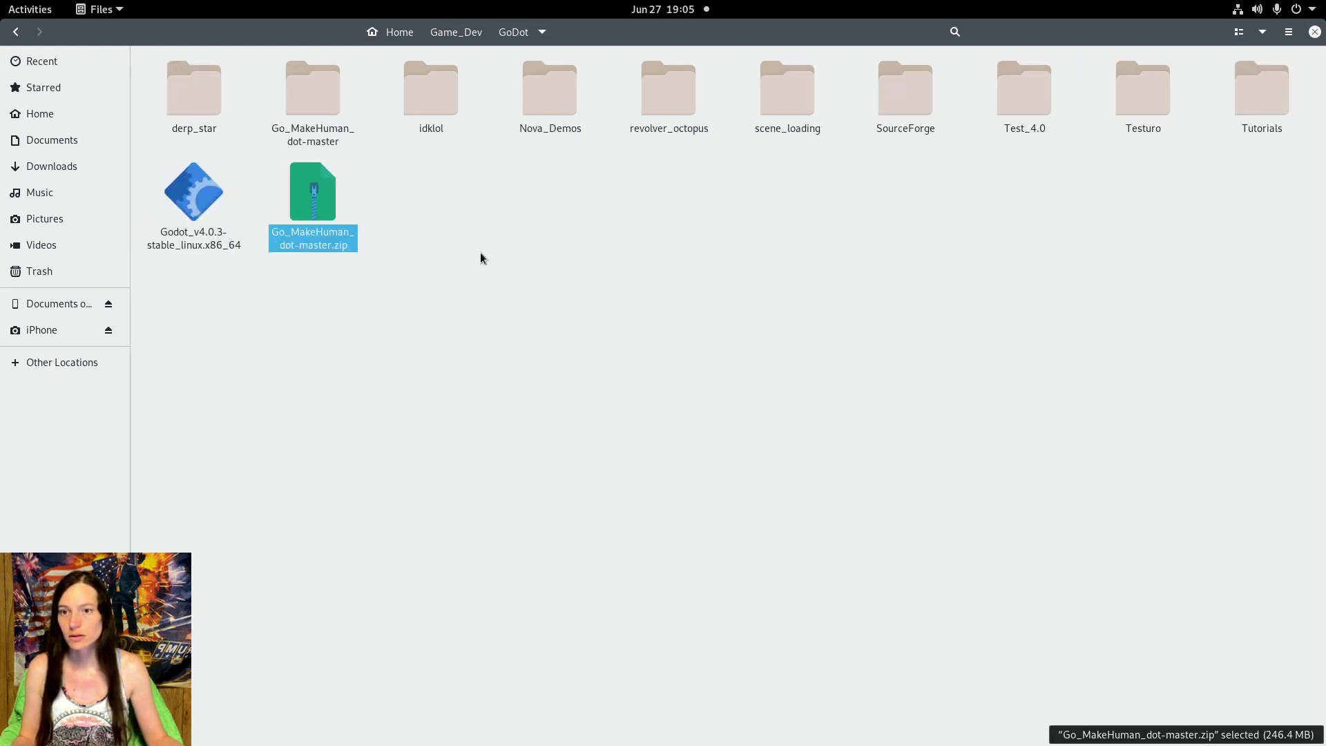
{"action": "left_click", "coordinate": [201, 195]}
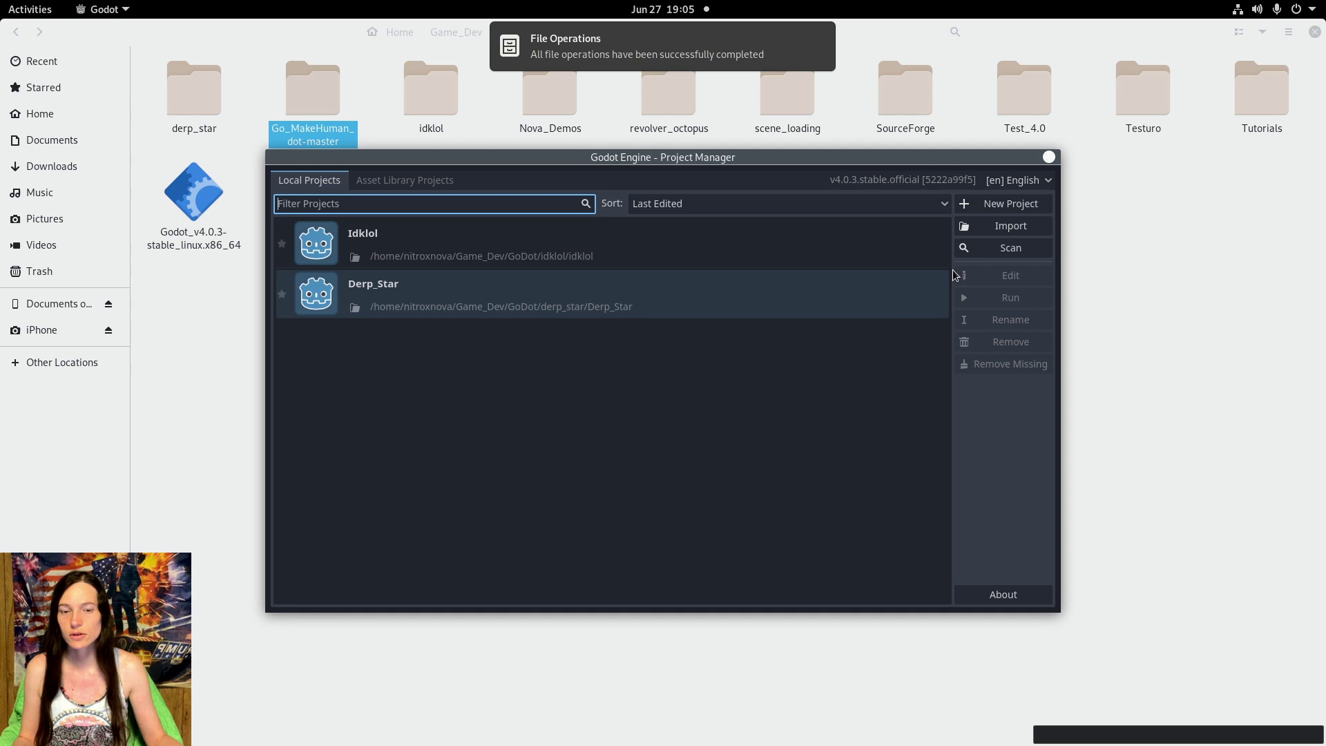
- Import Go_MakeHuman_dot-master/Character Generator/project.godot and choose Import & Edit
{"action": "left_click", "coordinate": [1020, 230]}
{"action": "left_click", "coordinate": [805, 383]}
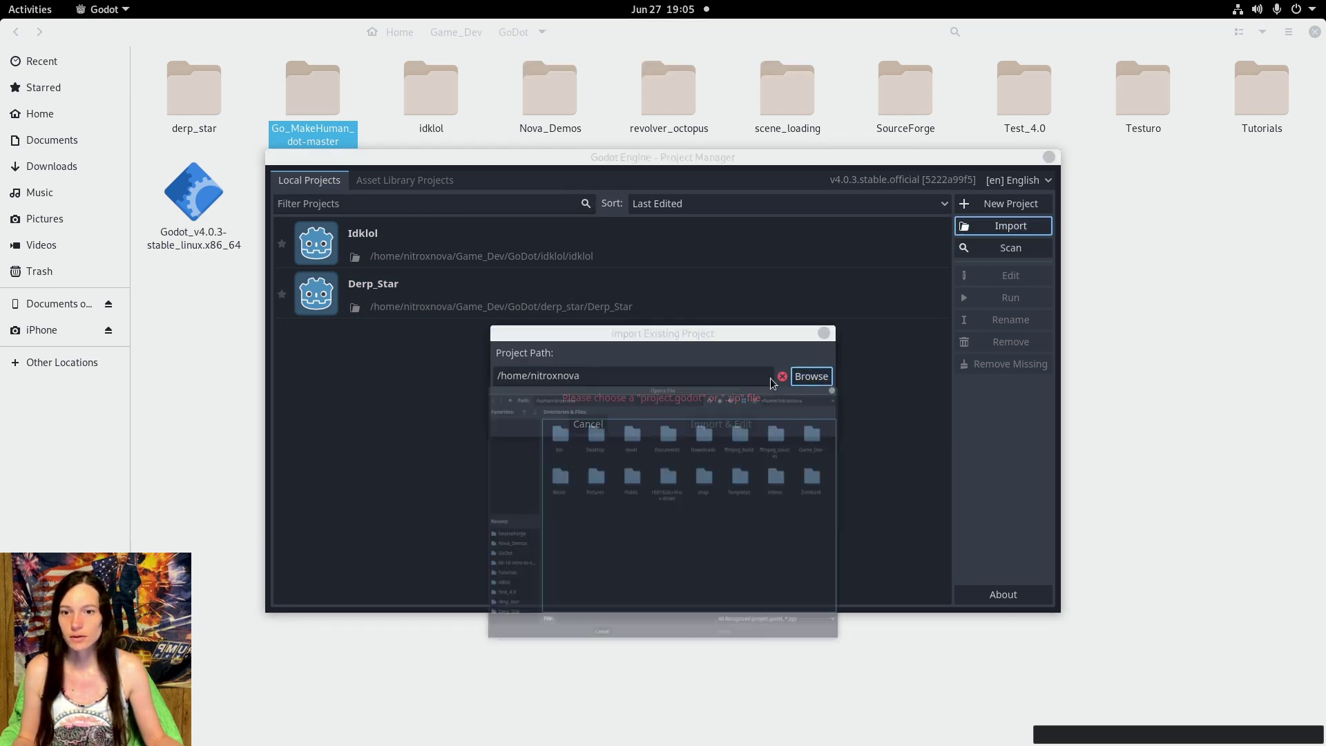
{"action": "double_click", "coordinate": [988, 231]}
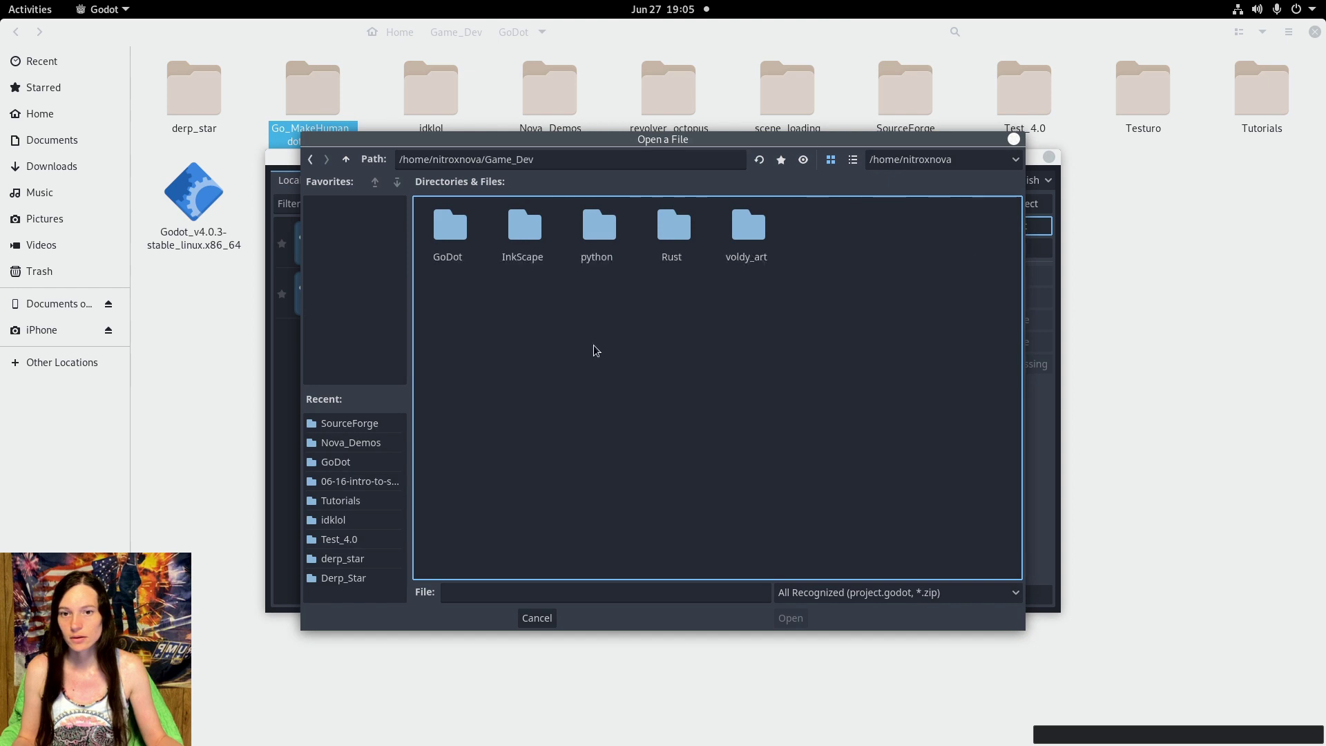
{"action": "double_click", "coordinate": [451, 228]}
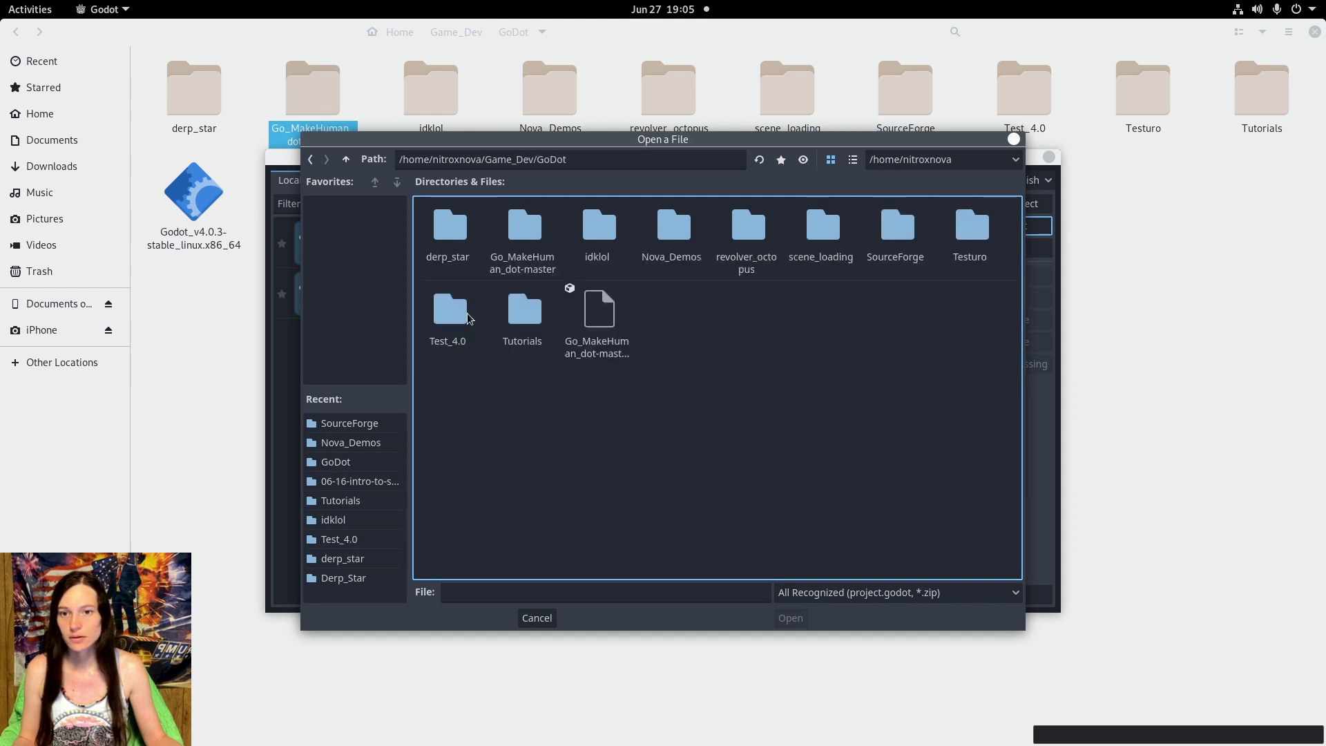
{"action": "double_click", "coordinate": [533, 232]}
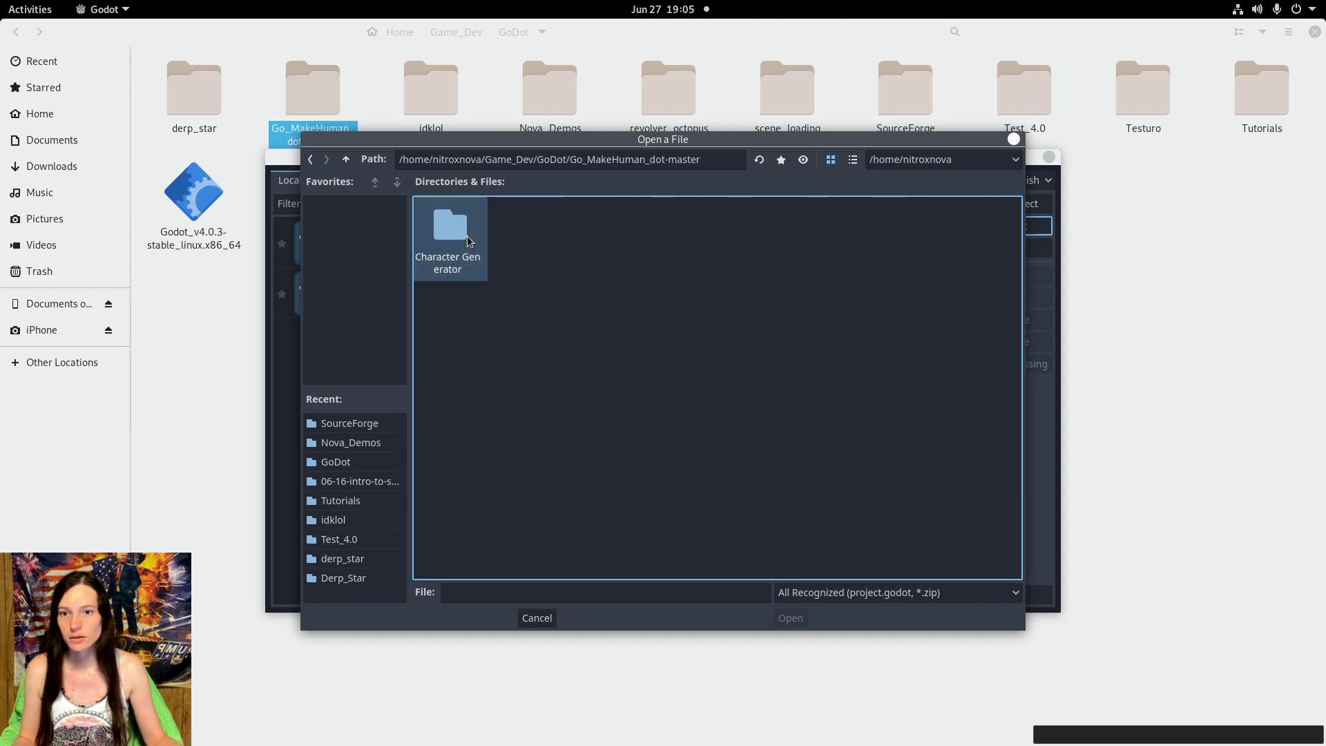
{"action": "double_click", "coordinate": [467, 235]}
{"action": "left_click", "coordinate": [525, 232]}
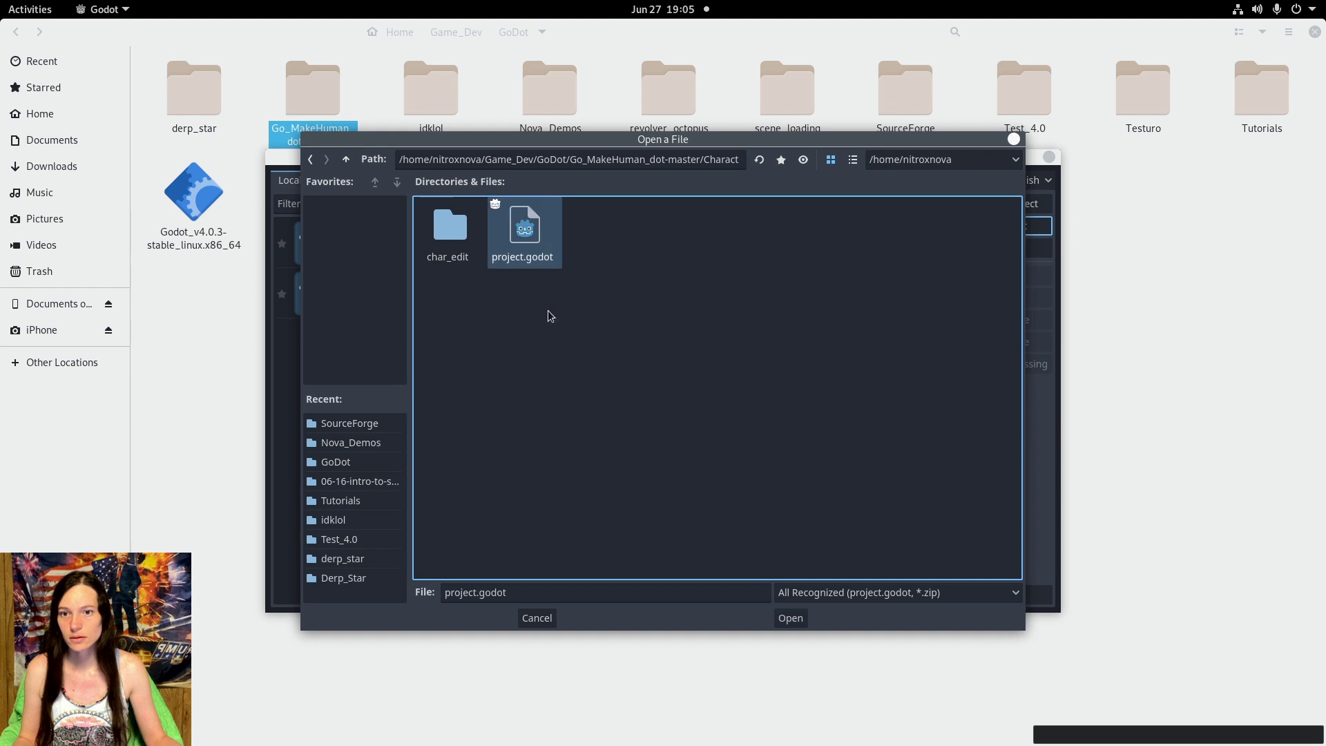
{"action": "left_click", "coordinate": [789, 618]}
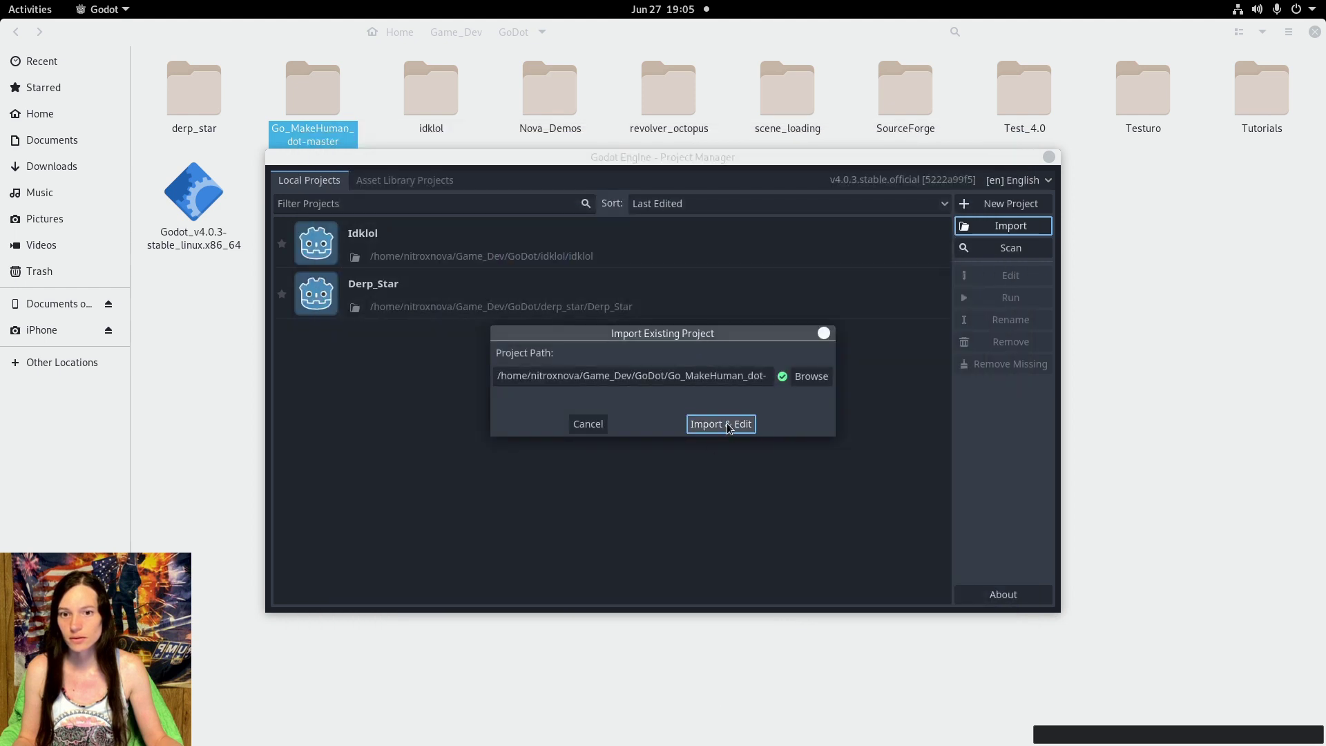
{"action": "left_click", "coordinate": [727, 423]}
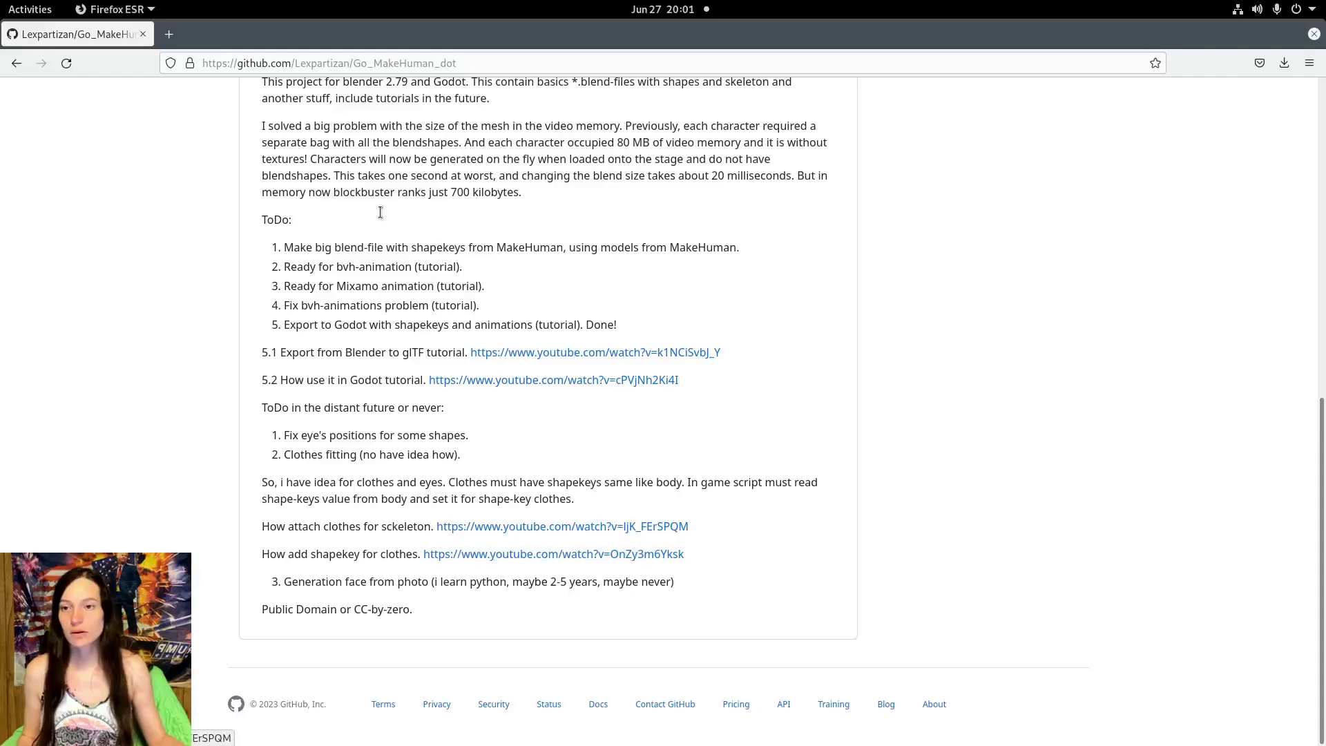
- Go to godotengine.org and start downloading the Godot 3.5.2 LTS build
{"action": "left_click", "coordinate": [171, 36]}
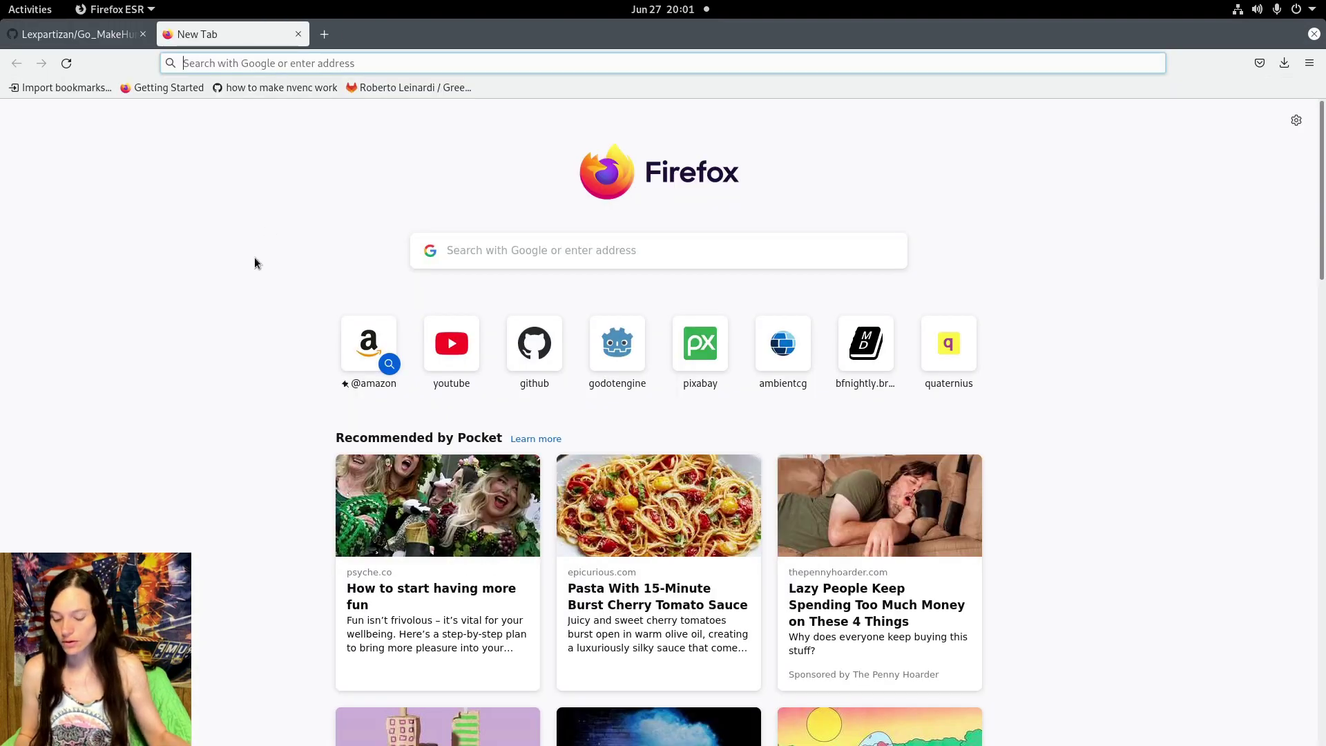
{"action": "type", "text": "godo"}
{"action": "key", "text": "Right"}
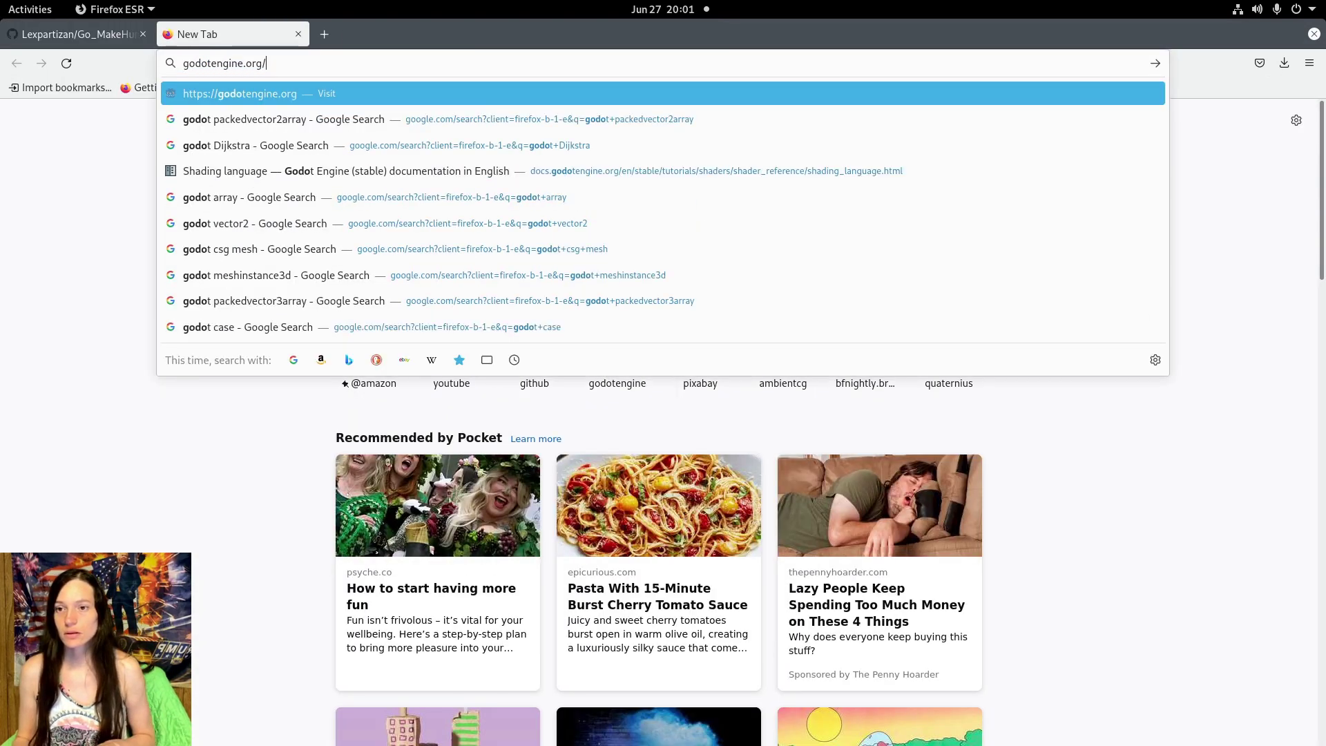
{"action": "key", "text": "Return"}
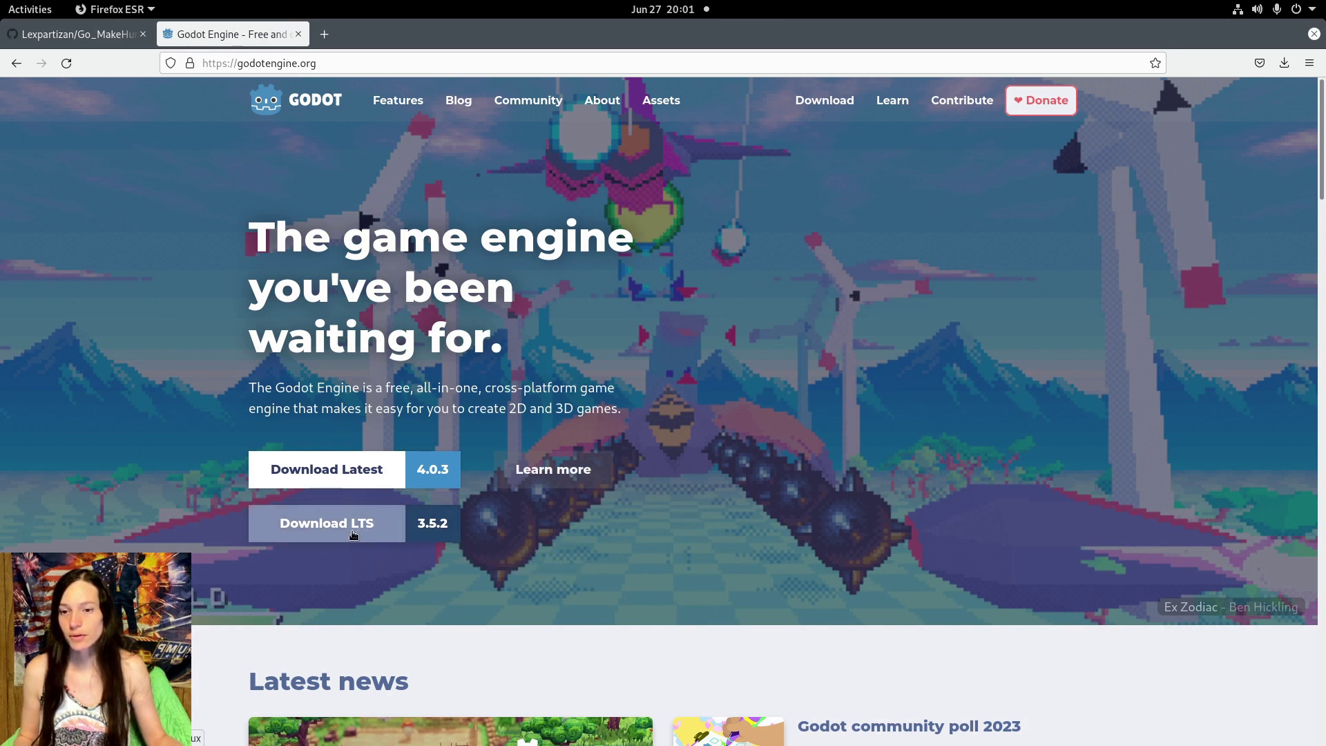
{"action": "left_click", "coordinate": [334, 526]}
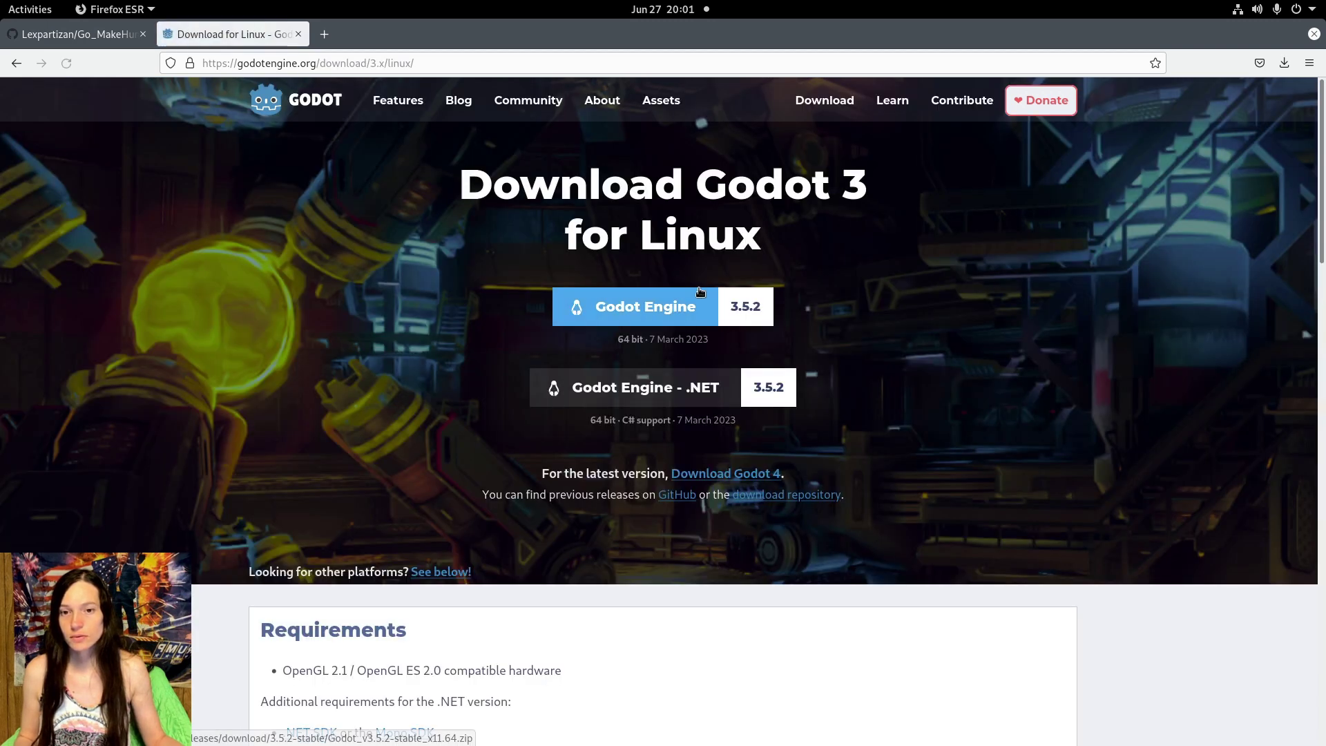
{"action": "left_click", "coordinate": [699, 292]}
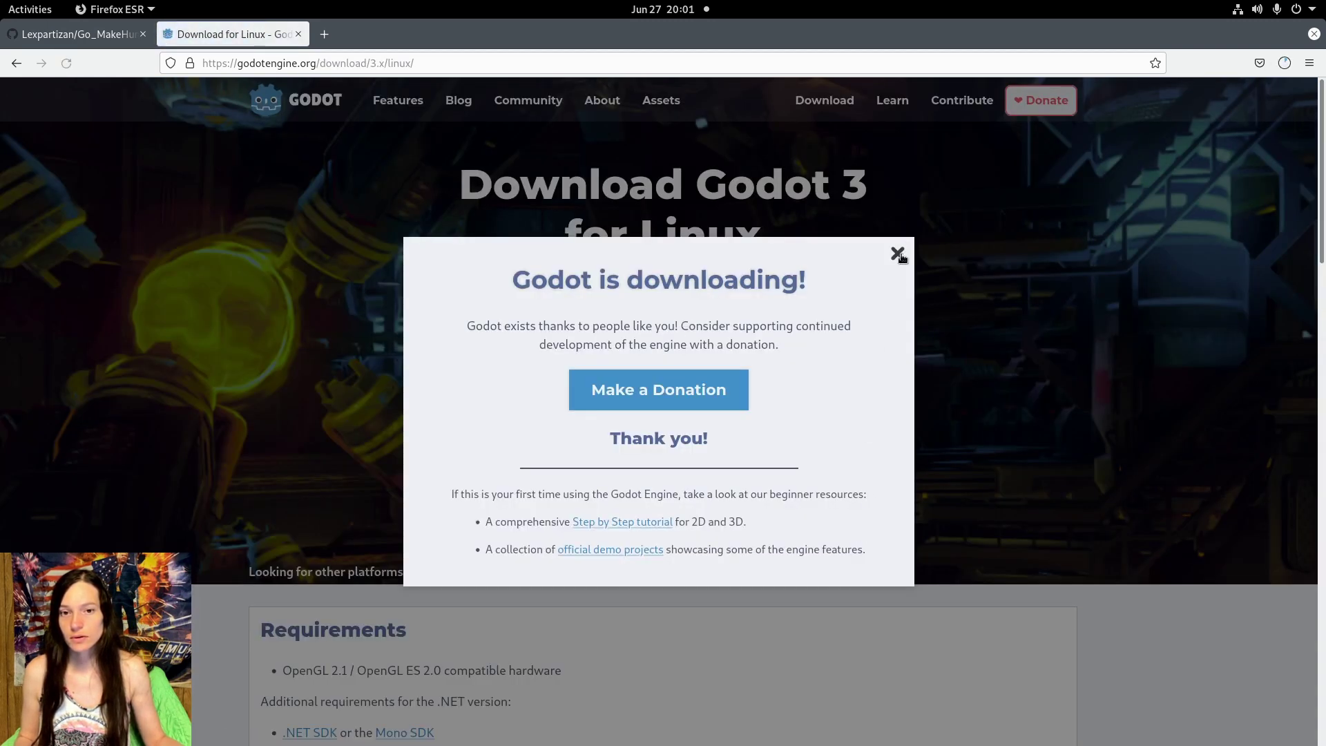
- Dismiss the donation pop-up and open Godot_v3.5.2-stable_x11.64.zip's Downloads folder in Files
{"action": "left_click", "coordinate": [897, 254]}
{"action": "left_click", "coordinate": [1295, 63]}
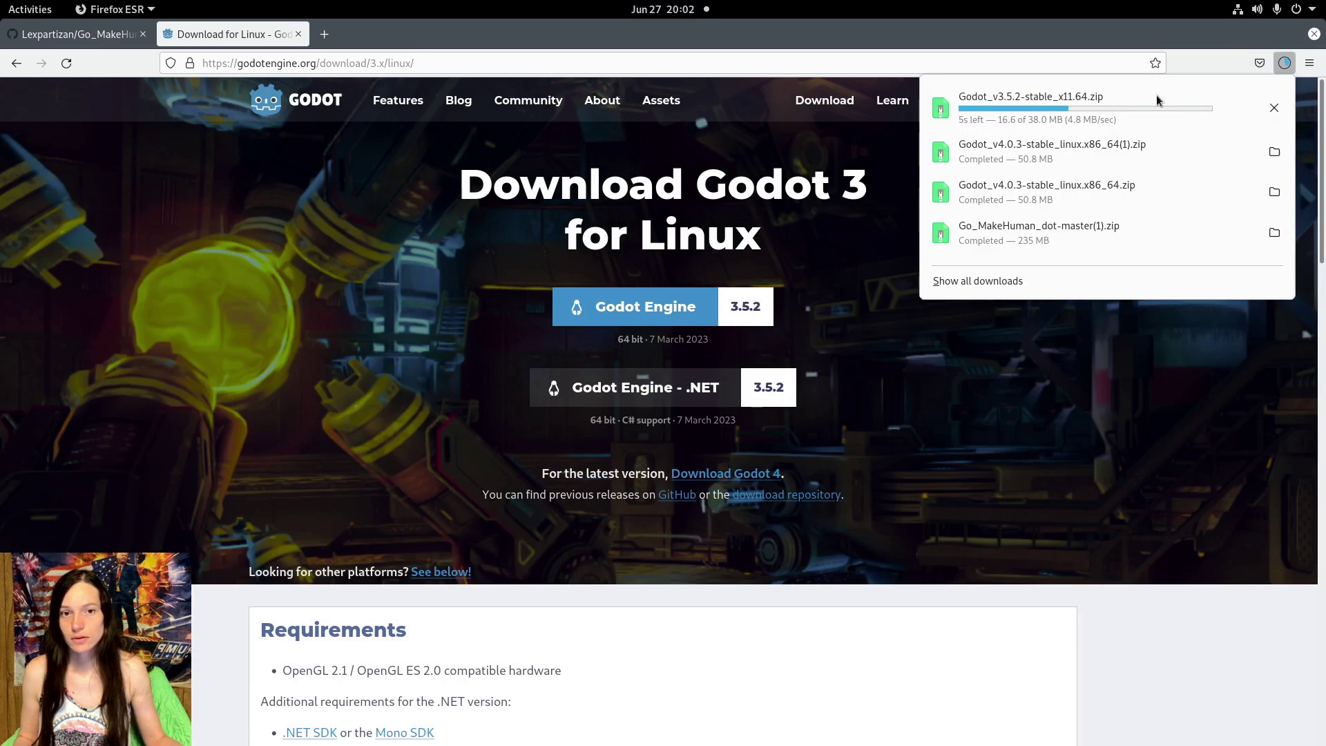
{"action": "left_click", "coordinate": [1277, 61]}
{"action": "left_click", "coordinate": [1278, 61]}
{"action": "left_click", "coordinate": [1275, 108]}
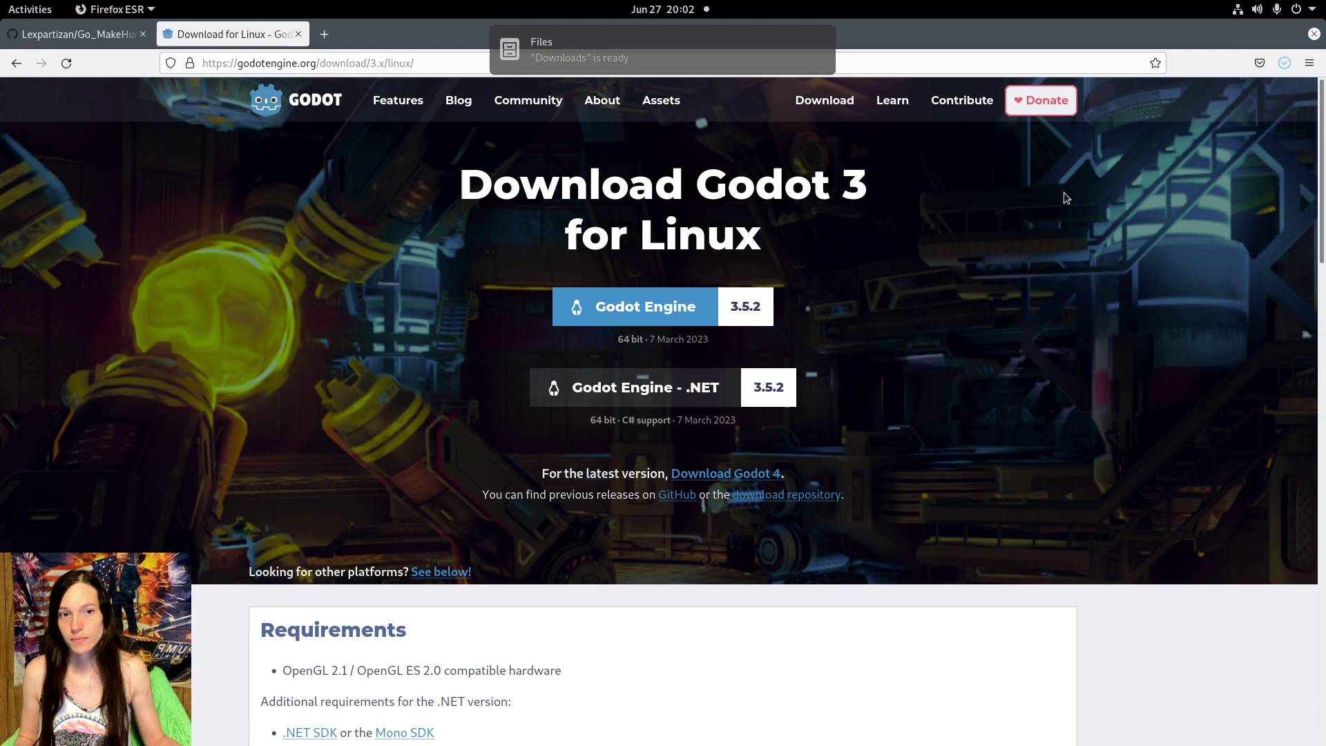
{"action": "left_click", "coordinate": [697, 43]}
- Extract the Godot 3.5.2 zip in place and copy the extracted program
{"action": "right_click", "coordinate": [212, 131]}
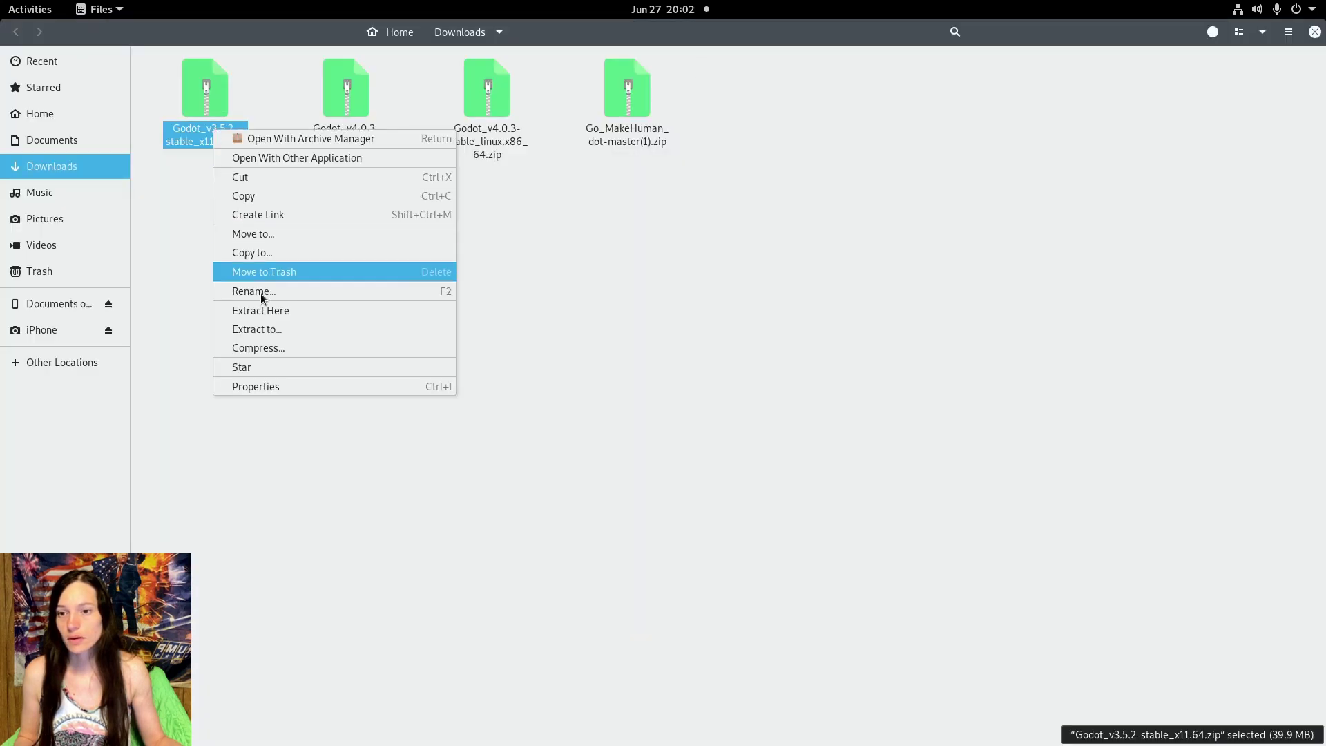
{"action": "left_click", "coordinate": [265, 306]}
{"action": "left_click", "coordinate": [30, 9]}
{"action": "left_click", "coordinate": [695, 449]}
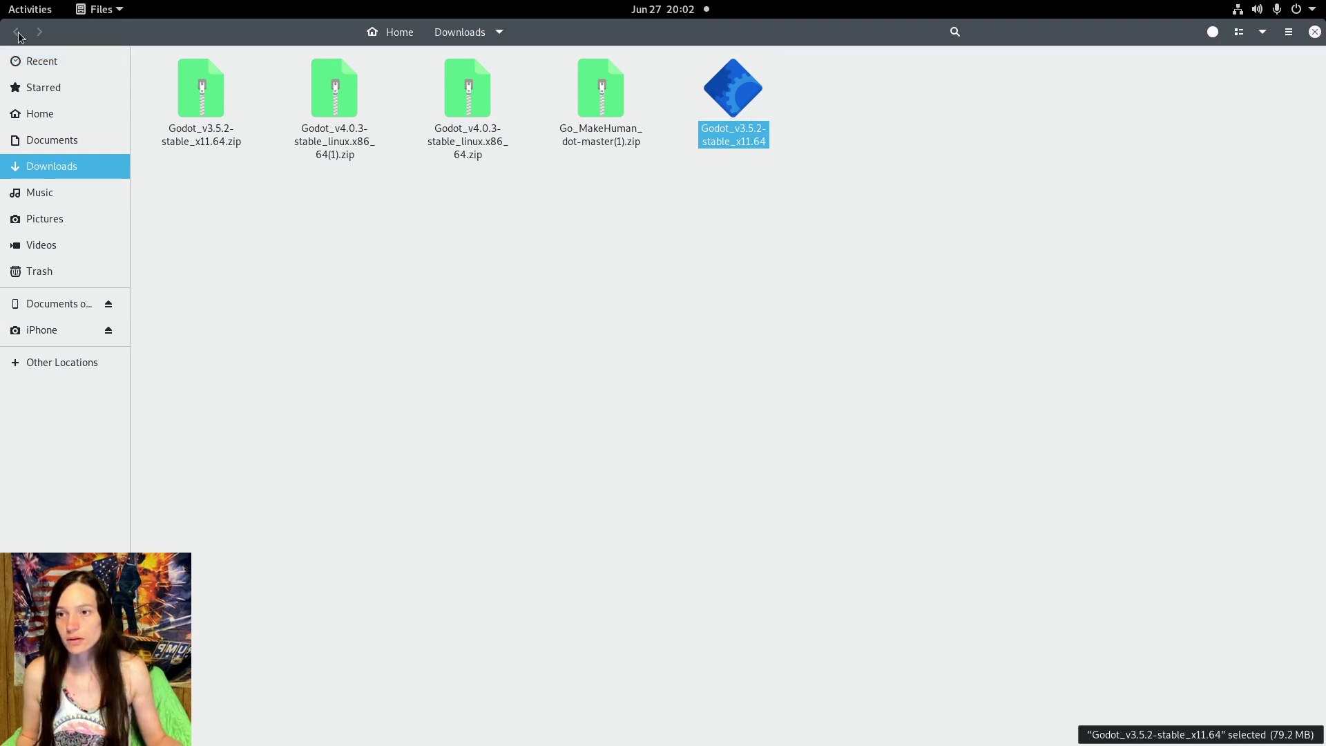
- Paste Godot 3.5.2 into Game_Dev/GoDot, launch it, and decline the example projects prompt
{"action": "left_click", "coordinate": [30, 9]}
{"action": "left_click", "coordinate": [526, 501]}
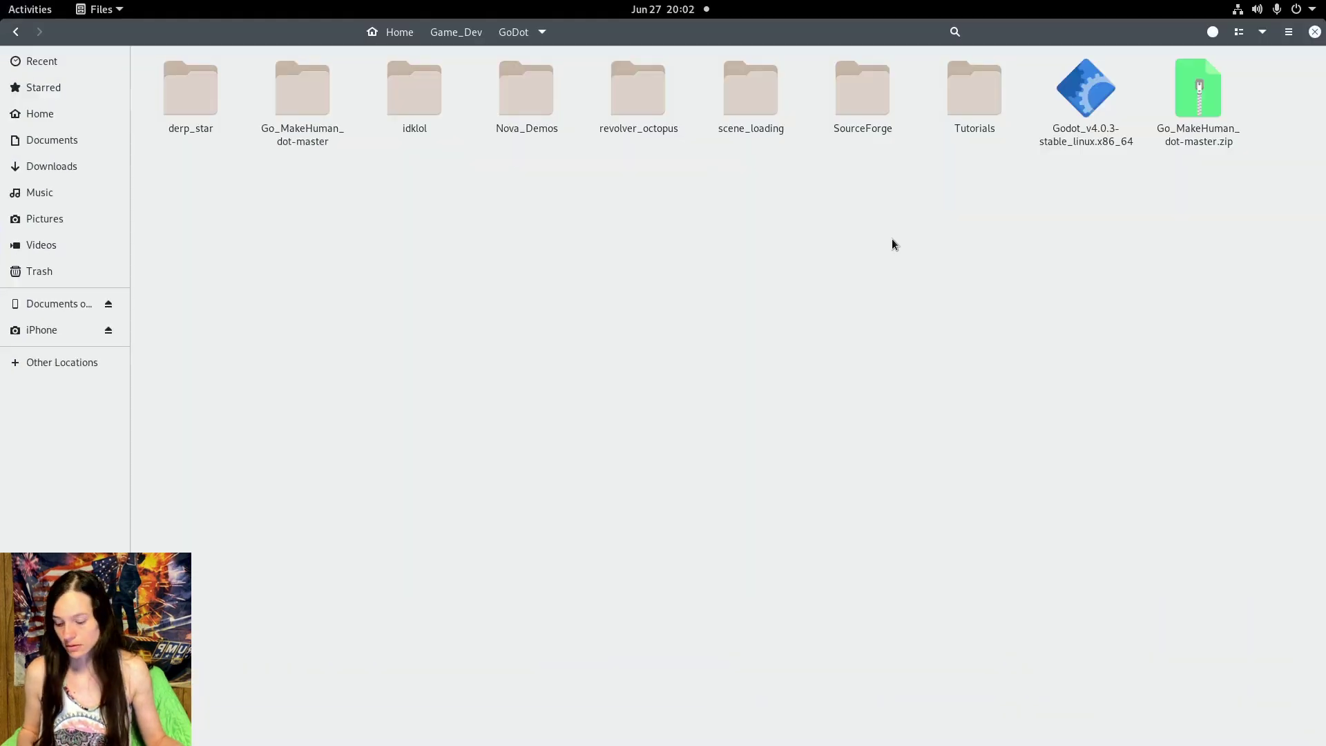
{"action": "key", "text": "ctrl+v"}
{"action": "left_click", "coordinate": [809, 379]}
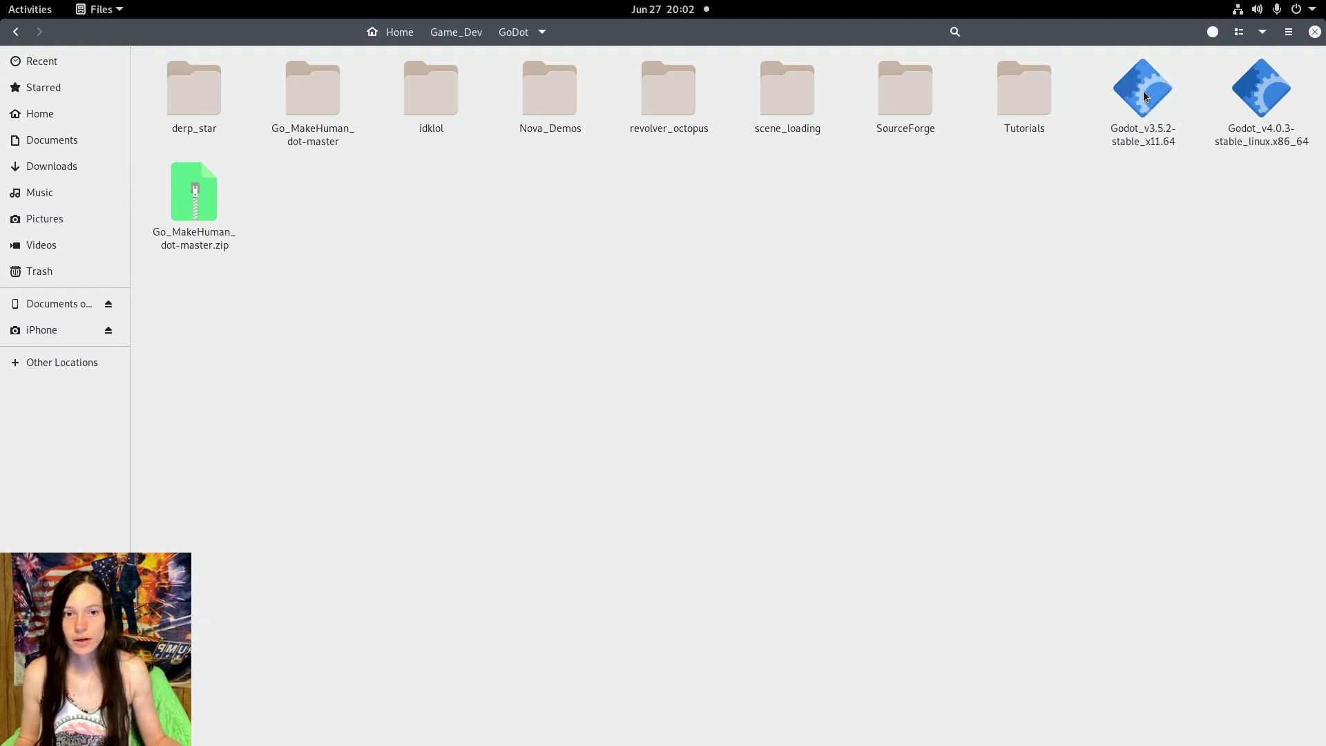
{"action": "double_click", "coordinate": [1151, 115]}
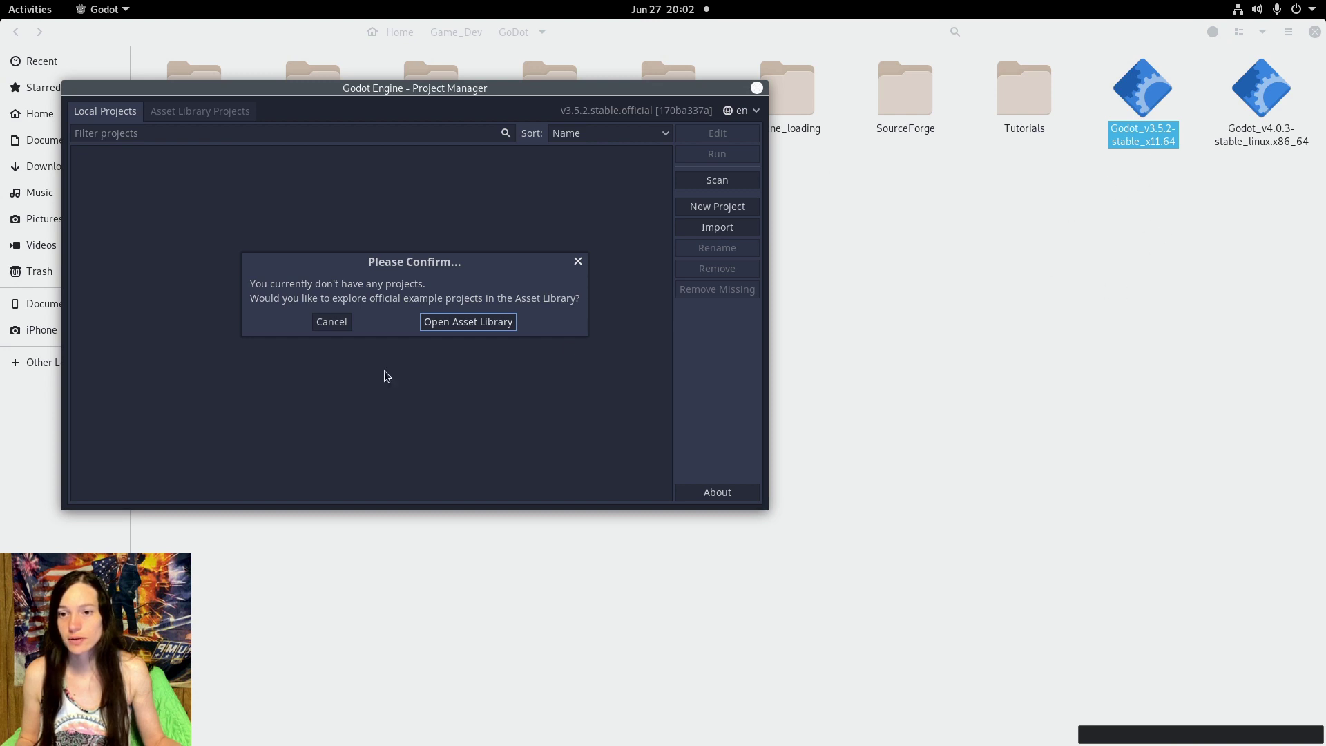
{"action": "left_click", "coordinate": [330, 326]}
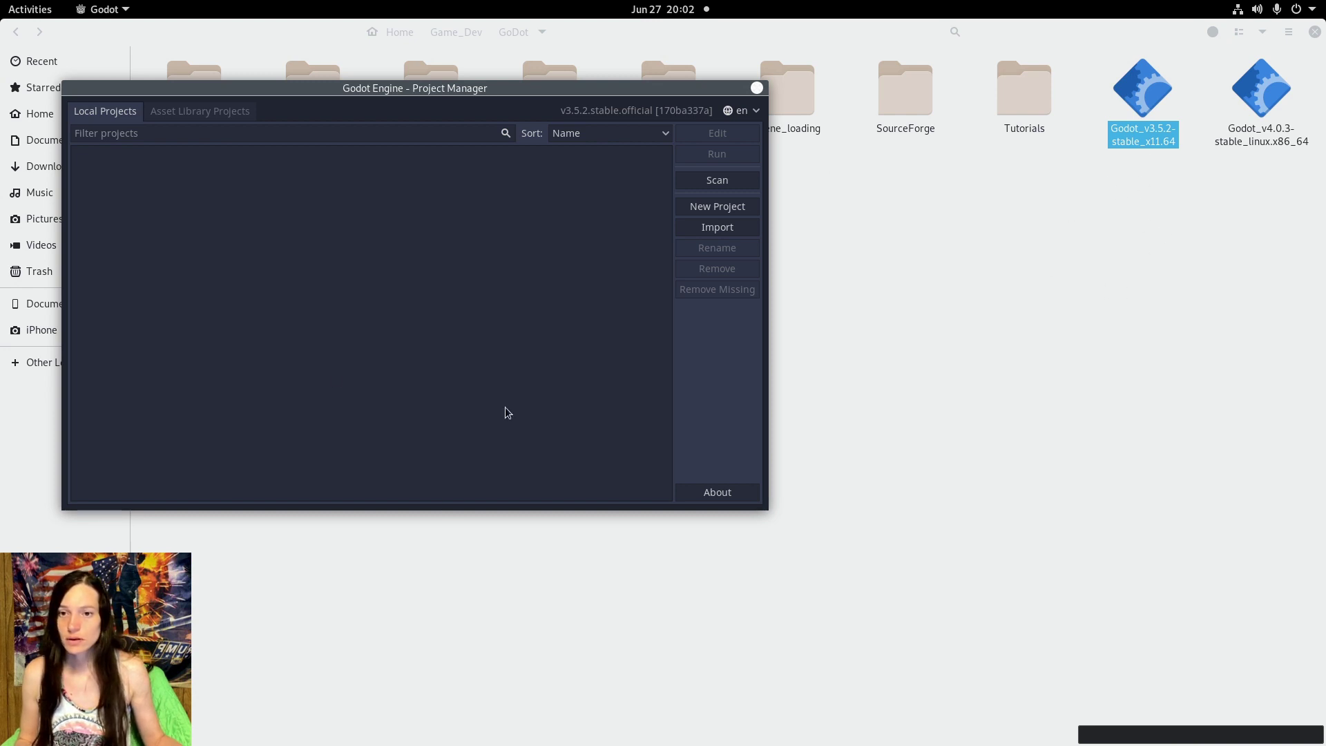
- Open Godot's download repository and browse into the 3.0.2/ release listing
{"action": "mouse_move", "coordinate": [2, 2]}
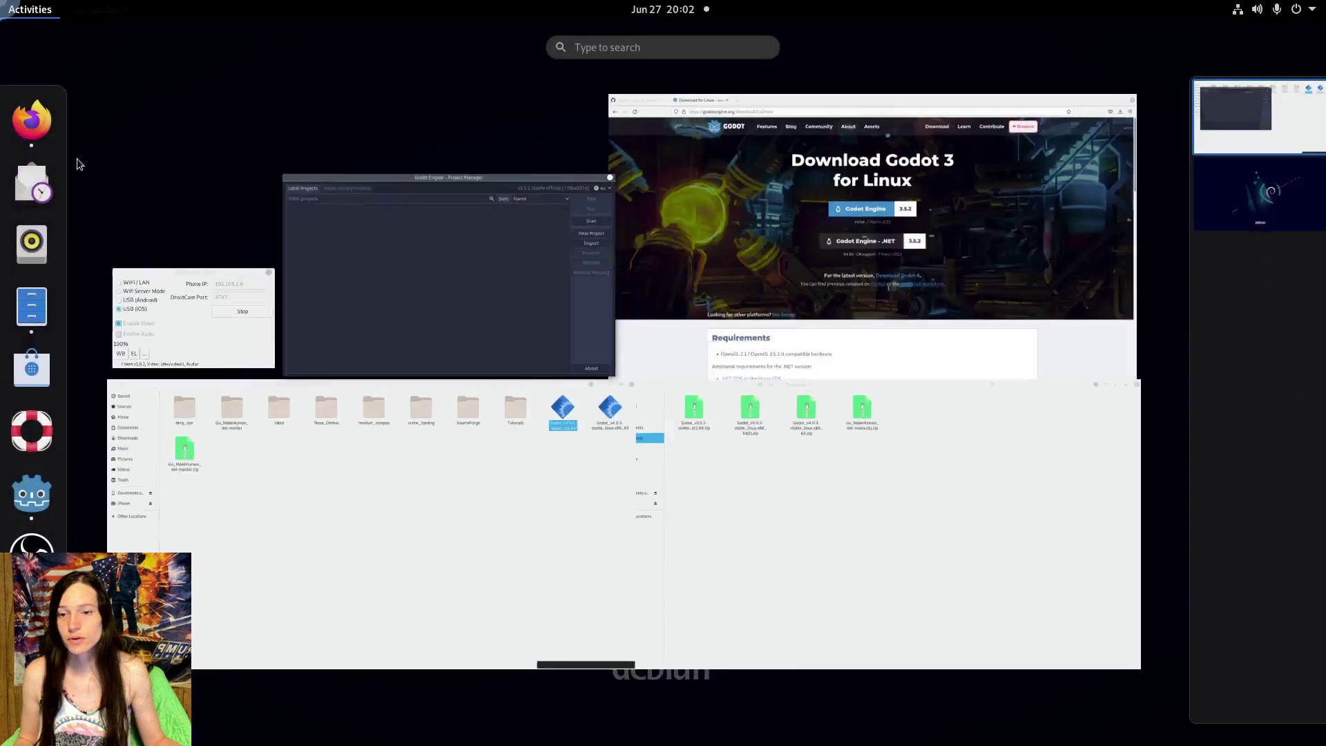
{"action": "left_click", "coordinate": [968, 248]}
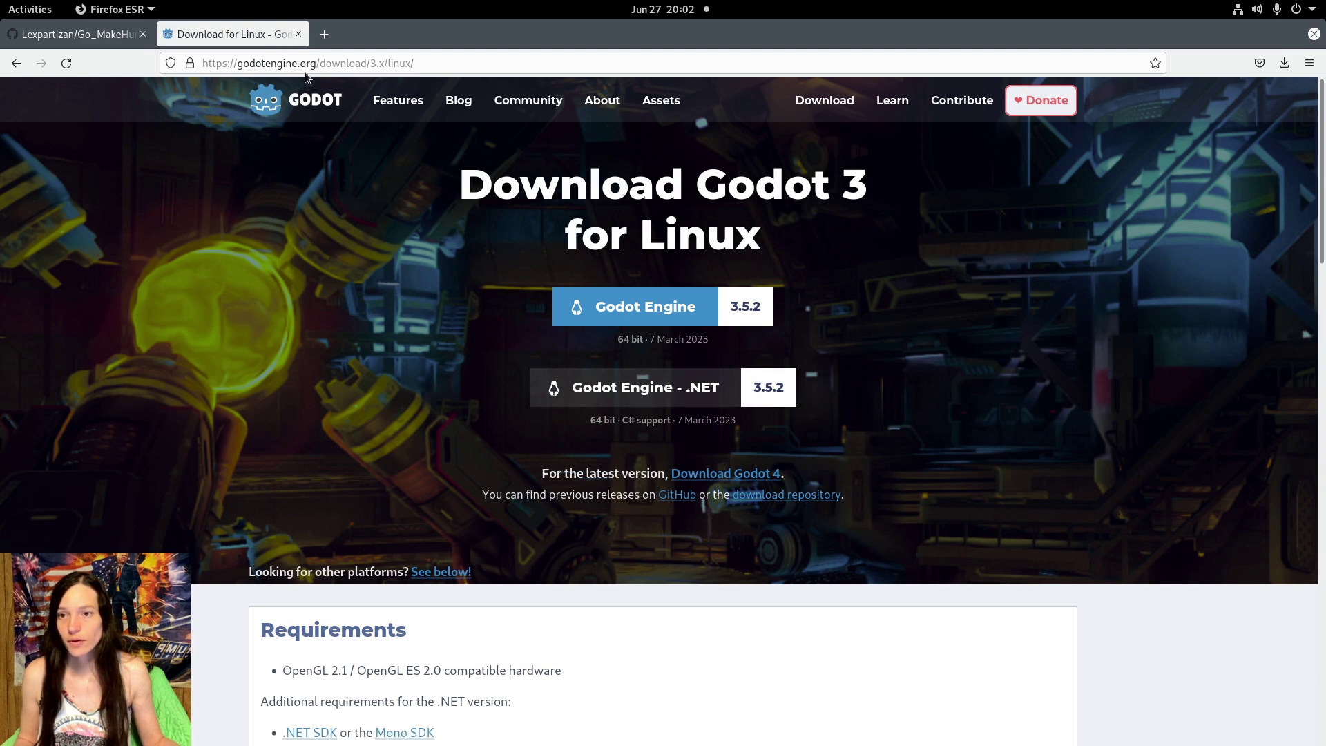
{"action": "left_click", "coordinate": [747, 499]}
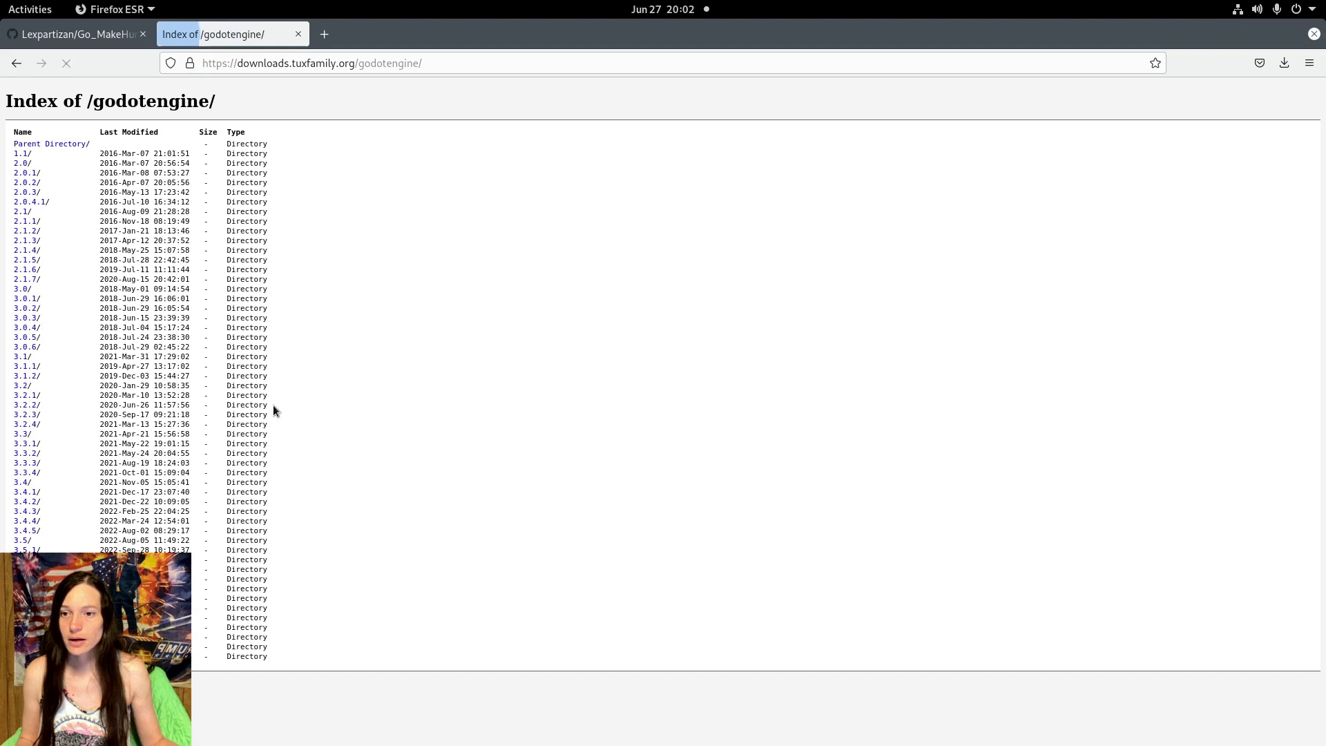
{"action": "left_click", "coordinate": [32, 311]}
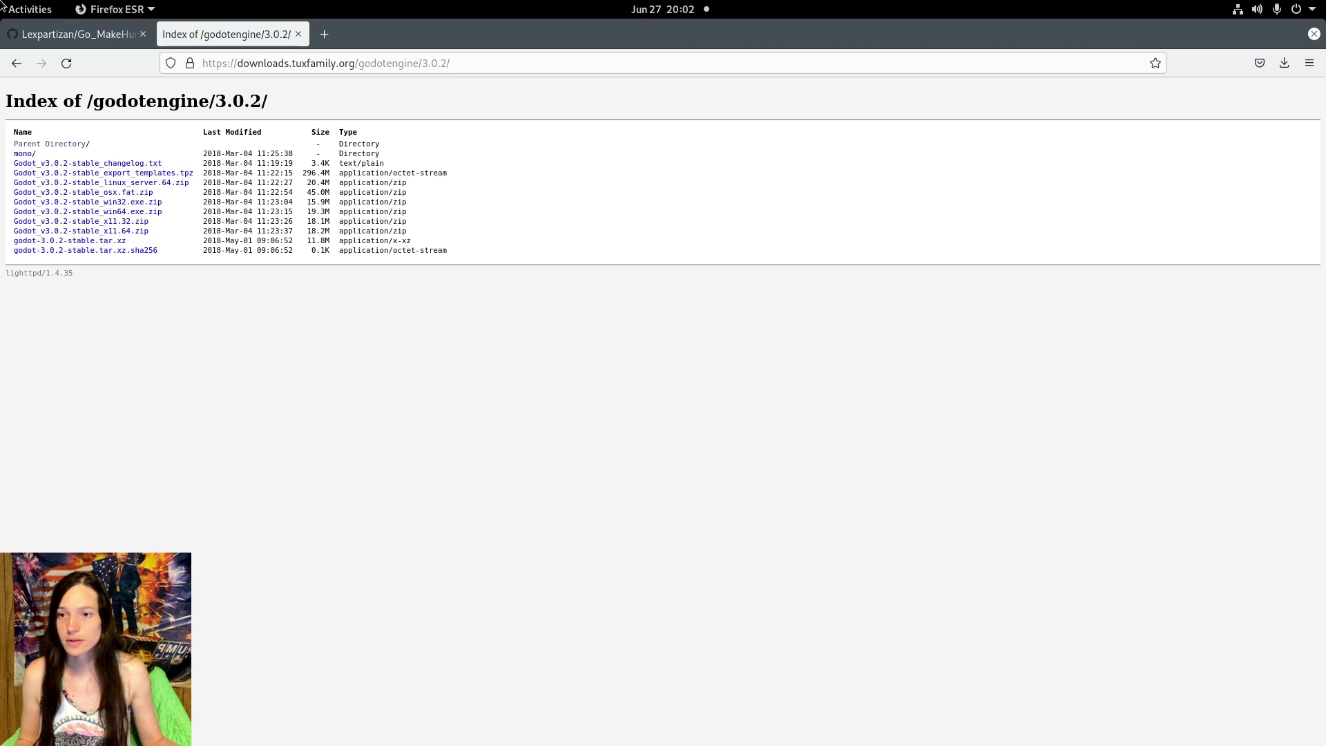
{"action": "mouse_move", "coordinate": [1, 1]}
{"action": "left_click", "coordinate": [445, 543]}
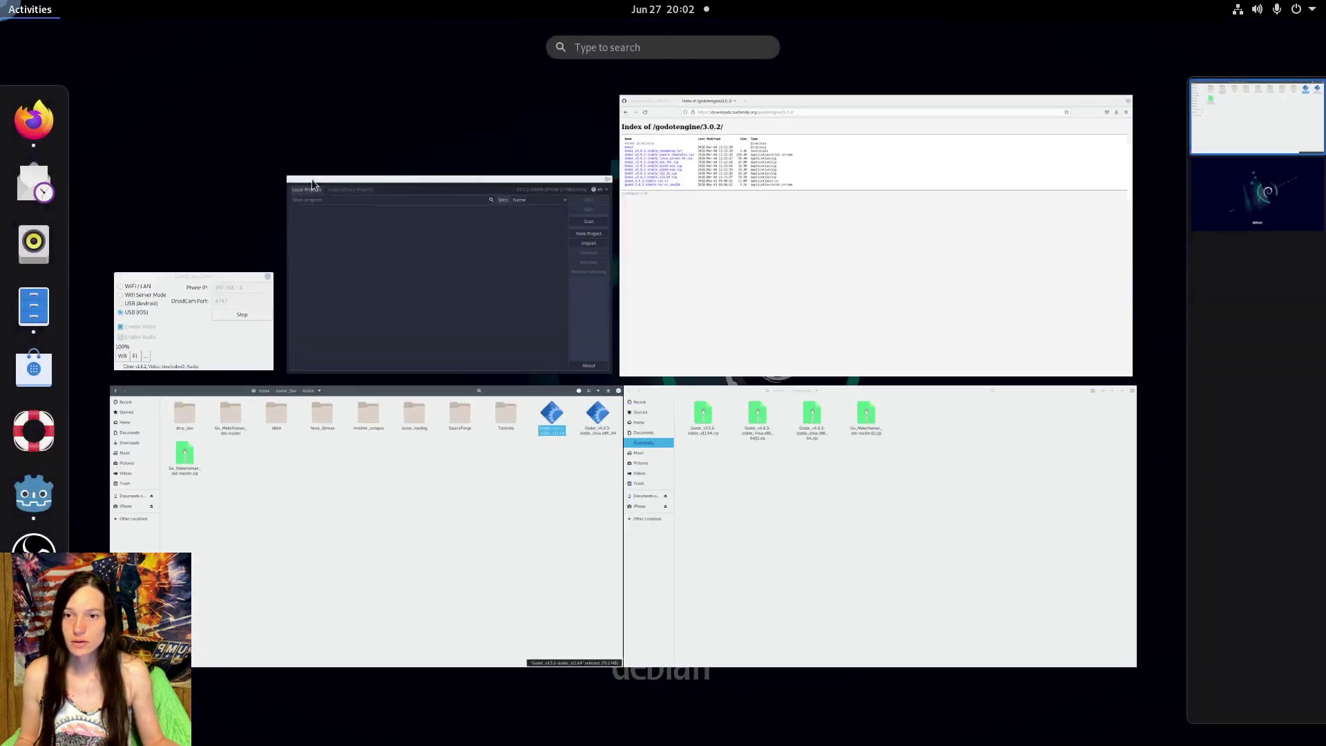
- Scan the Game_Dev/GoDot/Go_MakeHuman_dot-master folder to add the Character Editor project
{"action": "left_click", "coordinate": [450, 269]}
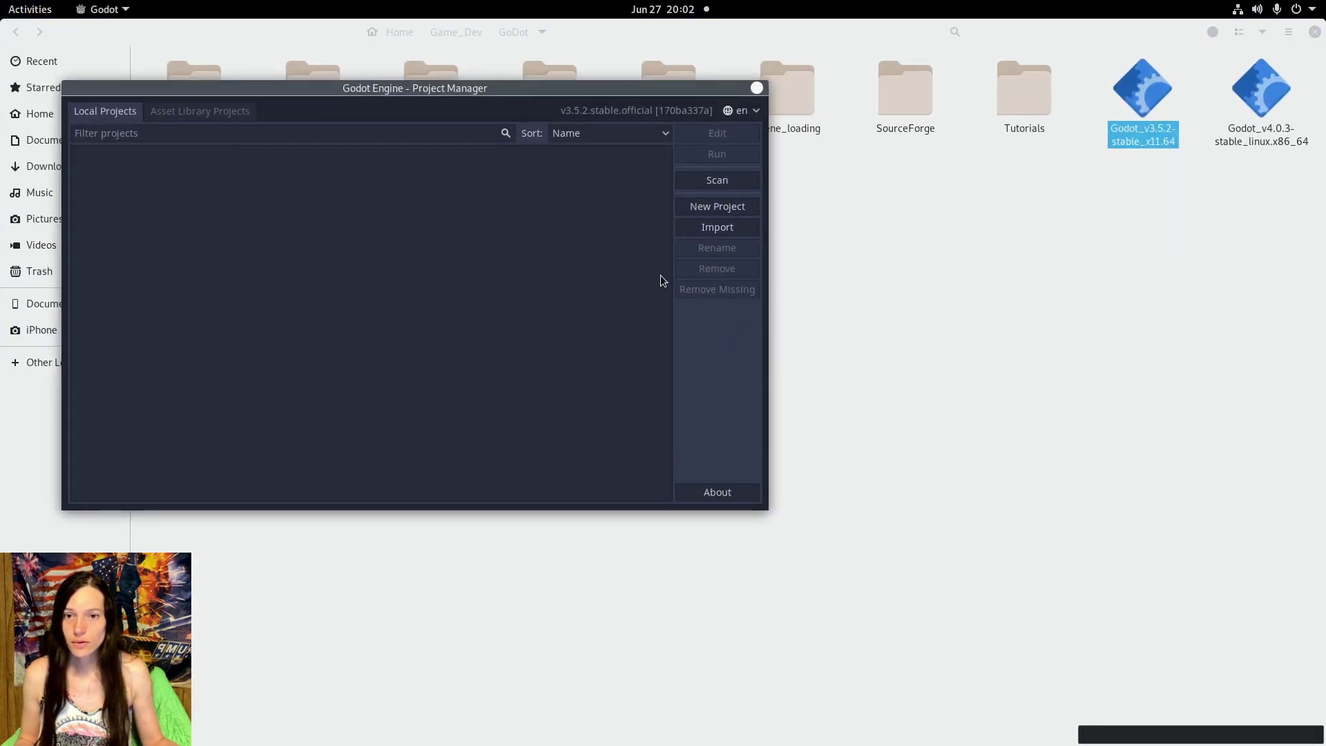
{"action": "left_click", "coordinate": [732, 179]}
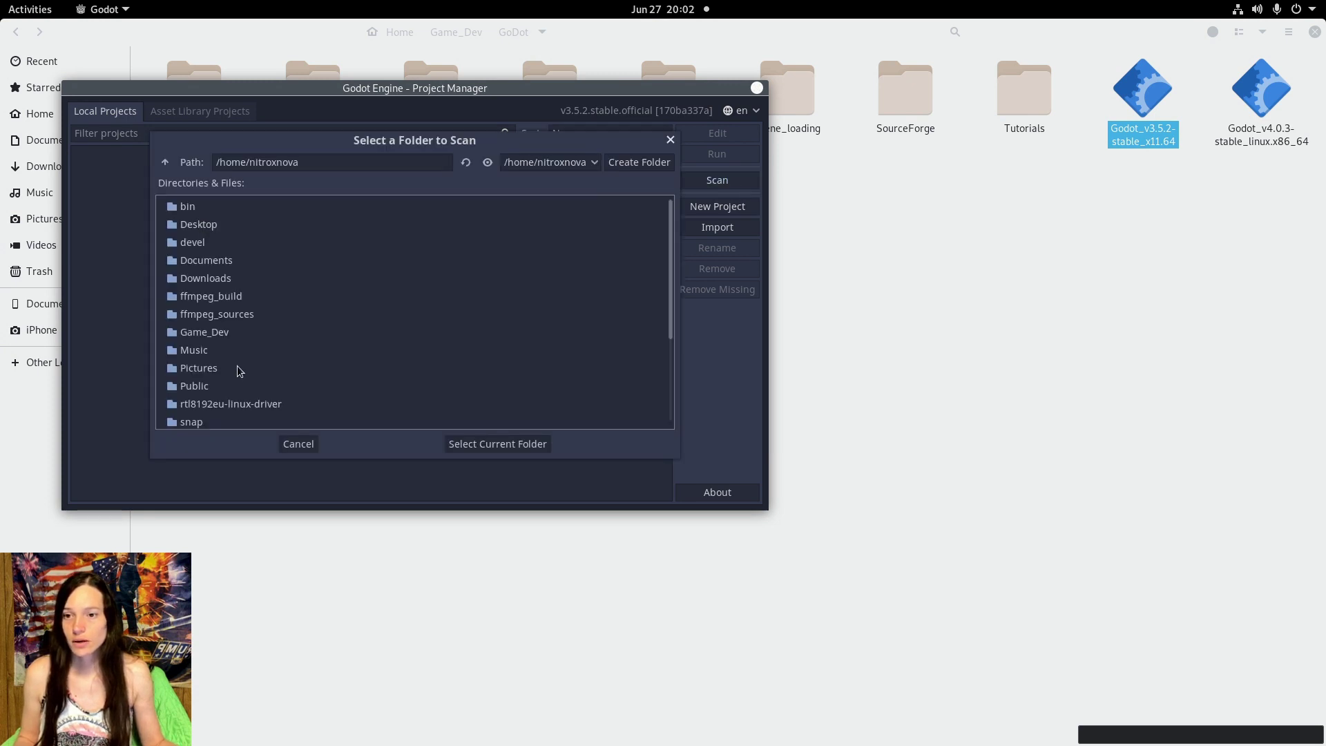
{"action": "double_click", "coordinate": [235, 335]}
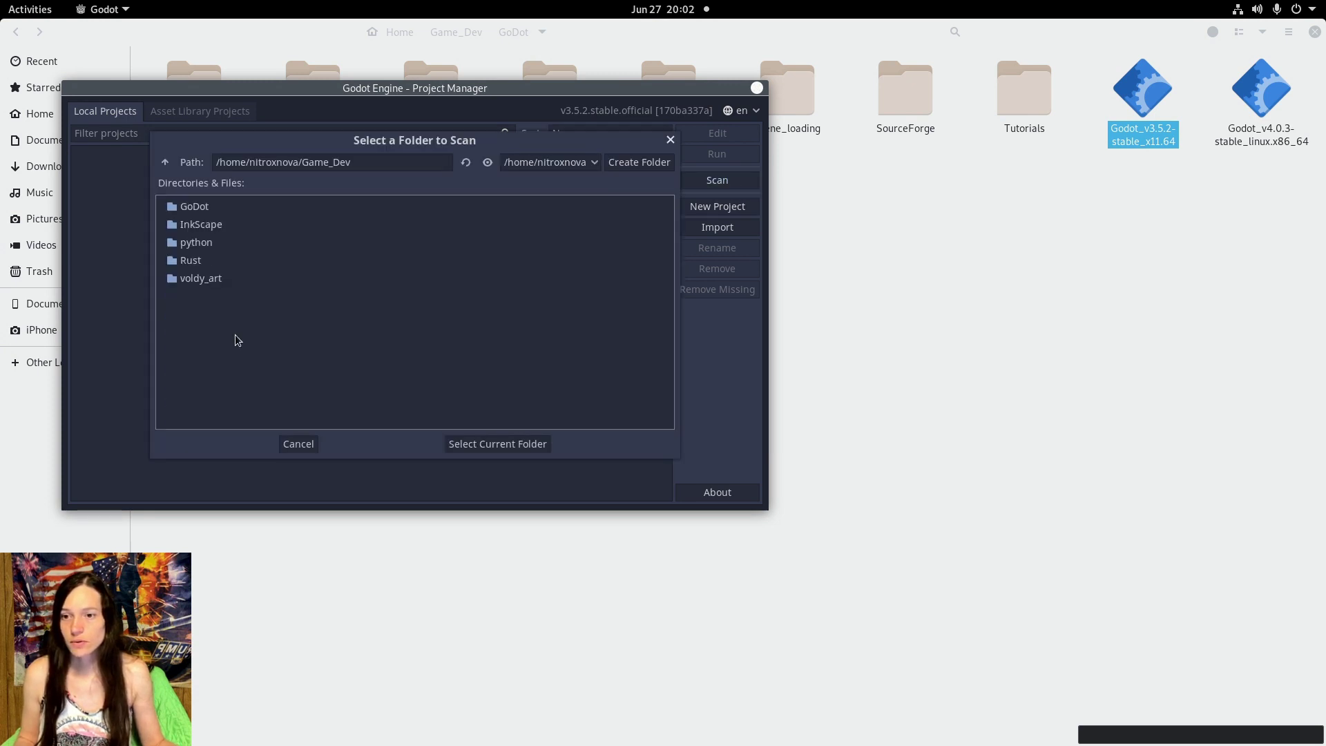
{"action": "double_click", "coordinate": [225, 205]}
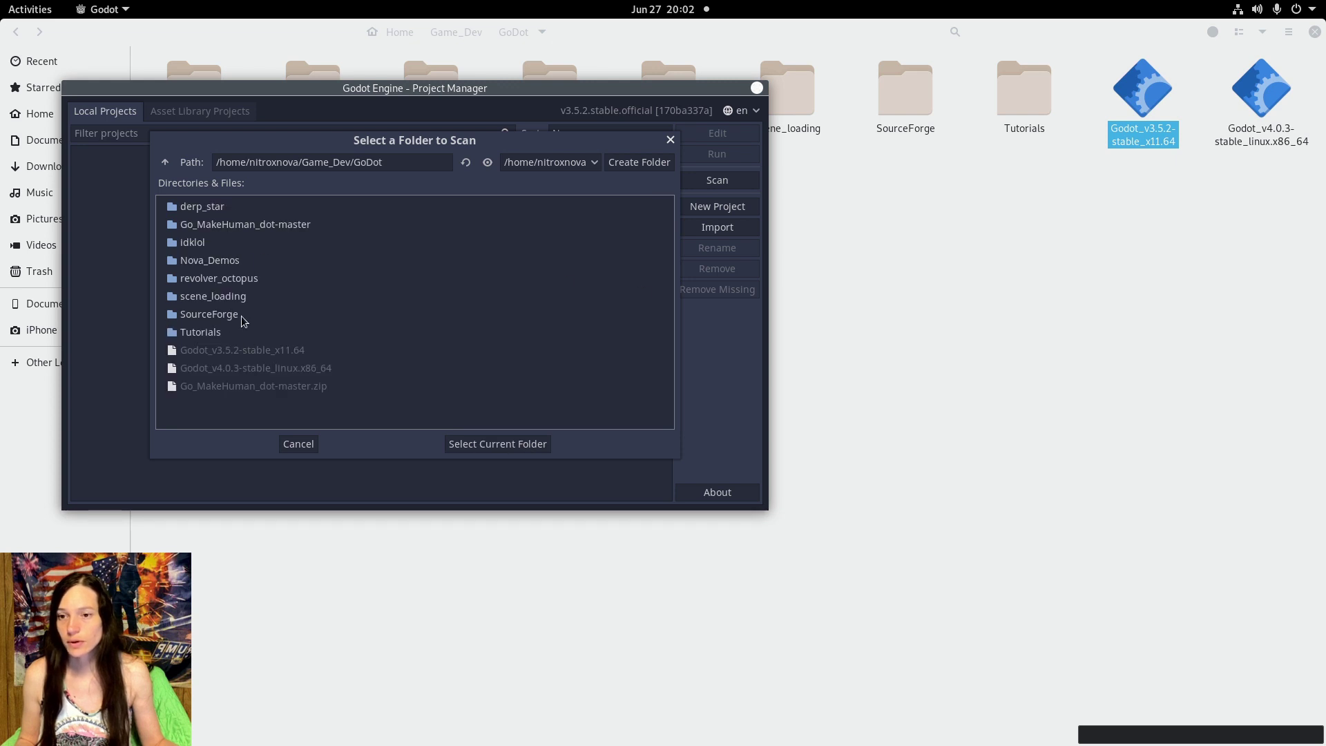
{"action": "left_click", "coordinate": [231, 225]}
{"action": "left_click", "coordinate": [477, 444]}
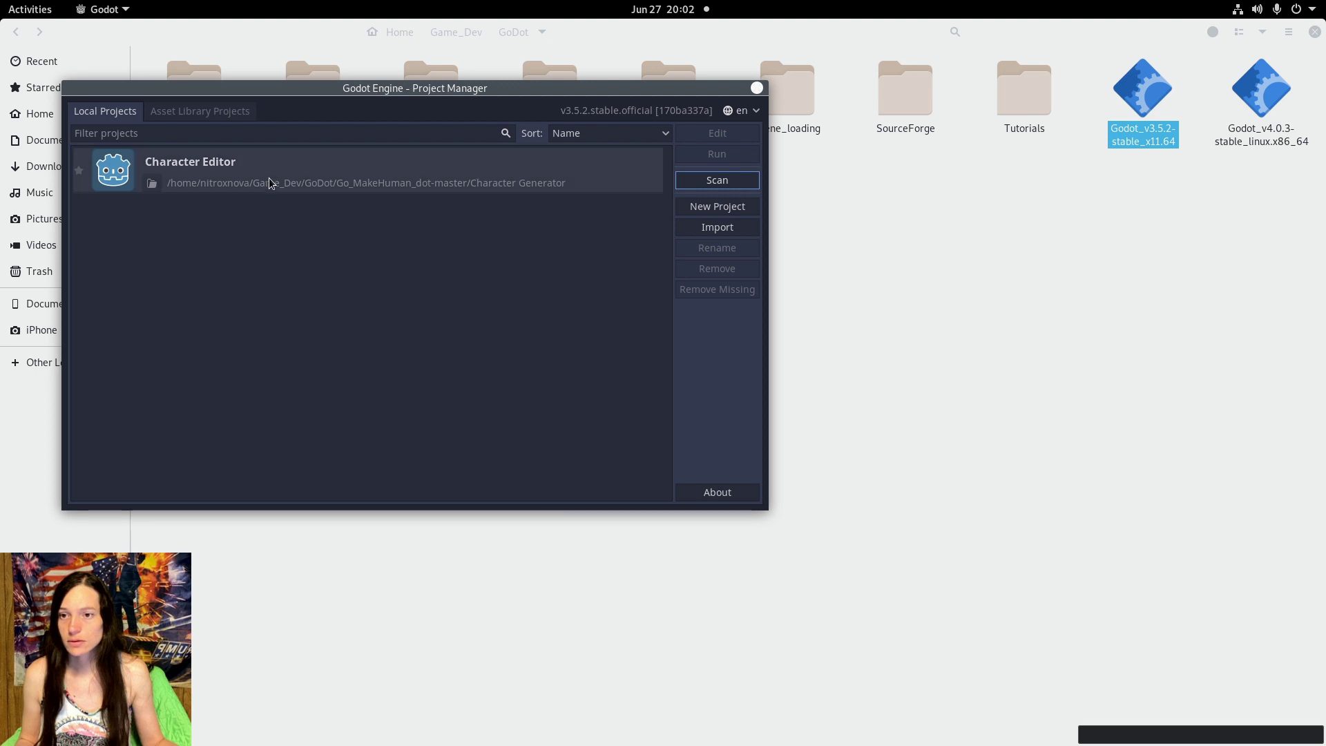
- Open the Character Editor project, run it with Play and zoom in on the bald model
{"action": "double_click", "coordinate": [269, 181]}
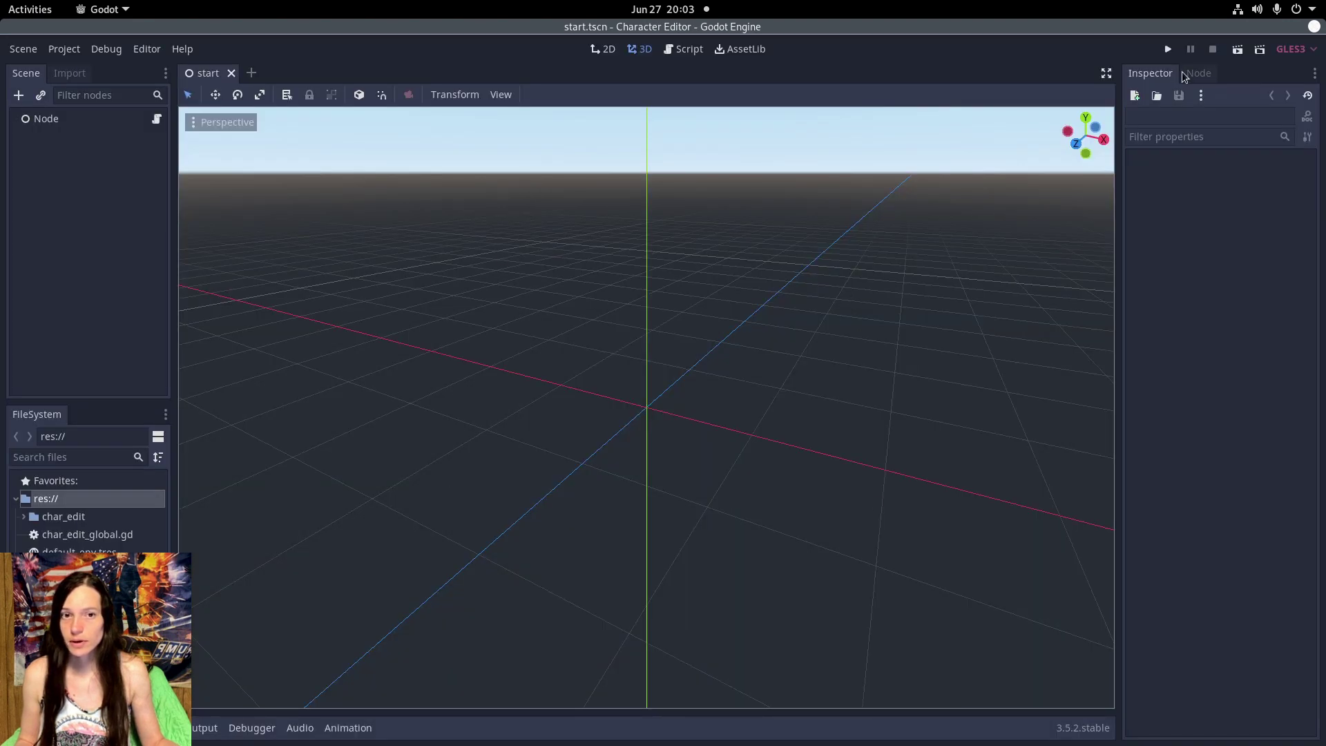
{"action": "left_click", "coordinate": [1171, 48]}
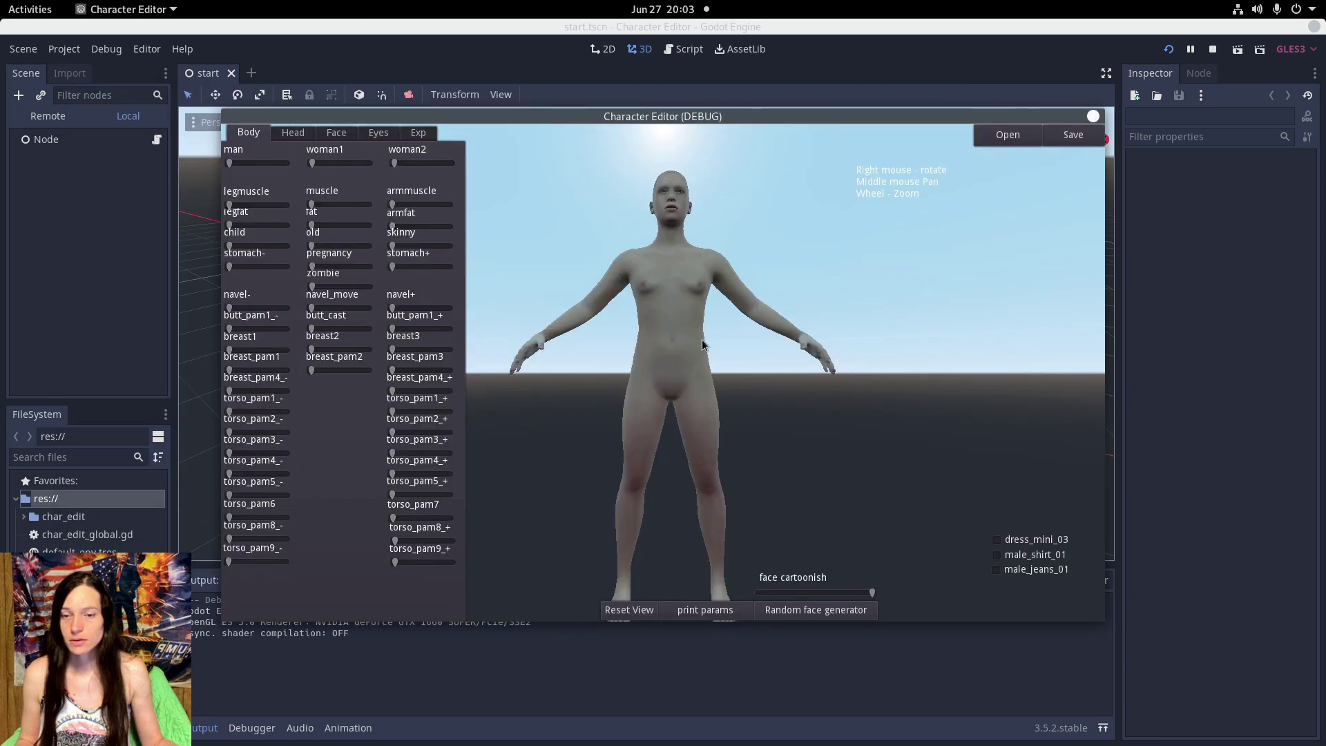
{"action": "scroll", "coordinate": [697, 386], "scroll_direction": "up", "scroll_amount": 5}
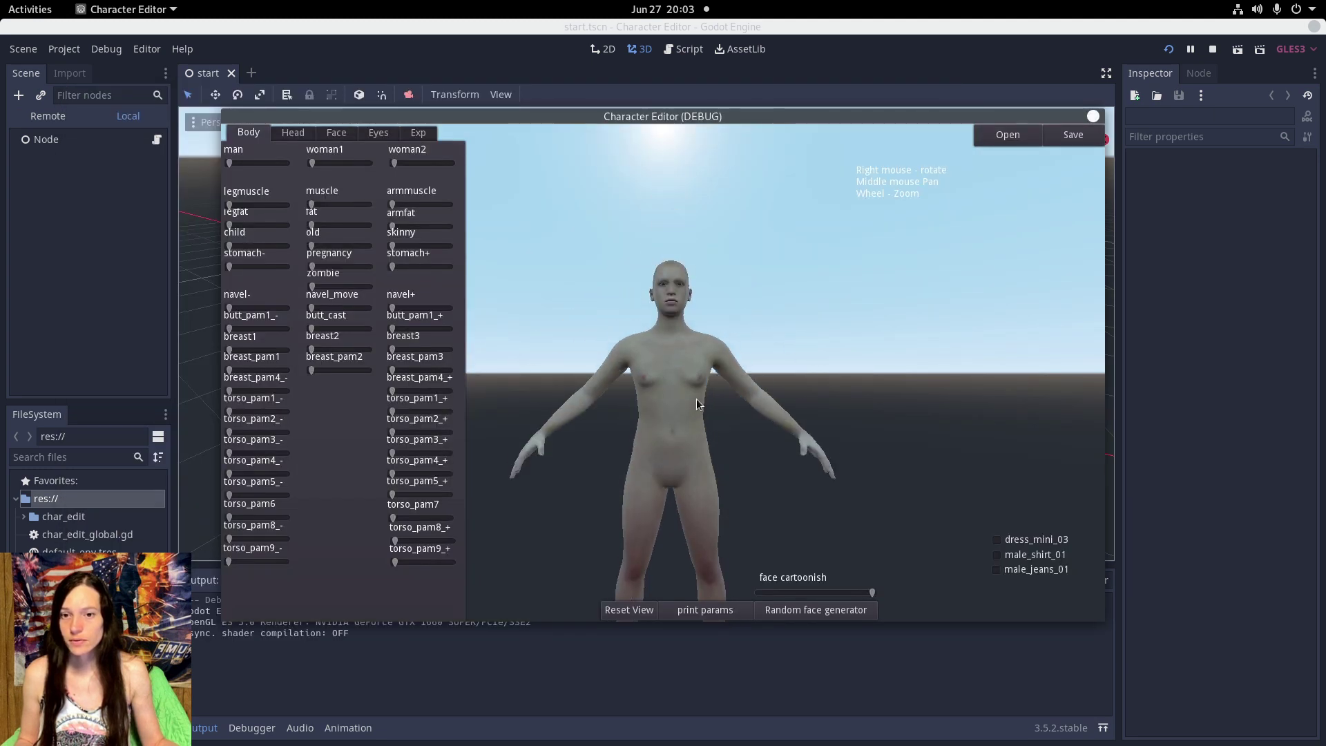
{"action": "scroll", "coordinate": [663, 405], "scroll_direction": "up", "scroll_amount": 2}
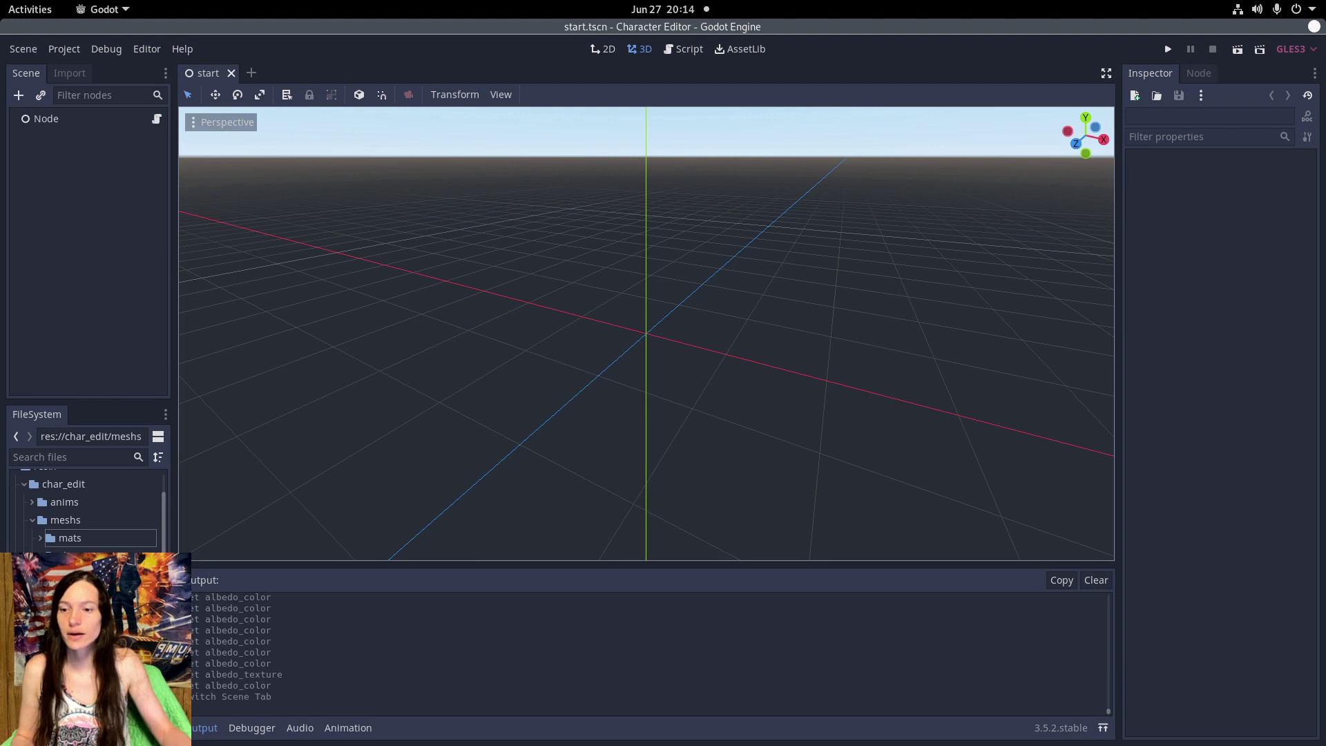
- Open body.tscn, select the body model and expand its material's Albedo settings
{"action": "double_click", "coordinate": [70, 573]}
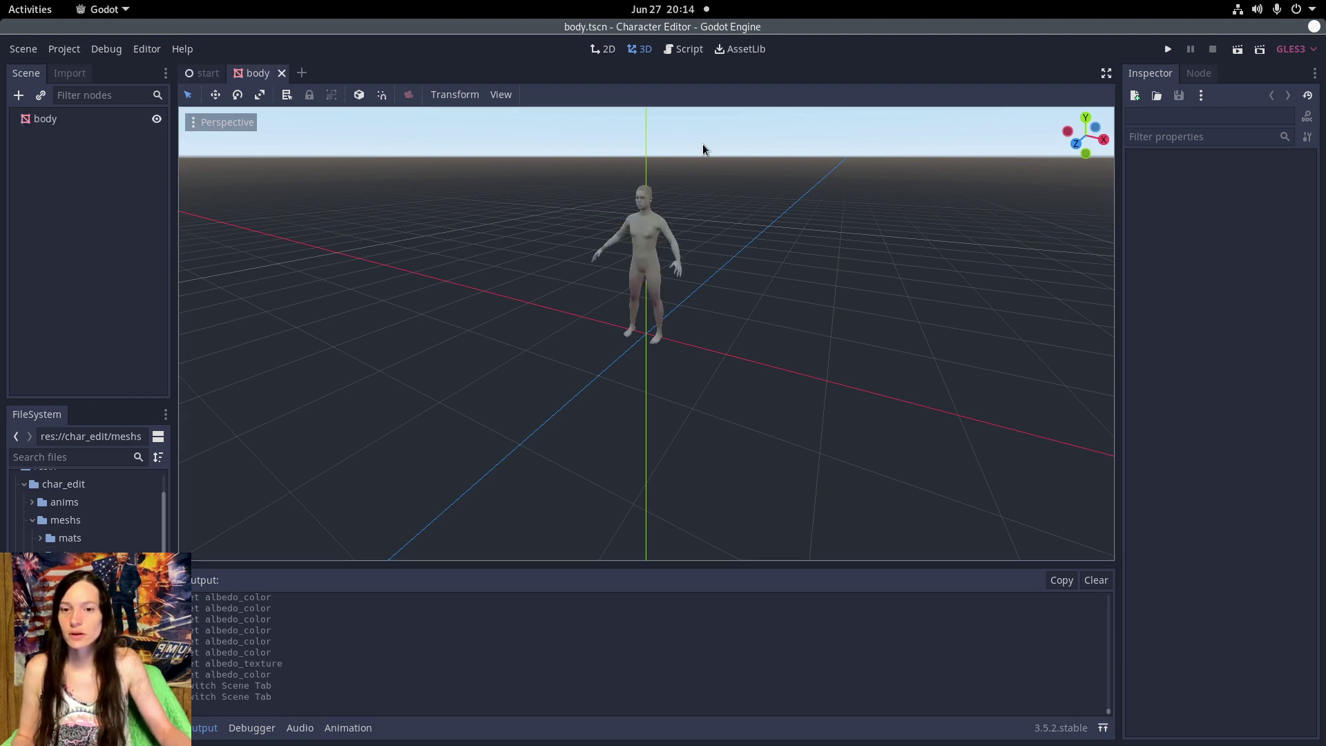
{"action": "middle_click_drag", "start_coordinate": [703, 149], "coordinate": [711, 201]}
{"action": "scroll", "coordinate": [697, 179], "scroll_direction": "up", "scroll_amount": 2}
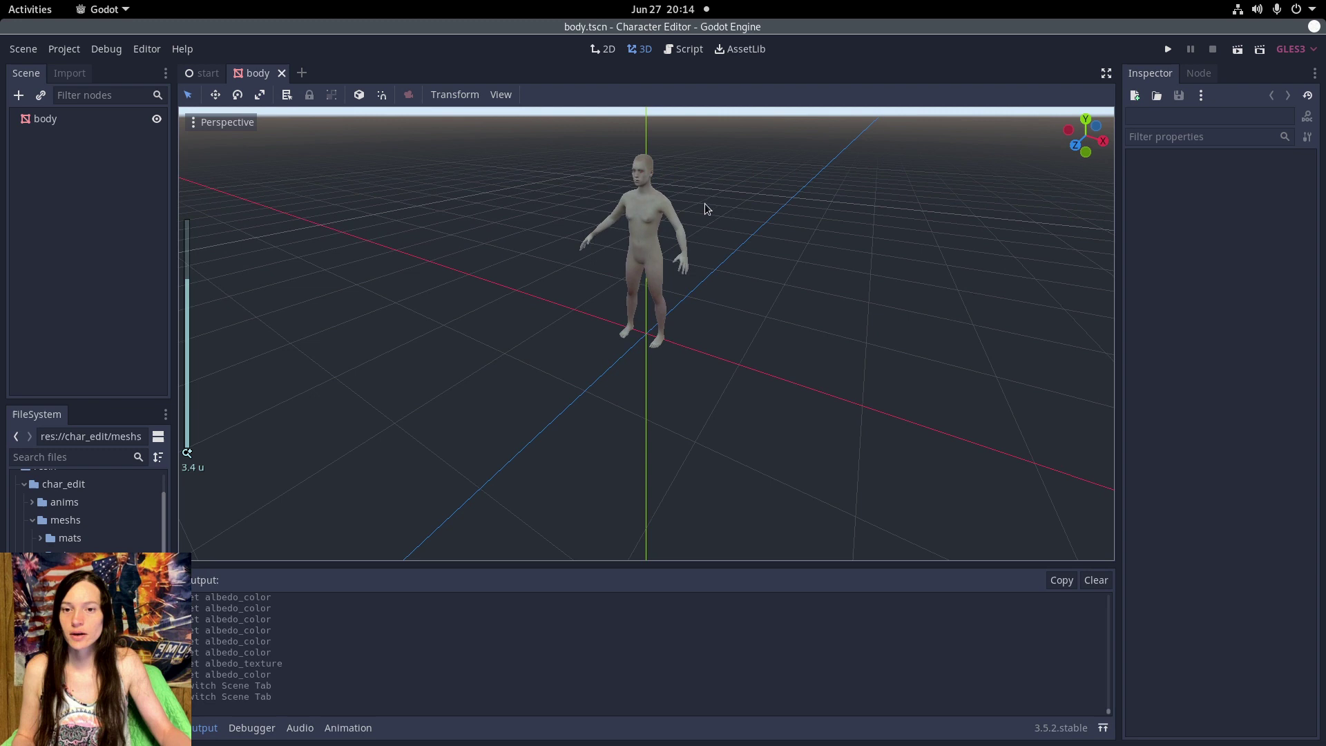
{"action": "scroll", "coordinate": [691, 249], "scroll_direction": "up", "scroll_amount": 8}
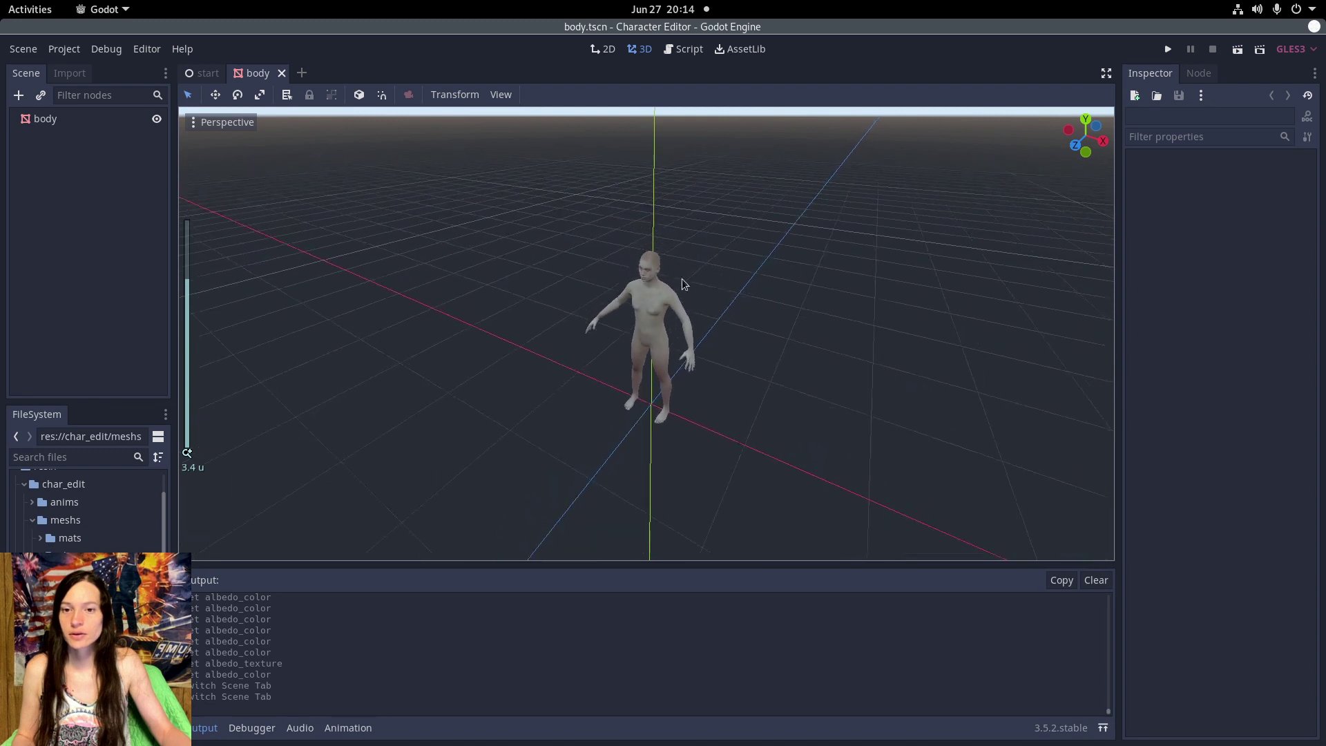
{"action": "left_click", "coordinate": [54, 121]}
{"action": "left_click", "coordinate": [1230, 275]}
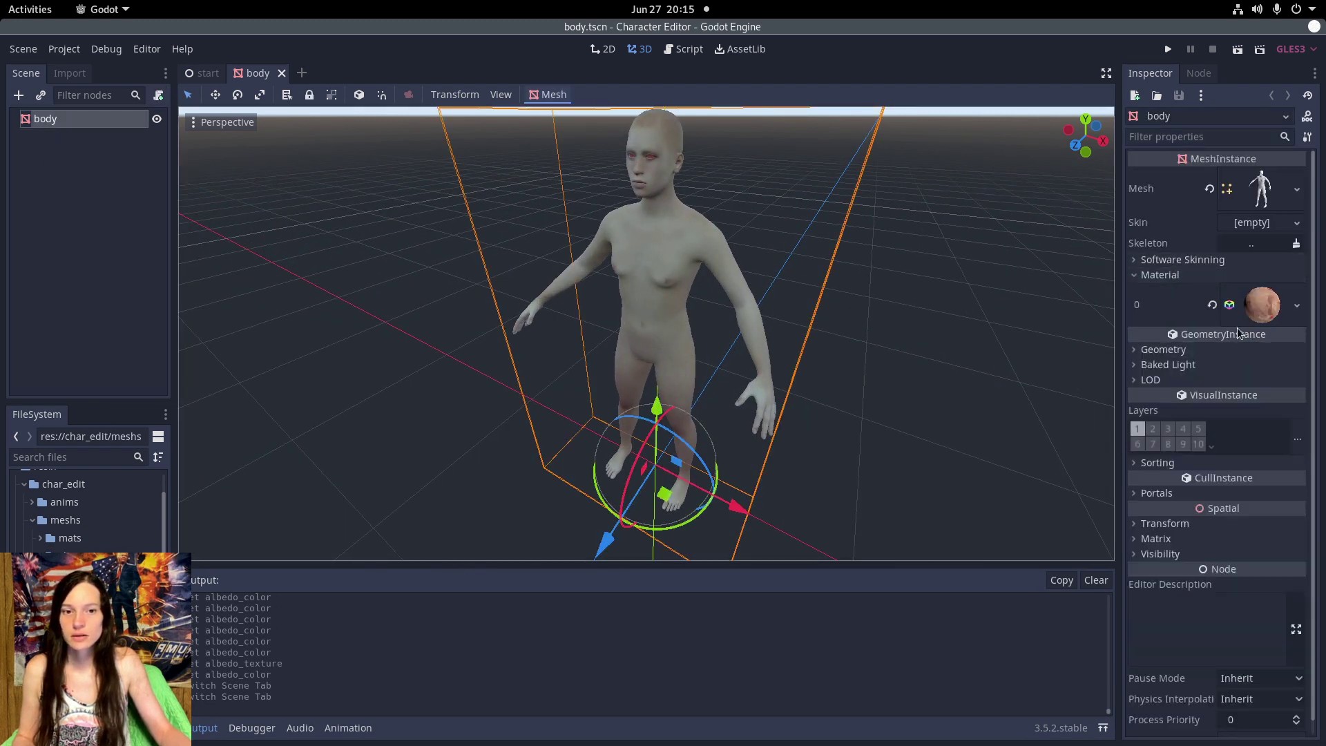
{"action": "left_click", "coordinate": [1262, 305]}
{"action": "left_click", "coordinate": [1185, 546]}
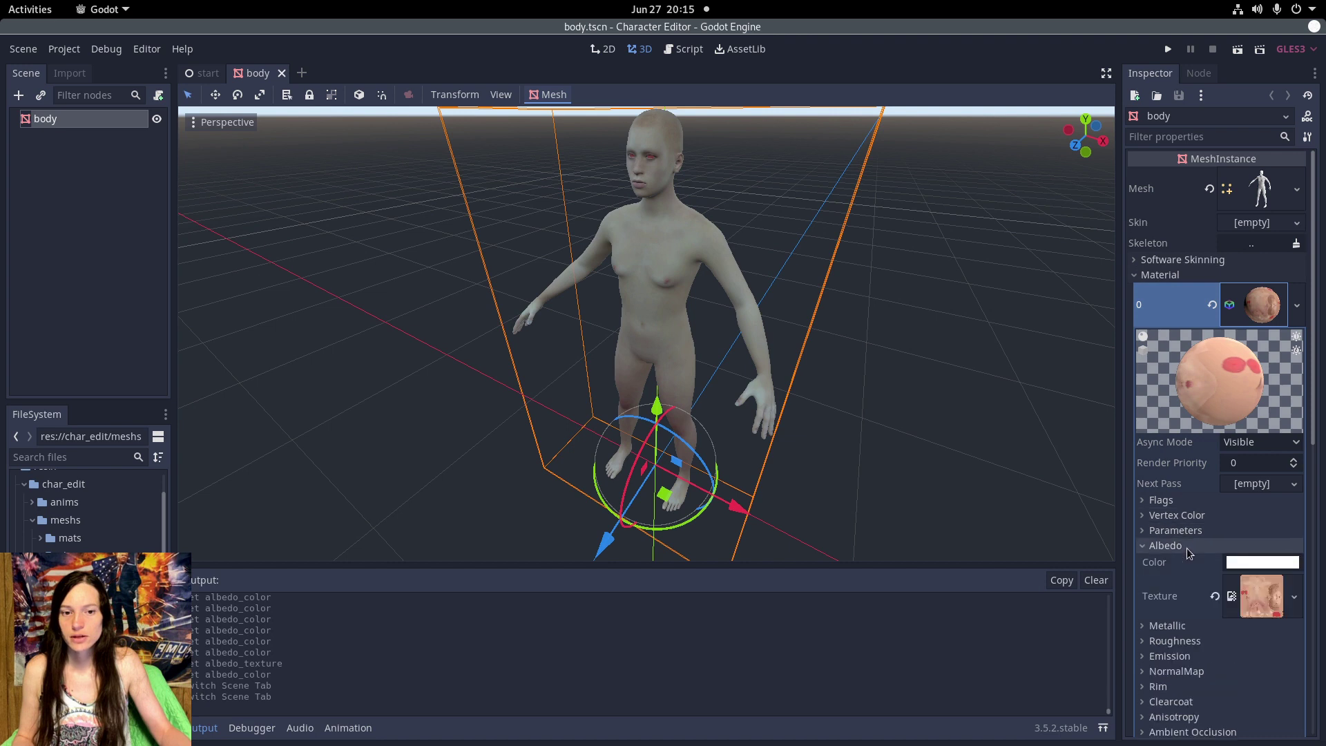
- Try purple and teal albedo tints, then revert the colour to white
{"action": "left_click", "coordinate": [1260, 563]}
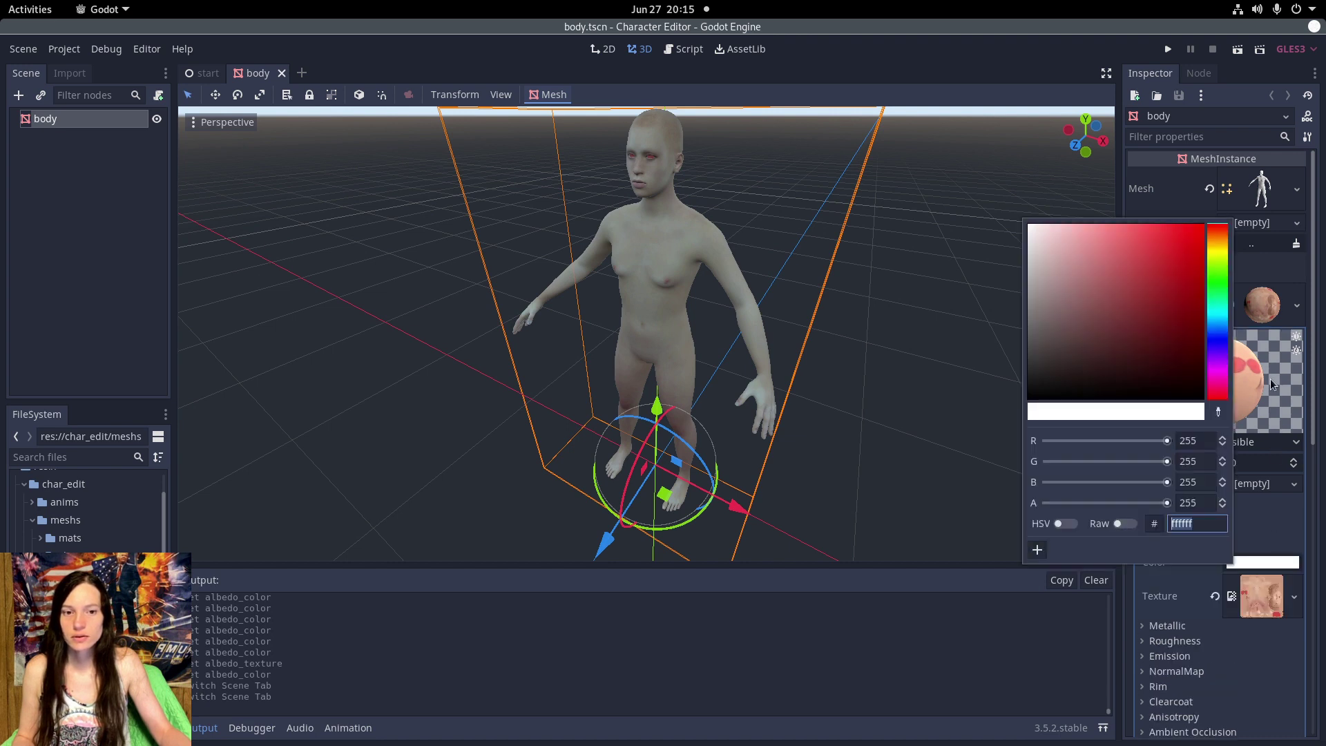
{"action": "left_click", "coordinate": [1216, 348]}
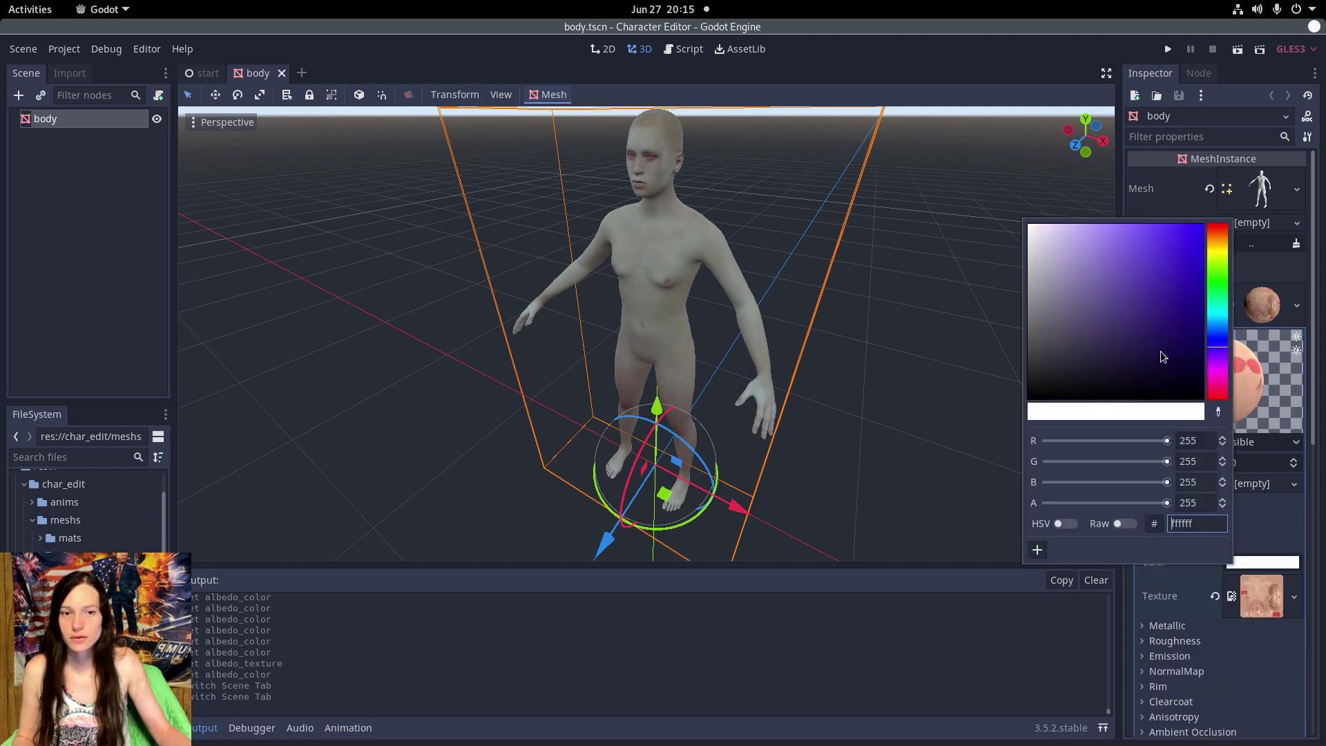
{"action": "left_click_drag", "start_coordinate": [1161, 351], "coordinate": [1201, 220]}
{"action": "left_click_drag", "start_coordinate": [1218, 323], "coordinate": [1186, 215]}
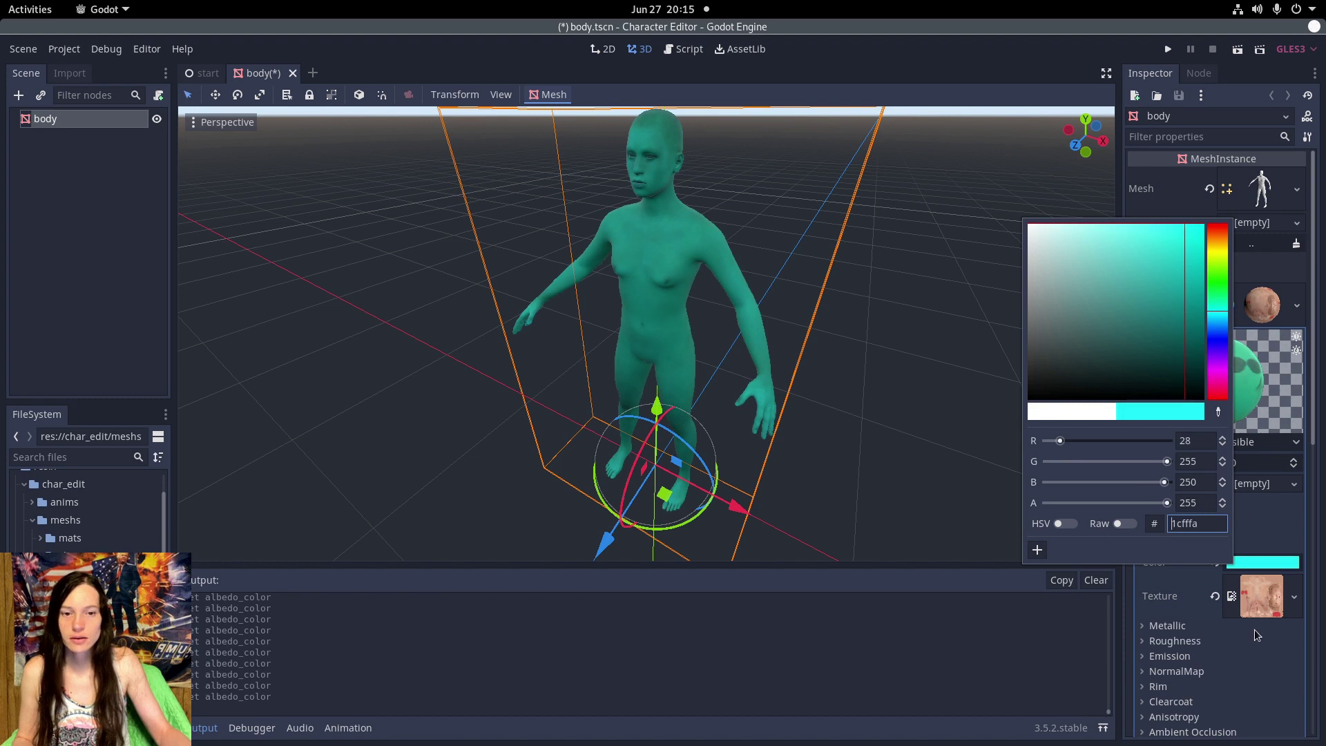
{"action": "left_click", "coordinate": [1218, 565]}
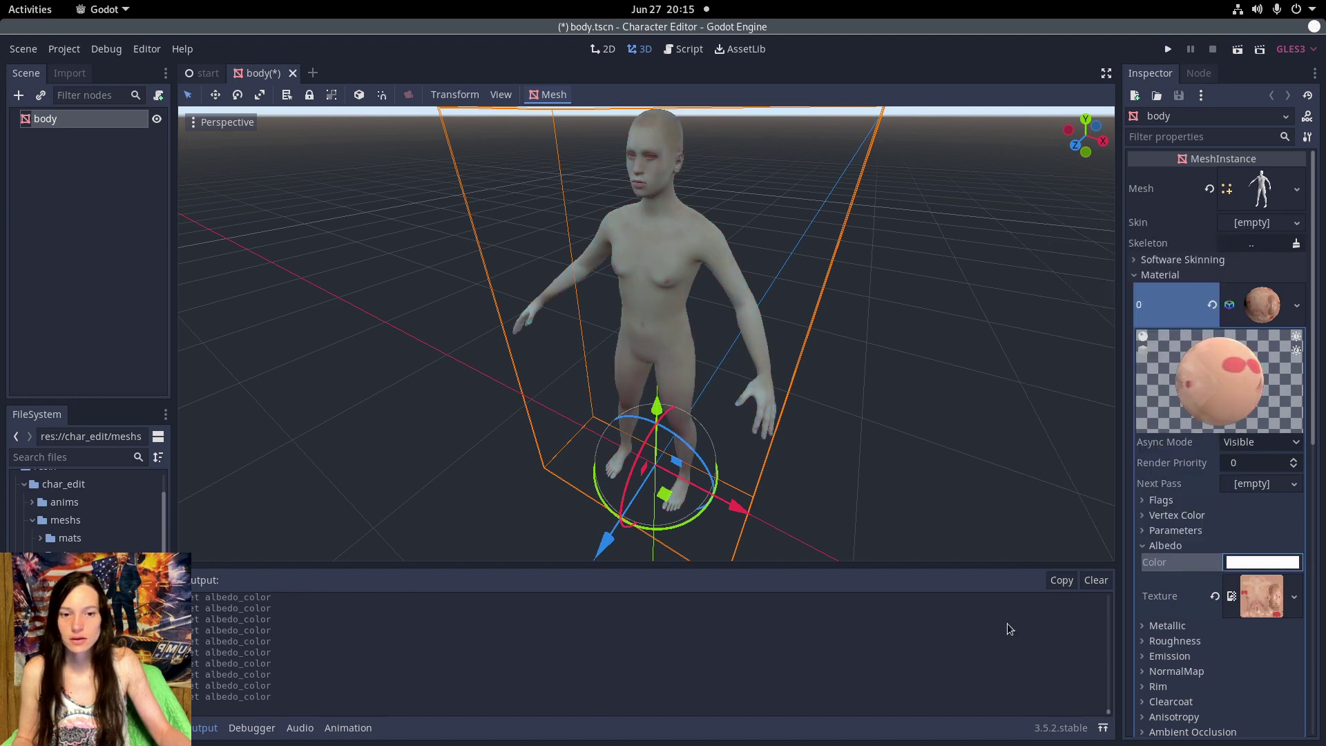
- Apply mermaid01.png from the mats folder as the Albedo texture and orbit to inspect the blue body
{"action": "left_click", "coordinate": [33, 543]}
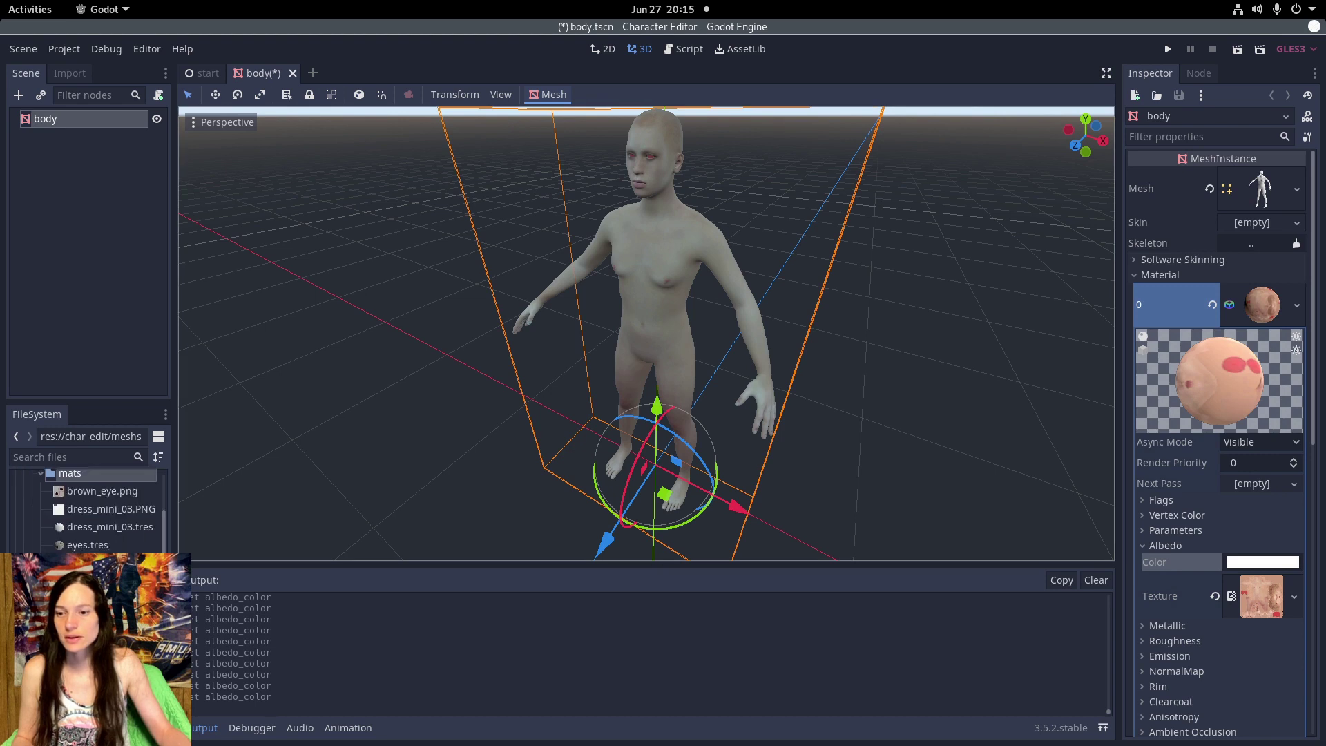
{"action": "left_click_drag", "start_coordinate": [96, 562], "coordinate": [1263, 598]}
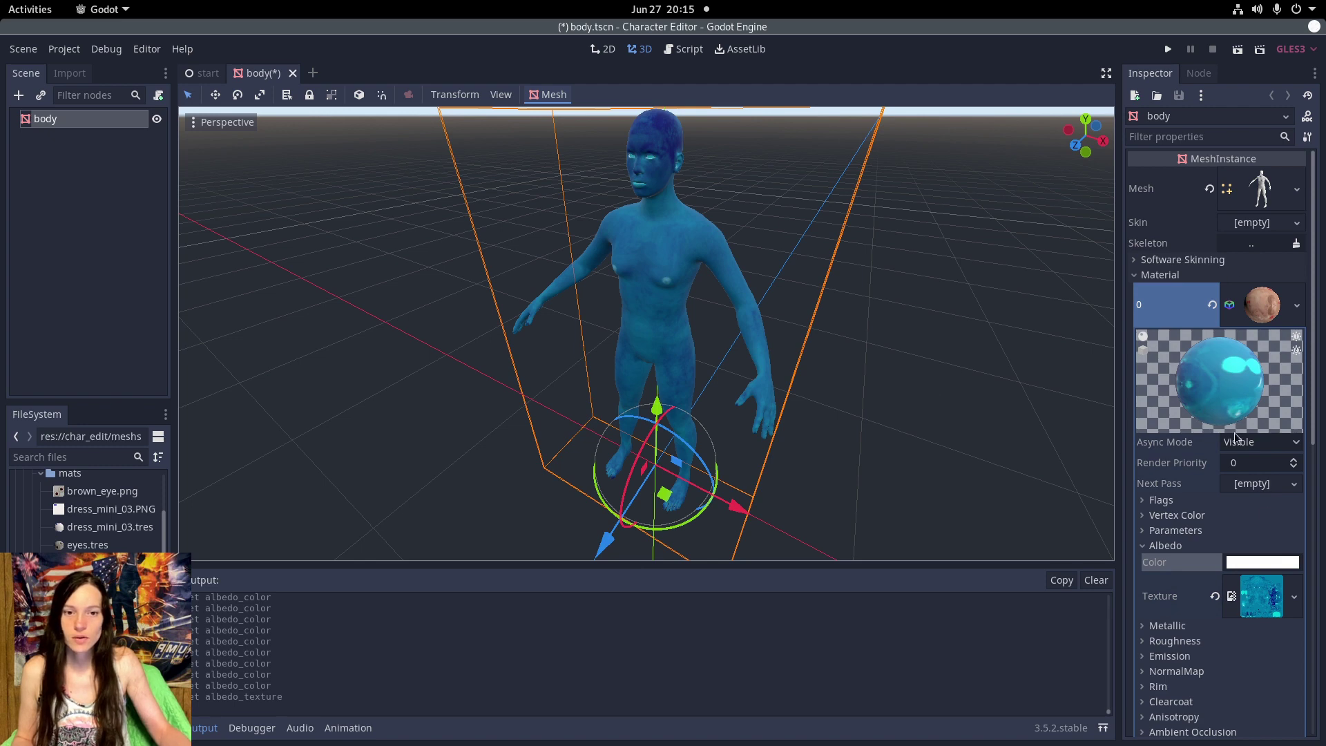
{"action": "middle_click_drag", "start_coordinate": [696, 169], "coordinate": [764, 226]}
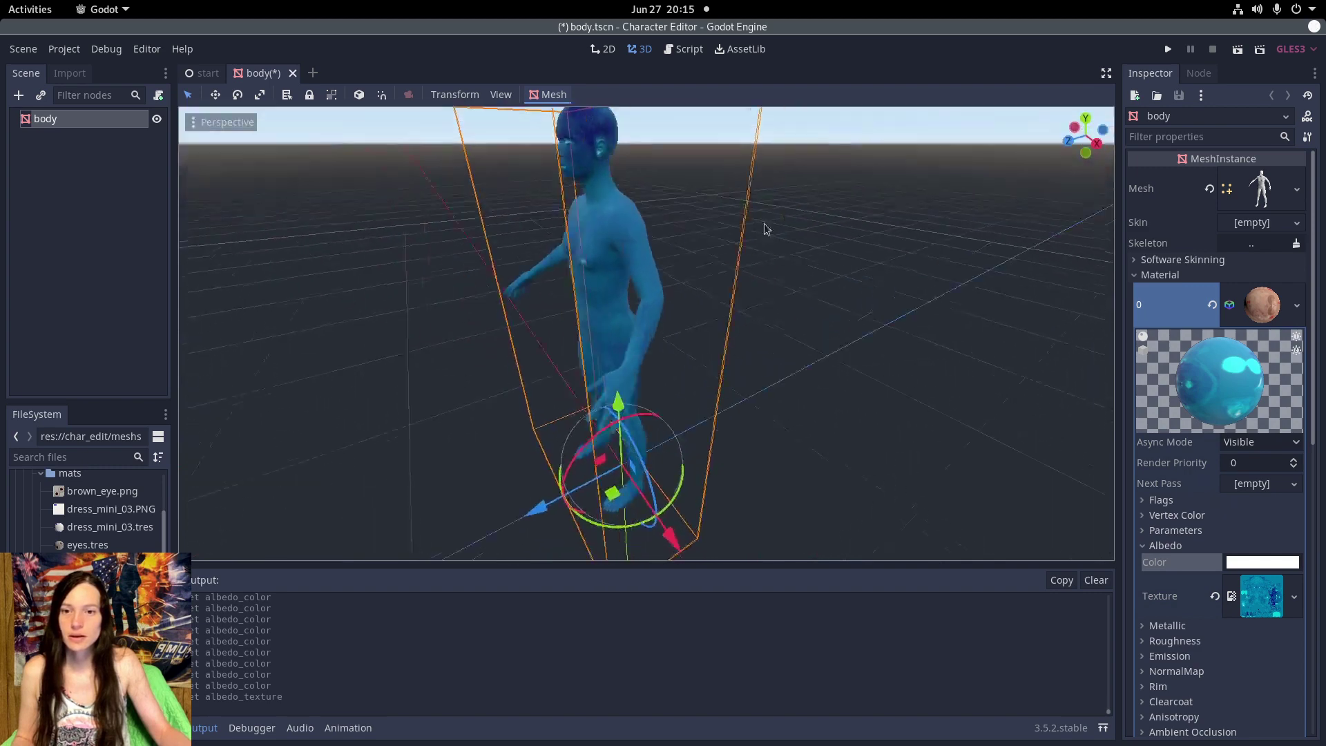
{"action": "scroll", "coordinate": [629, 242], "scroll_direction": "down", "scroll_amount": 3}
{"action": "scroll", "coordinate": [783, 332], "scroll_direction": "up", "scroll_amount": 2}
{"action": "middle_click_drag", "start_coordinate": [783, 332], "coordinate": [864, 366]}
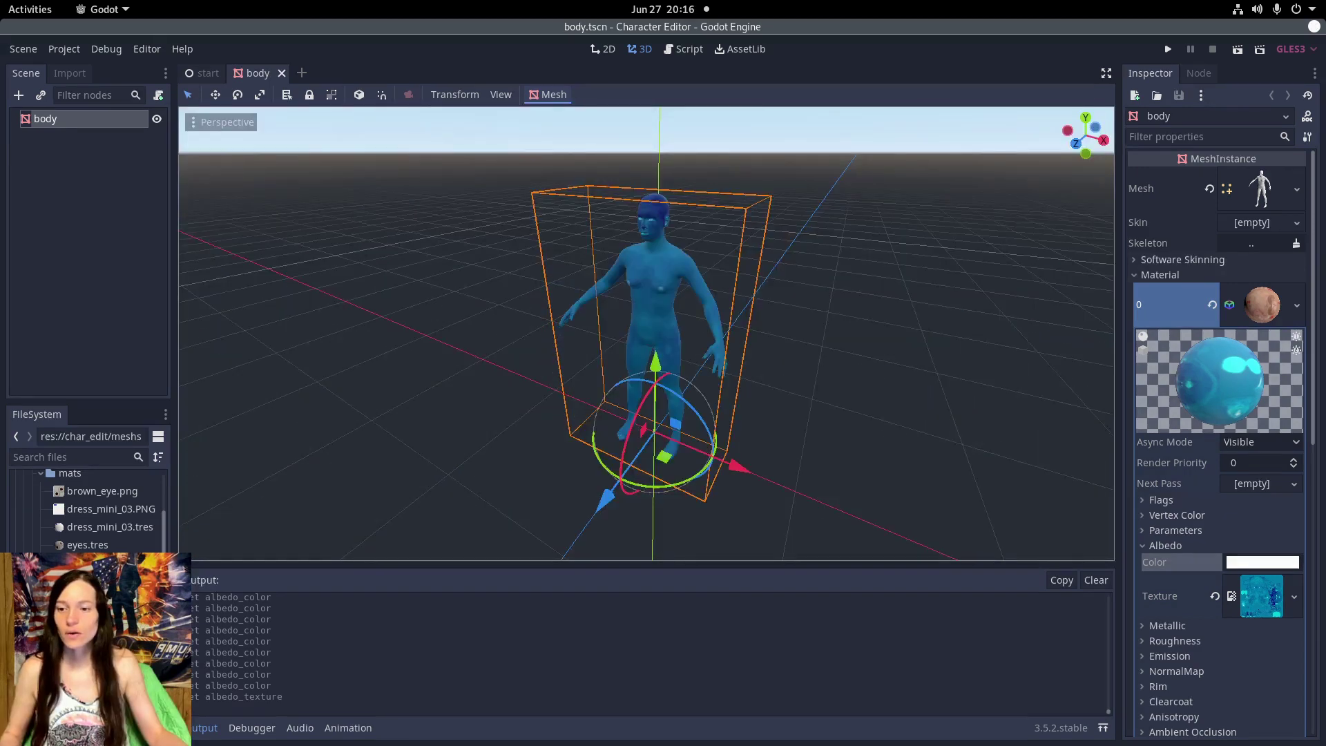
{"action": "scroll", "coordinate": [87, 511], "scroll_direction": "down", "scroll_amount": 5}
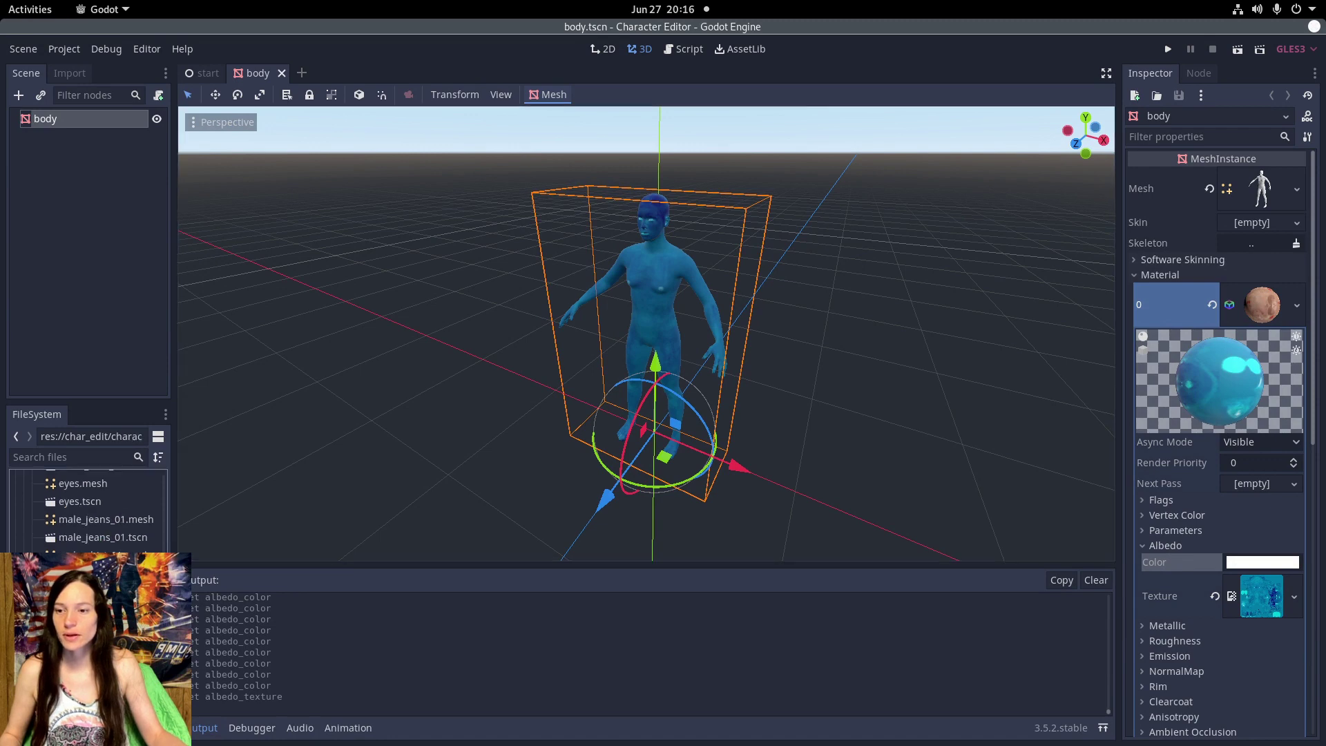
- Inspect the character's skeleton, collision shape and AnimationPlayer, then instance body.tscn under the character node
{"action": "left_click", "coordinate": [58, 119]}
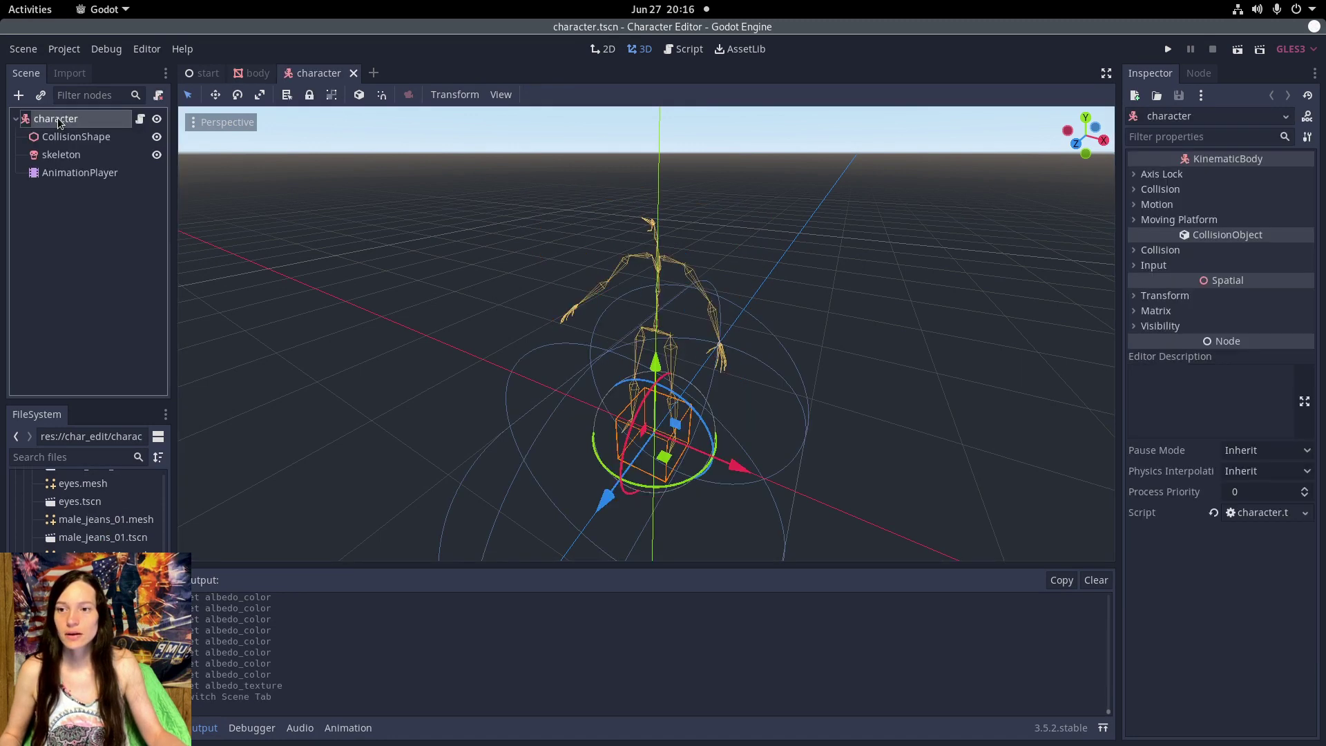
{"action": "middle_click_drag", "start_coordinate": [956, 453], "coordinate": [705, 325]}
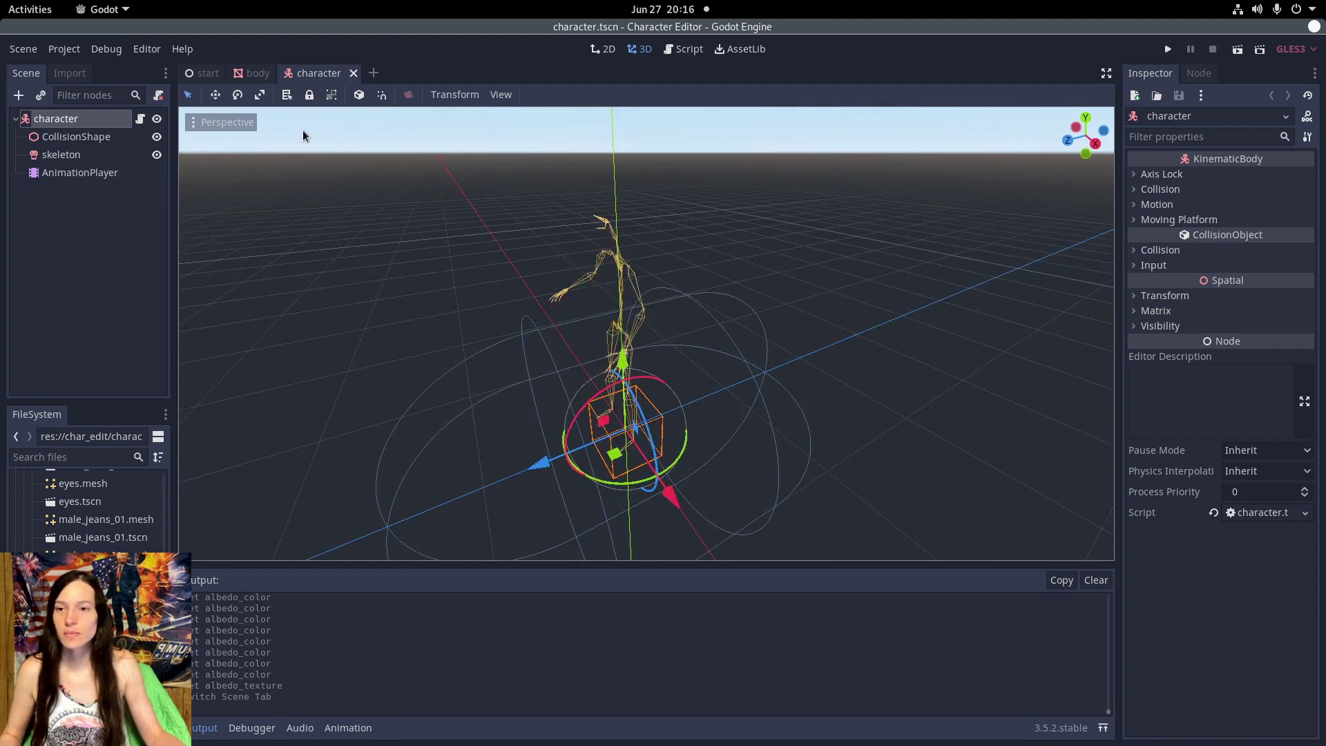
{"action": "middle_click_drag", "start_coordinate": [650, 395], "coordinate": [841, 379]}
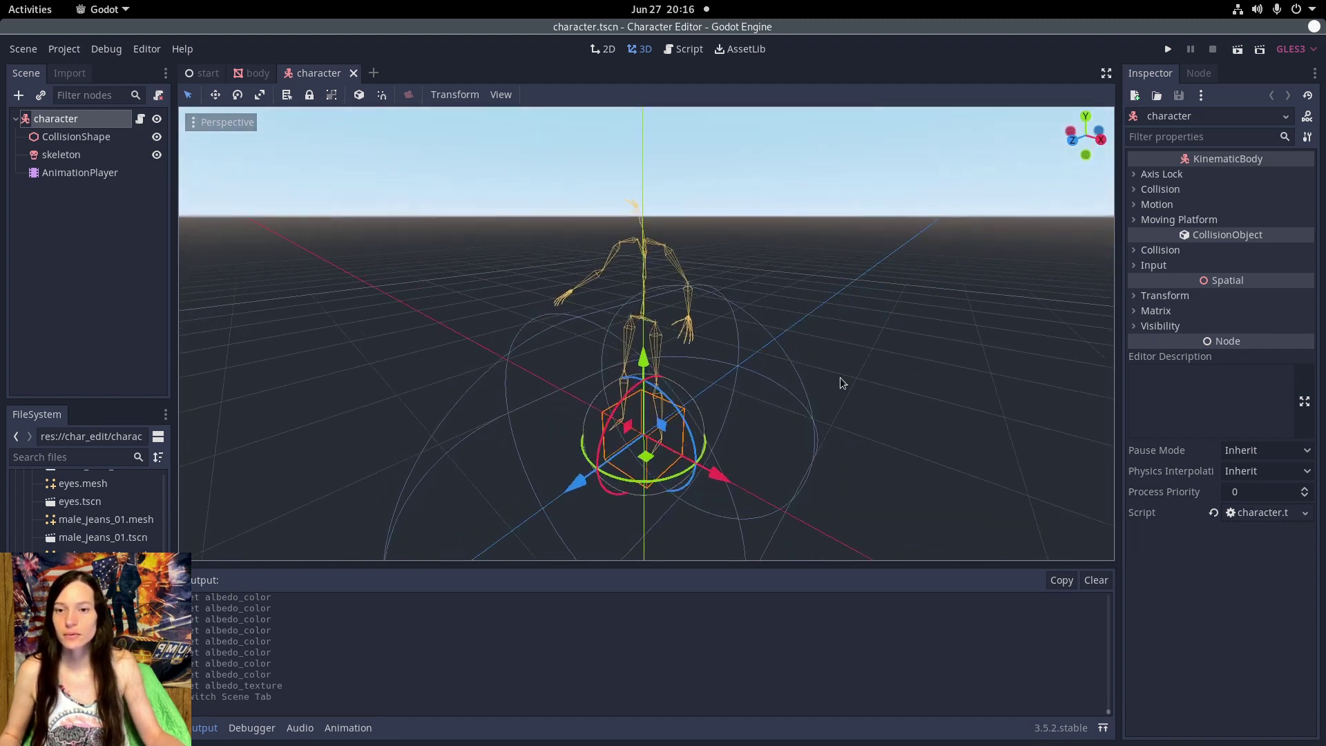
{"action": "left_click", "coordinate": [86, 137]}
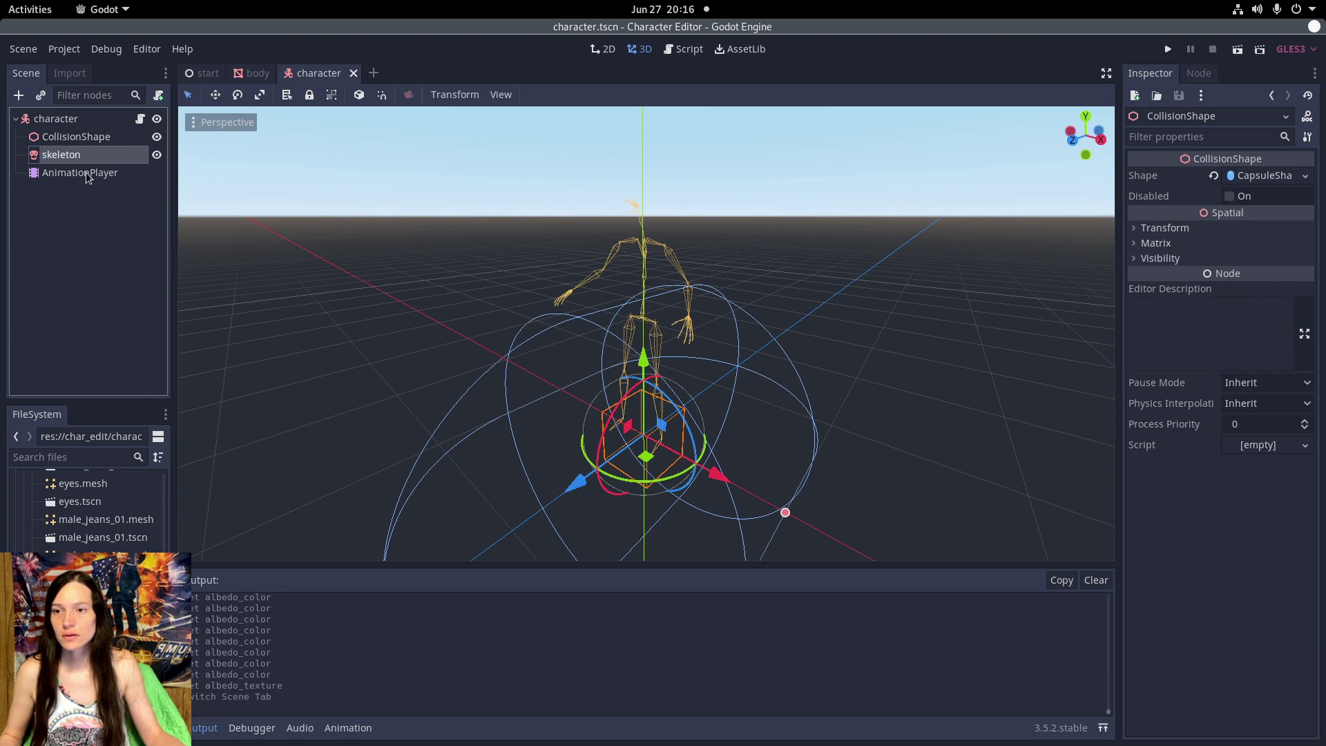
{"action": "left_click", "coordinate": [80, 172]}
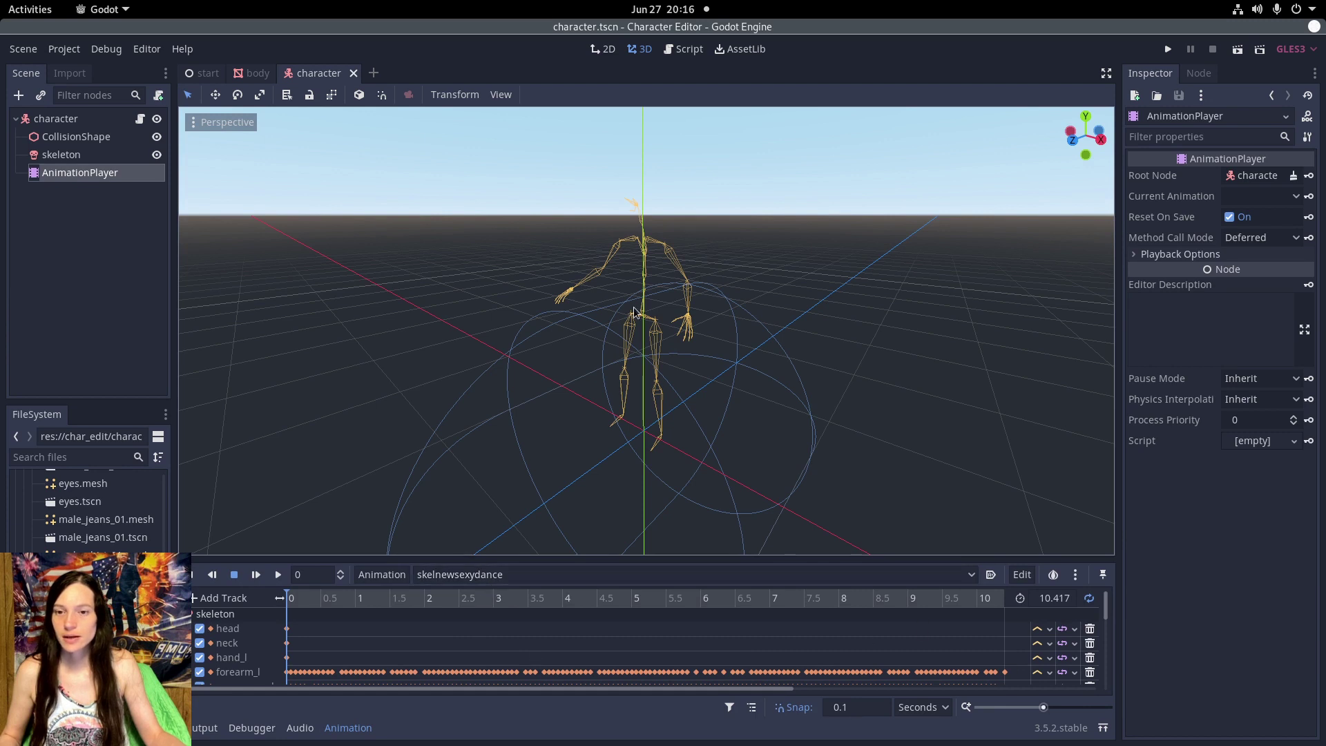
{"action": "scroll", "coordinate": [87, 508], "scroll_direction": "down", "scroll_amount": 5}
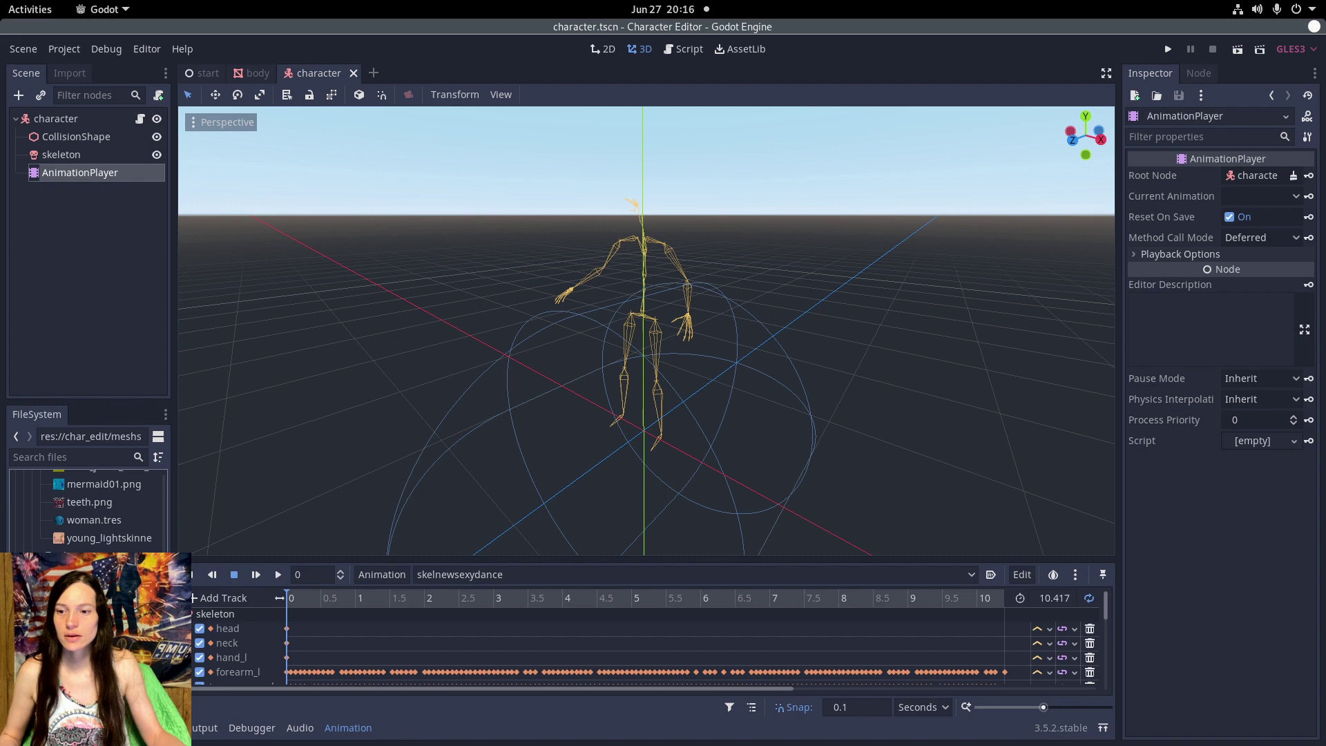
{"action": "left_click_drag", "start_coordinate": [276, 546], "coordinate": [52, 119]}
{"action": "middle_click_drag", "start_coordinate": [788, 343], "coordinate": [691, 373]}
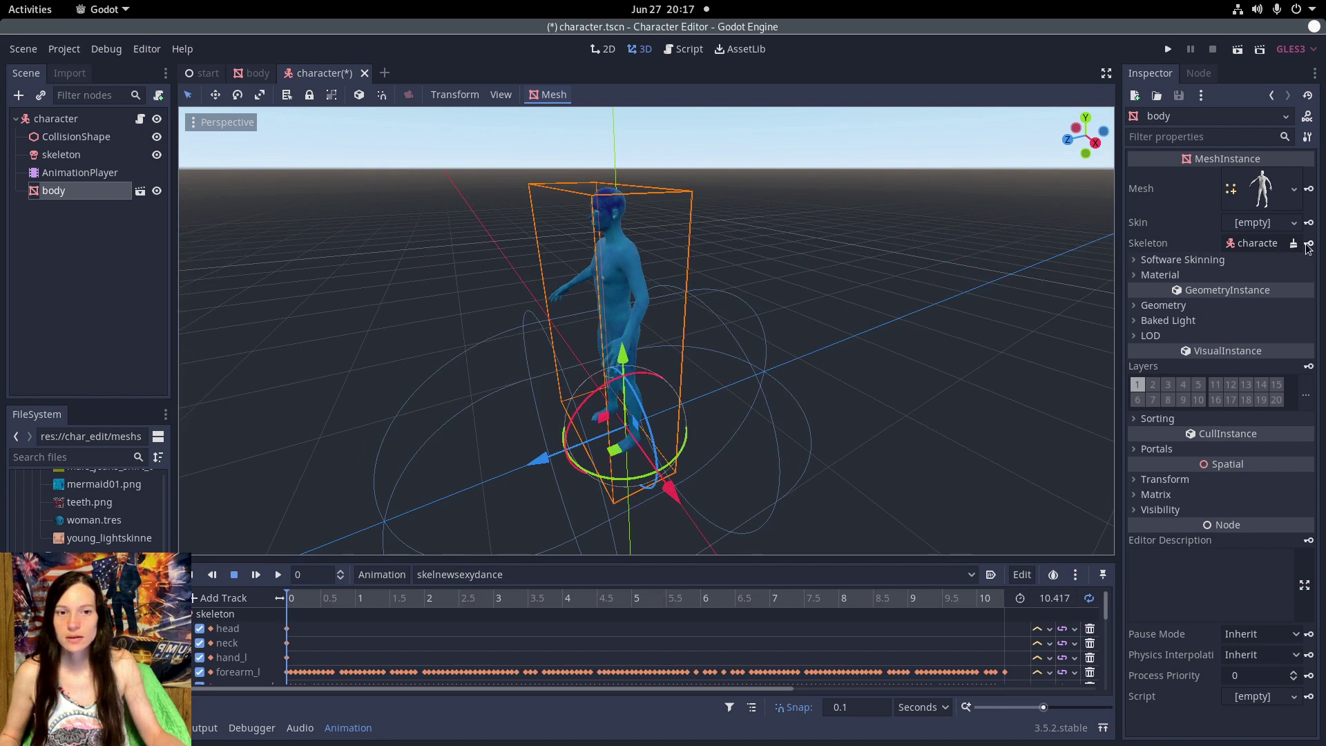
- Set the body's Skeleton property to the skeleton node
{"action": "left_click", "coordinate": [1269, 246]}
{"action": "left_click", "coordinate": [223, 198]}
{"action": "double_click", "coordinate": [223, 198]}
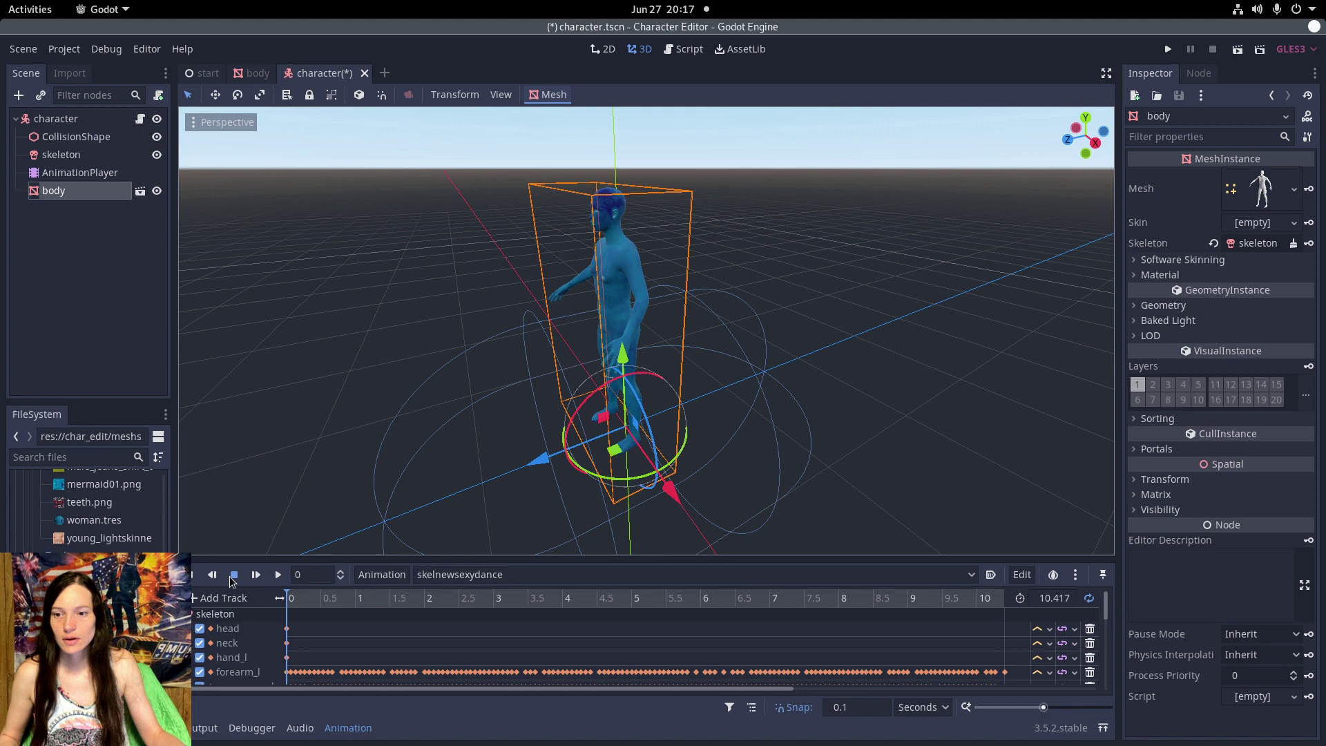
- Play the skelnewsexydance animation and orbit around the dancing blue body
{"action": "left_click", "coordinate": [279, 575]}
{"action": "scroll", "coordinate": [578, 459], "scroll_direction": "down", "scroll_amount": 2}
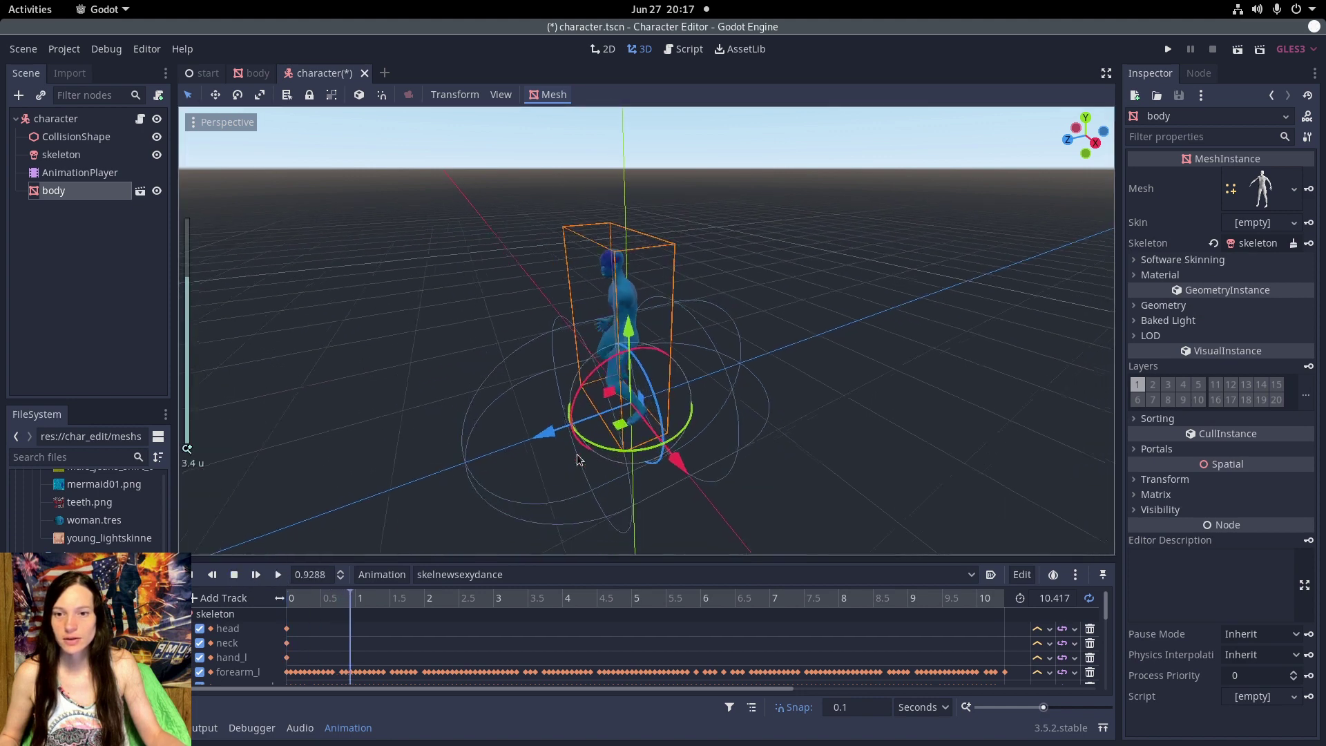
{"action": "middle_click_drag", "start_coordinate": [527, 405], "coordinate": [284, 361]}
{"action": "scroll", "coordinate": [598, 652], "scroll_direction": "down", "scroll_amount": 1}
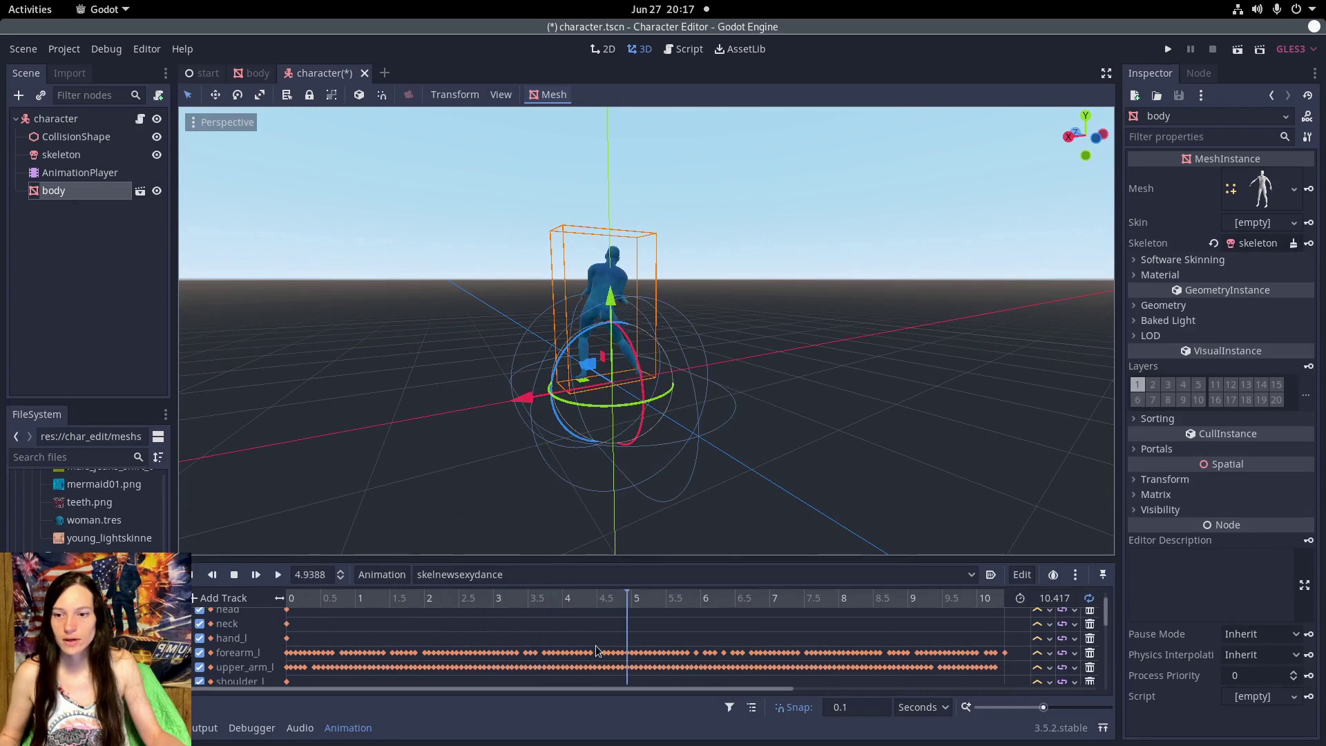
{"action": "scroll", "coordinate": [598, 652], "scroll_direction": "down", "scroll_amount": 3}
{"action": "scroll", "coordinate": [261, 657], "scroll_direction": "down", "scroll_amount": 3}
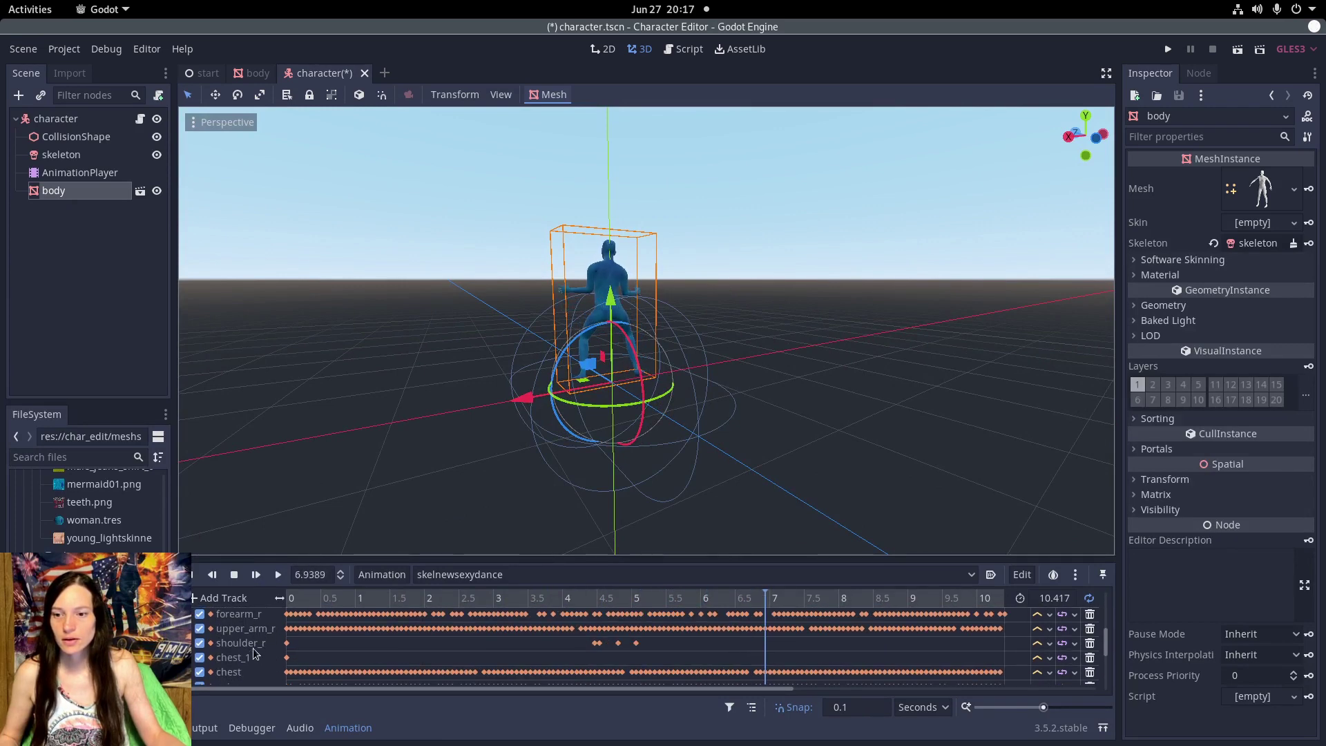
{"action": "scroll", "coordinate": [255, 656], "scroll_direction": "down", "scroll_amount": 2}
{"action": "middle_click_drag", "start_coordinate": [453, 482], "coordinate": [663, 414]}
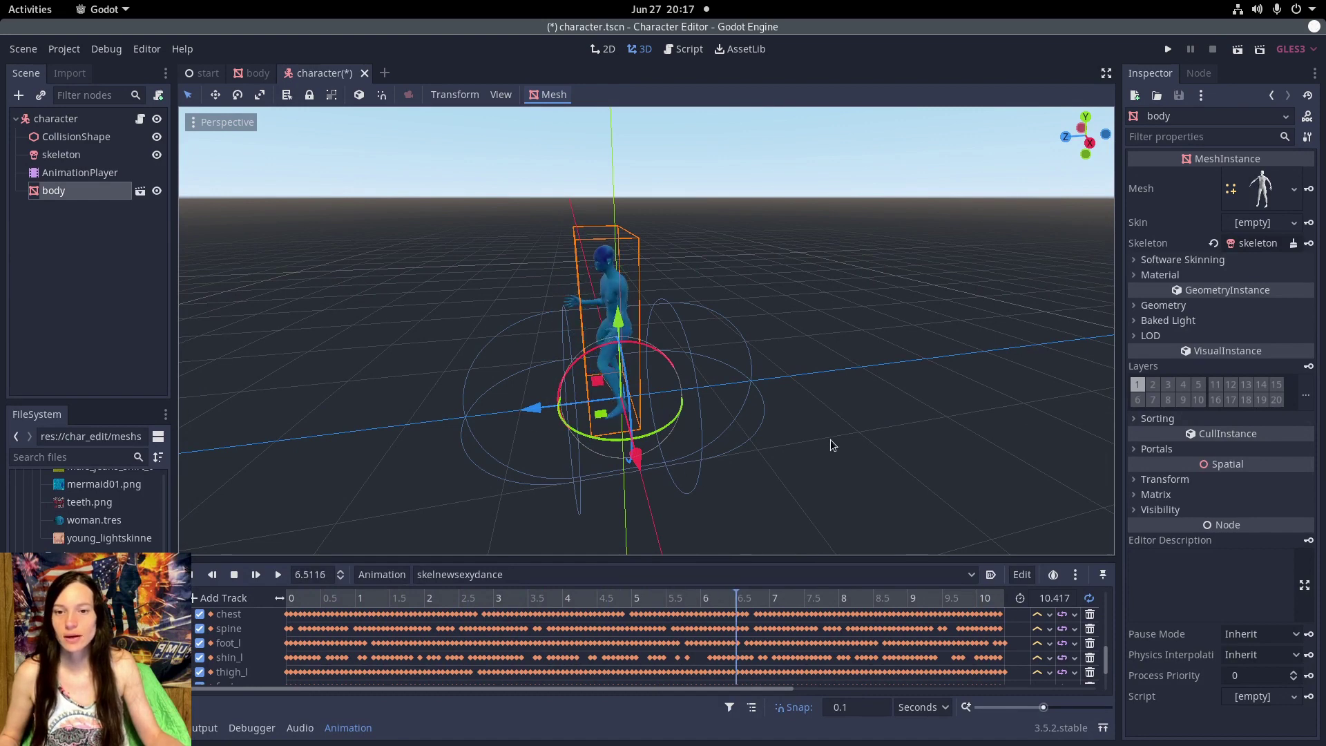
{"action": "middle_click_drag", "start_coordinate": [833, 445], "coordinate": [424, 276]}
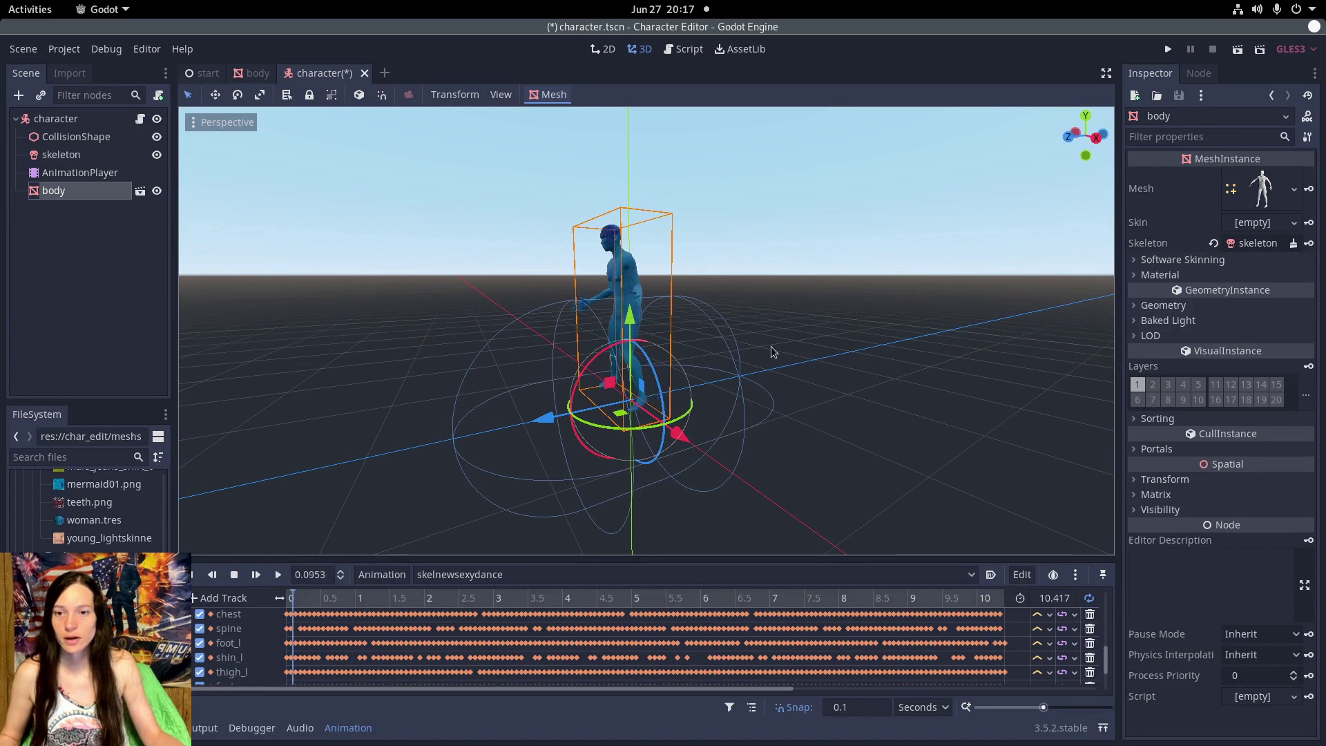
{"action": "middle_click_drag", "start_coordinate": [772, 352], "coordinate": [504, 364]}
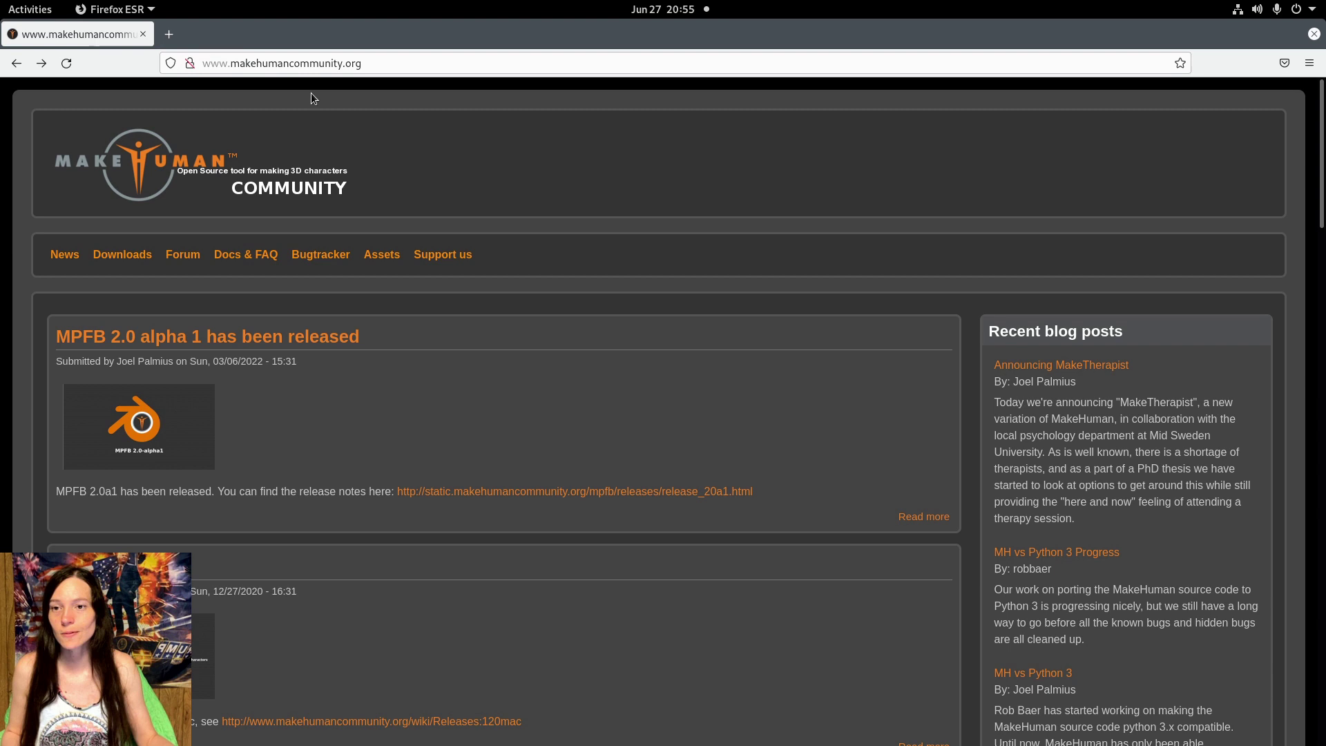
- Go through Downloads and the stable release 1.2.0 page to the makehuman GitHub repository's Code options
{"action": "left_click", "coordinate": [122, 254]}
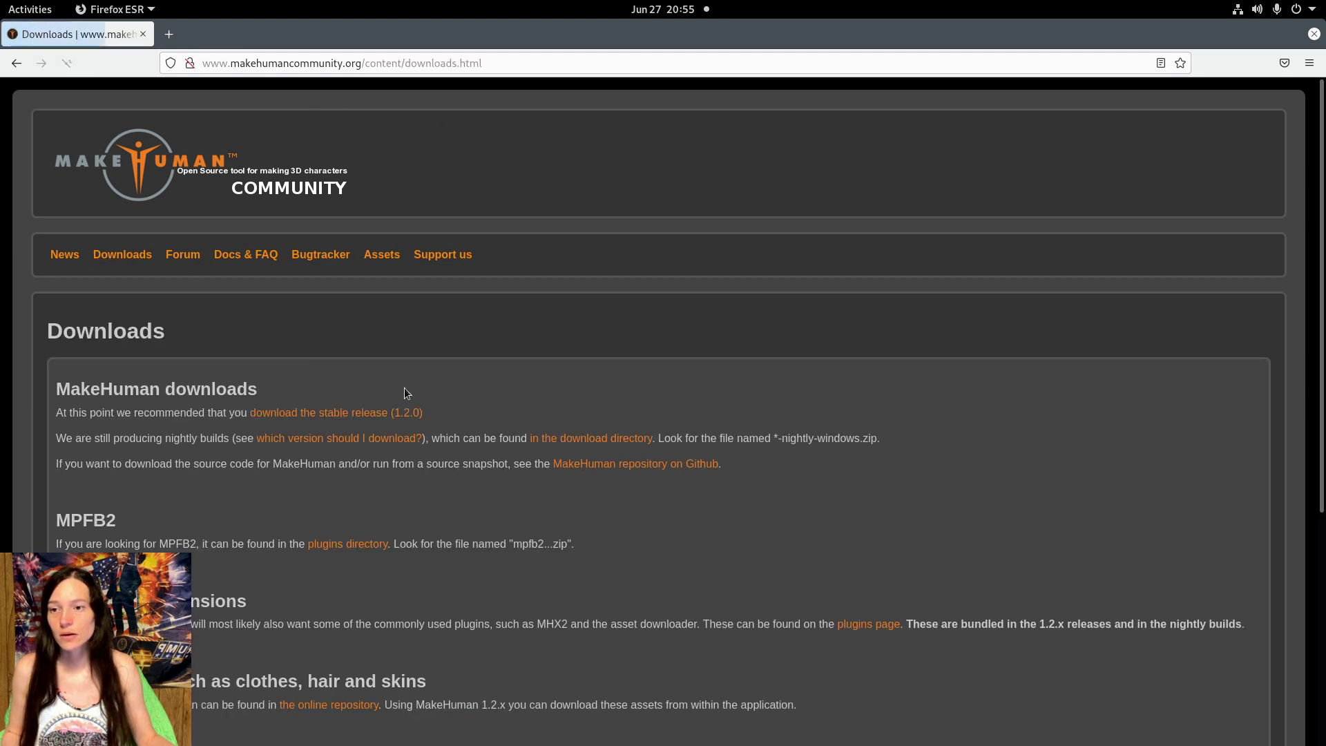
{"action": "scroll", "coordinate": [216, 404], "scroll_direction": "down", "scroll_amount": 2}
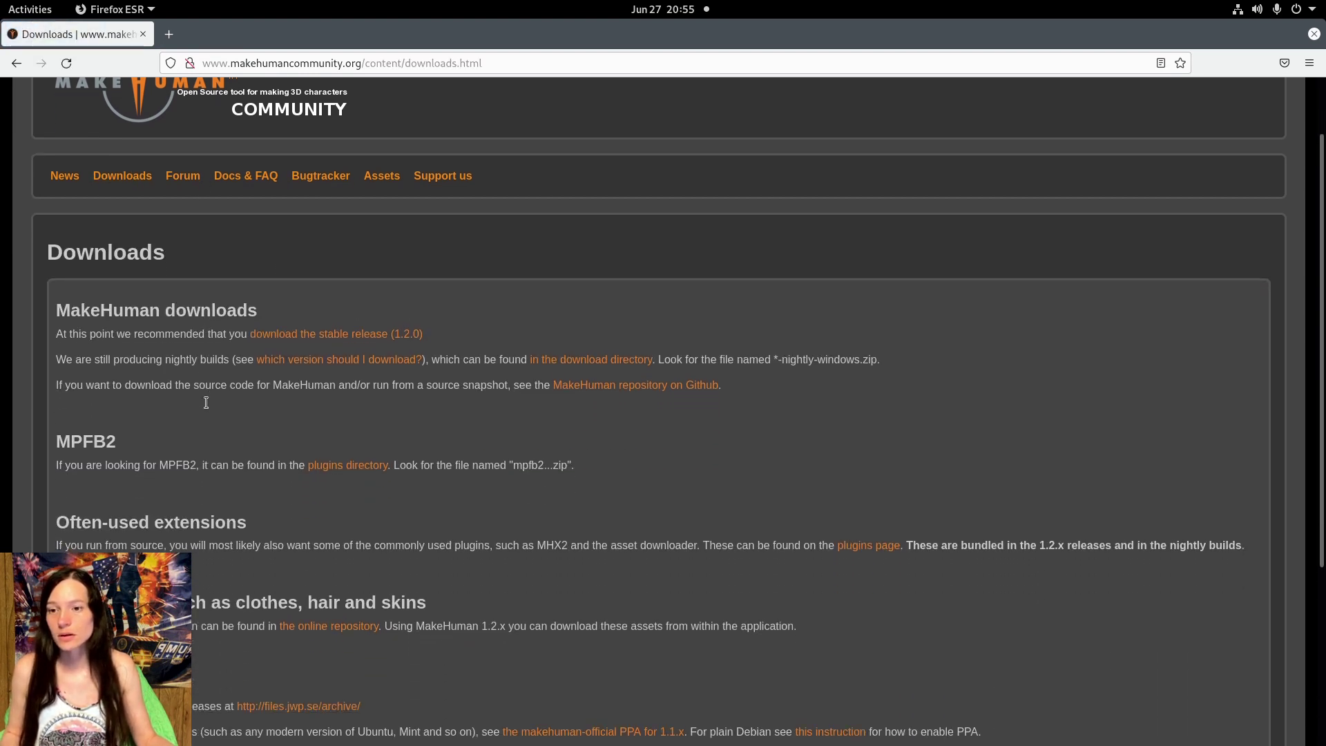
{"action": "left_click", "coordinate": [309, 335]}
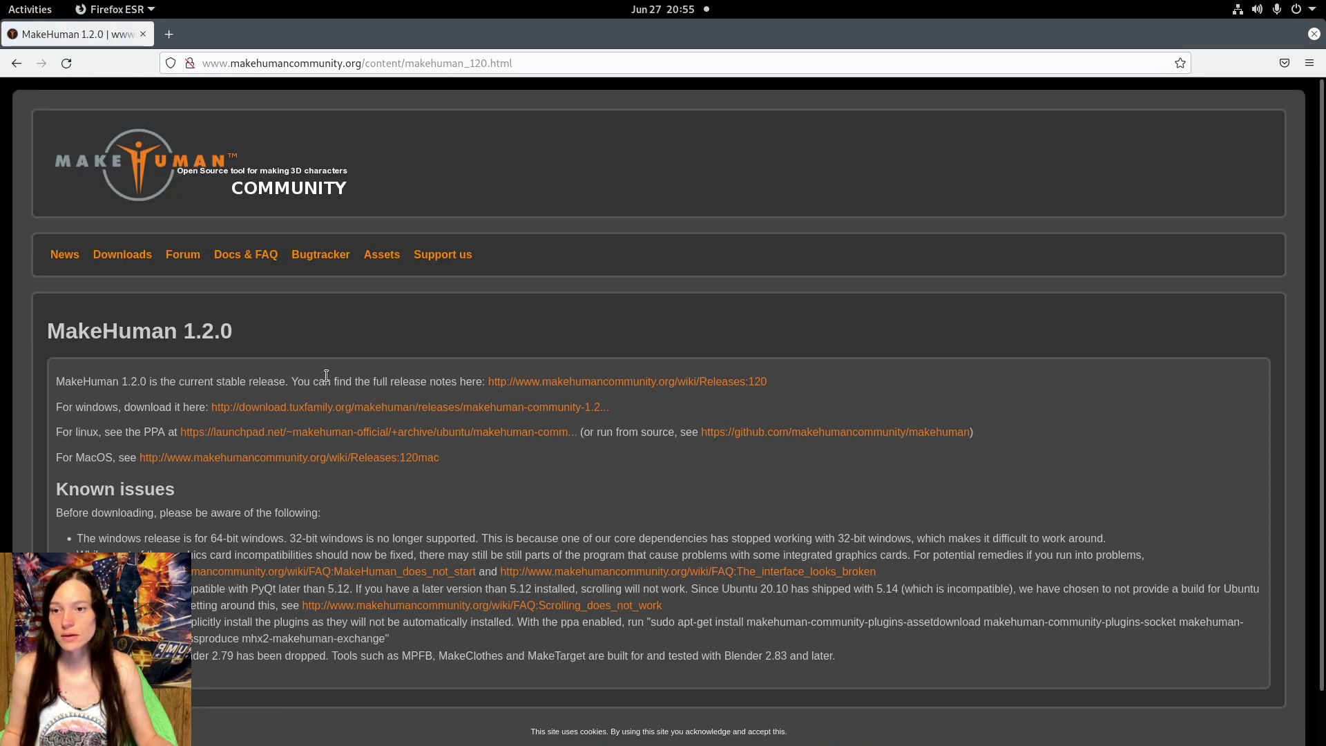
{"action": "scroll", "coordinate": [326, 375], "scroll_direction": "down", "scroll_amount": 2}
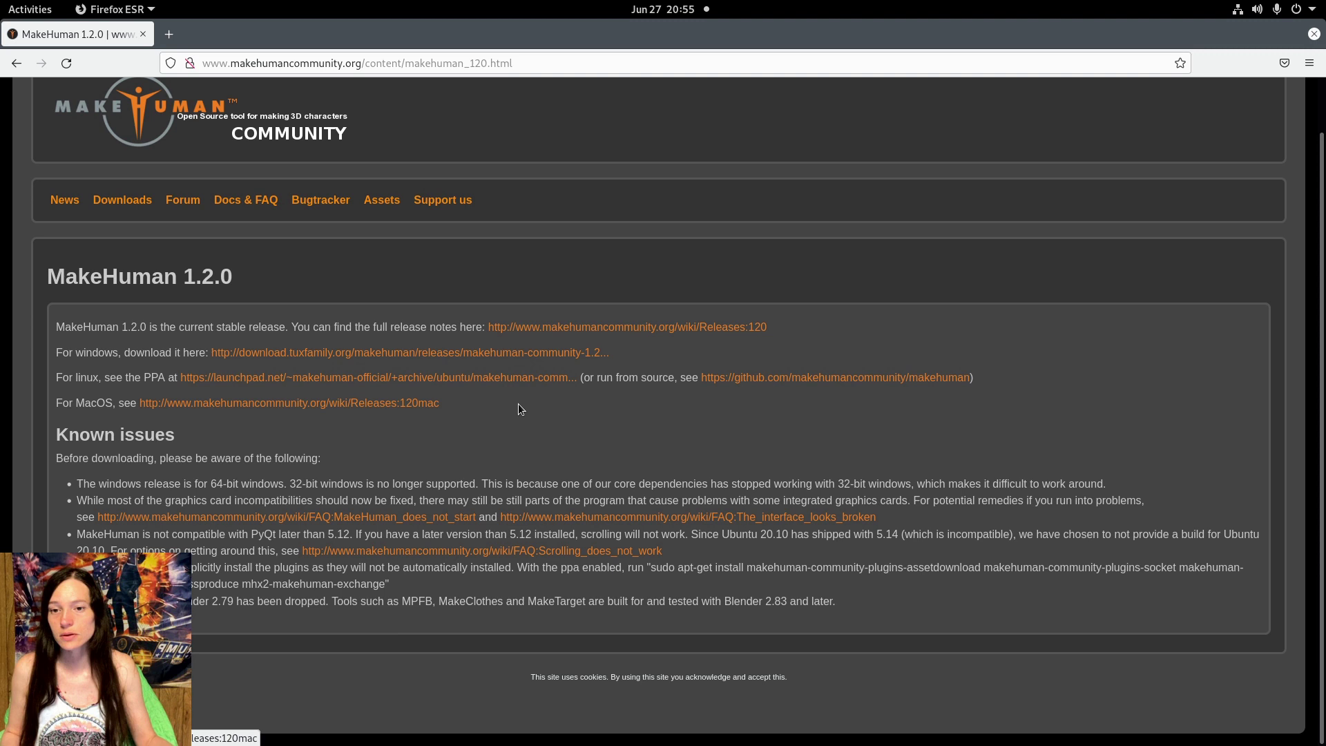
{"action": "left_click", "coordinate": [895, 379]}
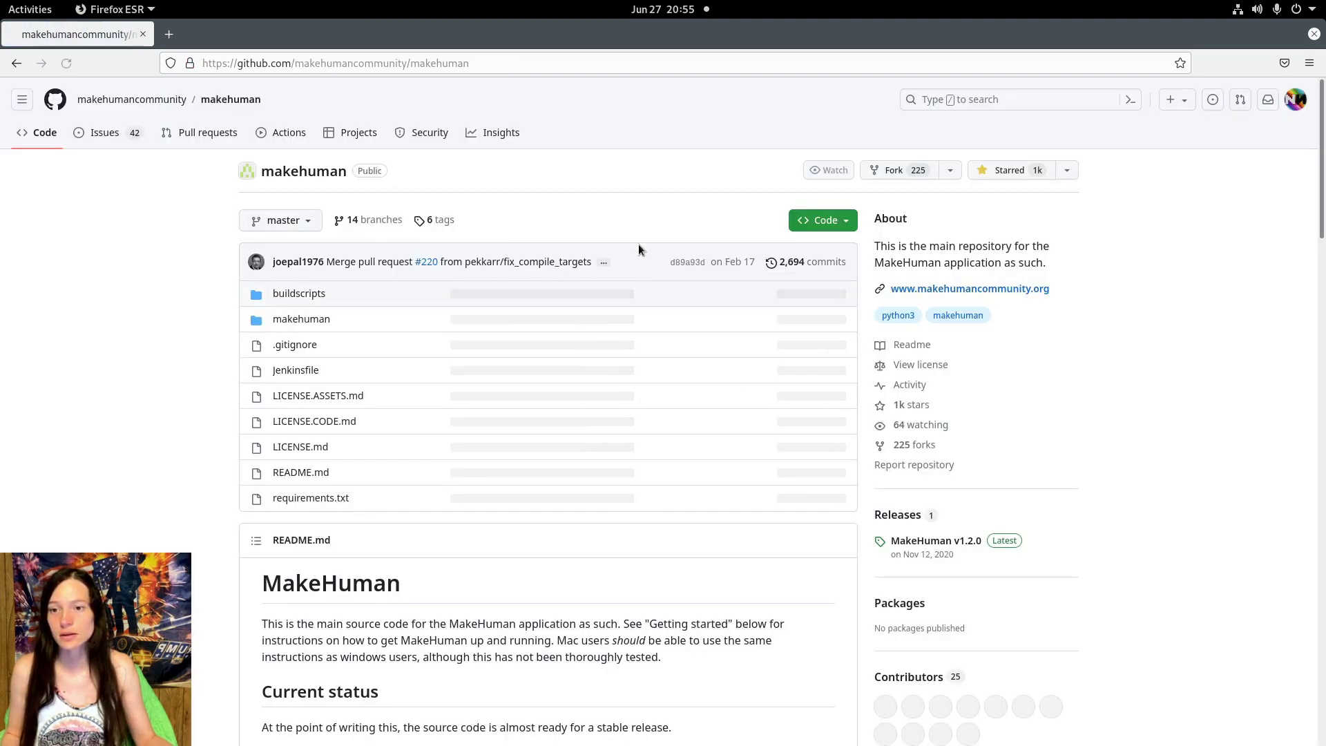
{"action": "left_click", "coordinate": [840, 225]}
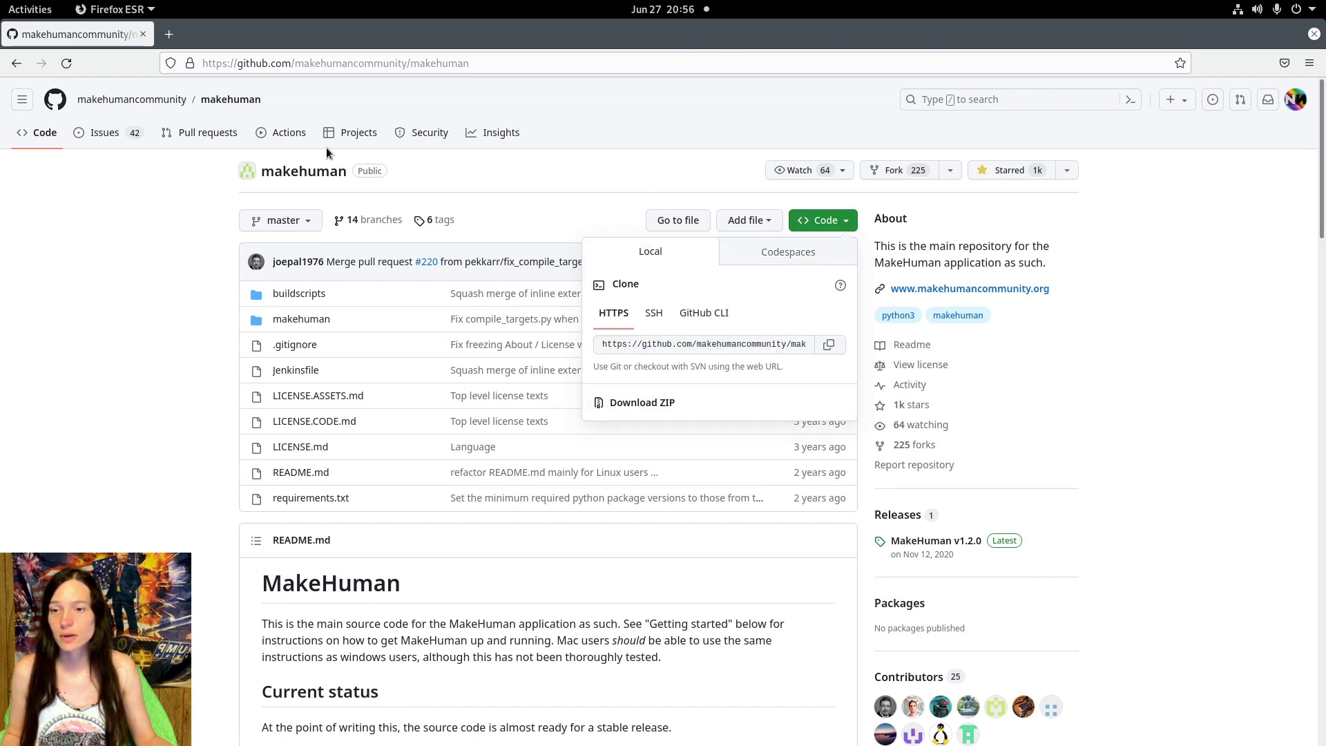
- Open a terminal in the makehuman-master/makehuman folder from Files
{"action": "mouse_move", "coordinate": [1, 2]}
{"action": "left_click", "coordinate": [719, 227]}
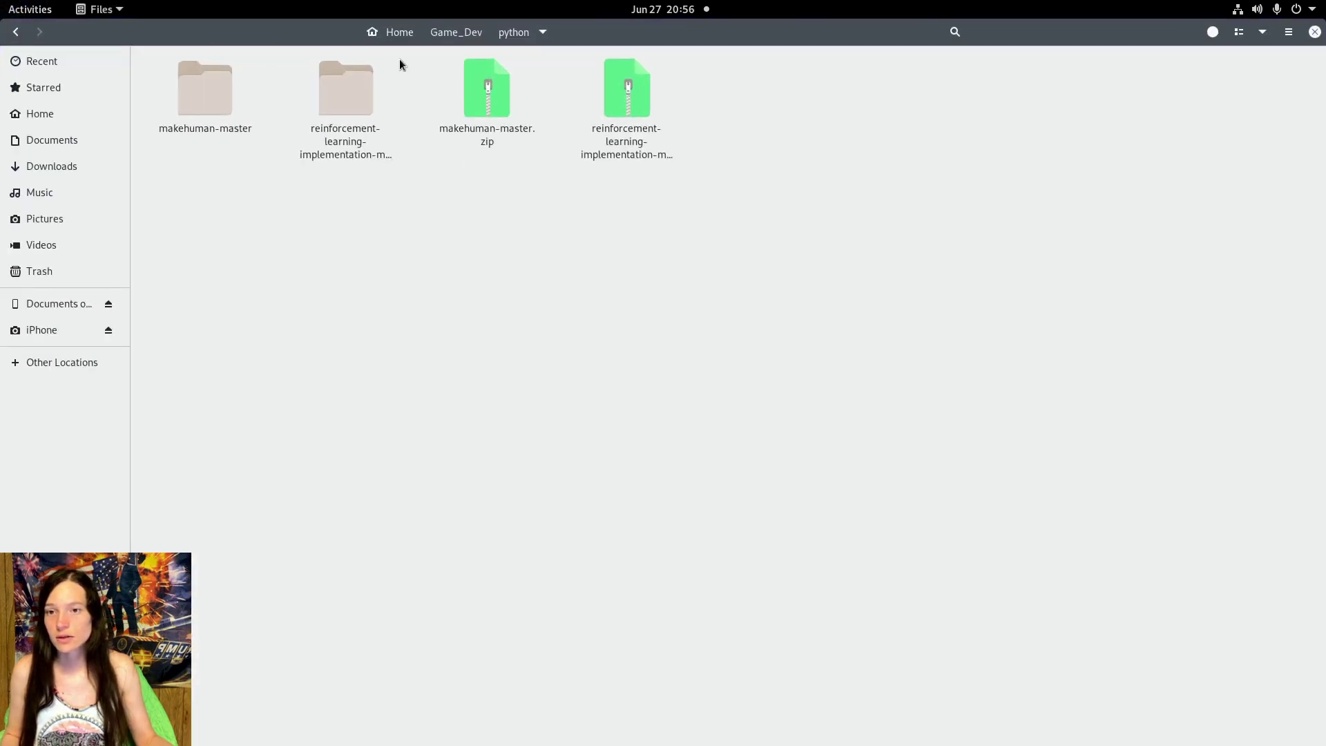
{"action": "double_click", "coordinate": [184, 85]}
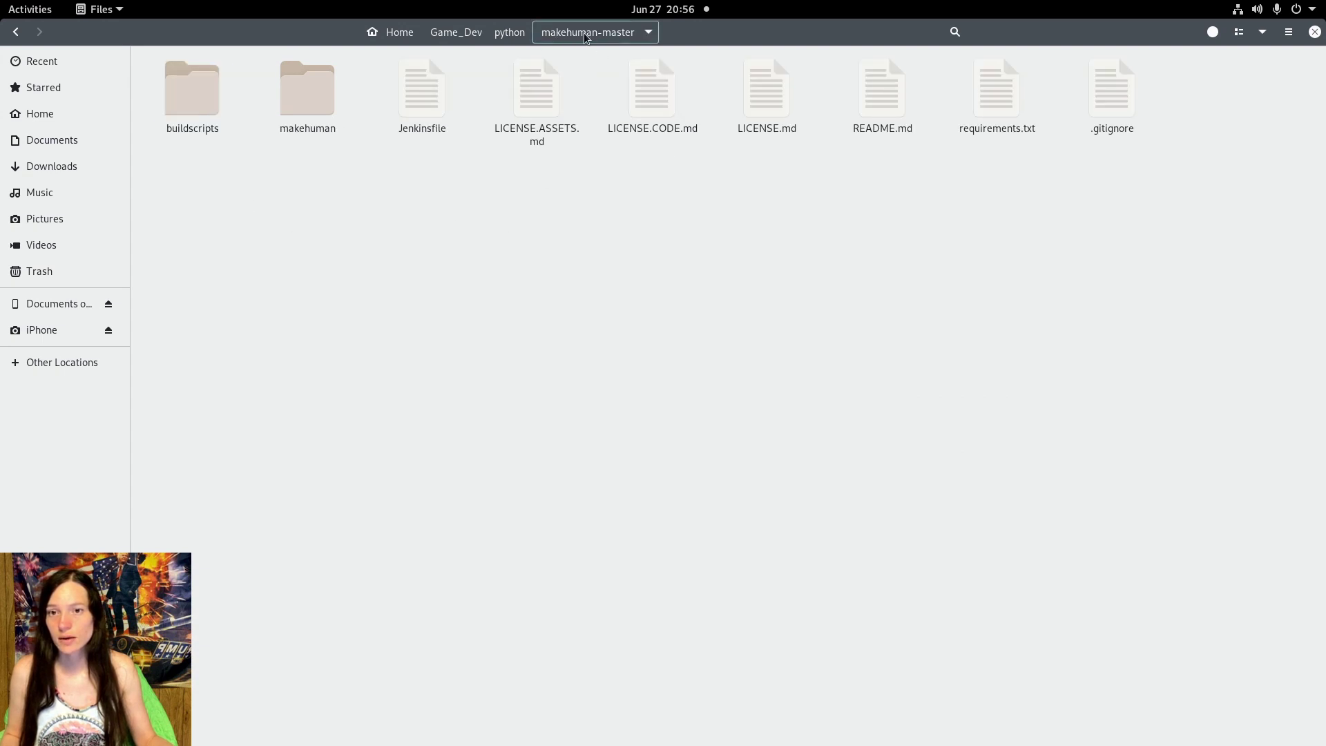
{"action": "double_click", "coordinate": [326, 101]}
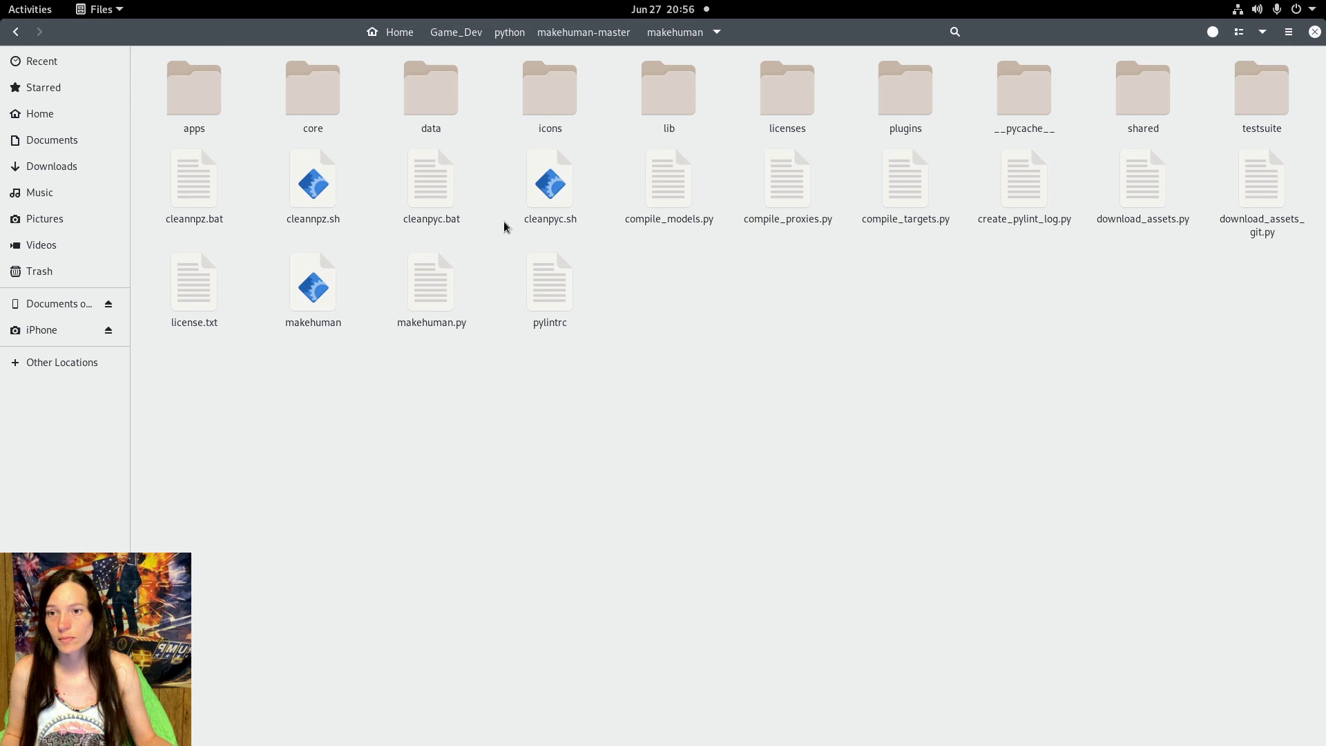
{"action": "right_click", "coordinate": [721, 333]}
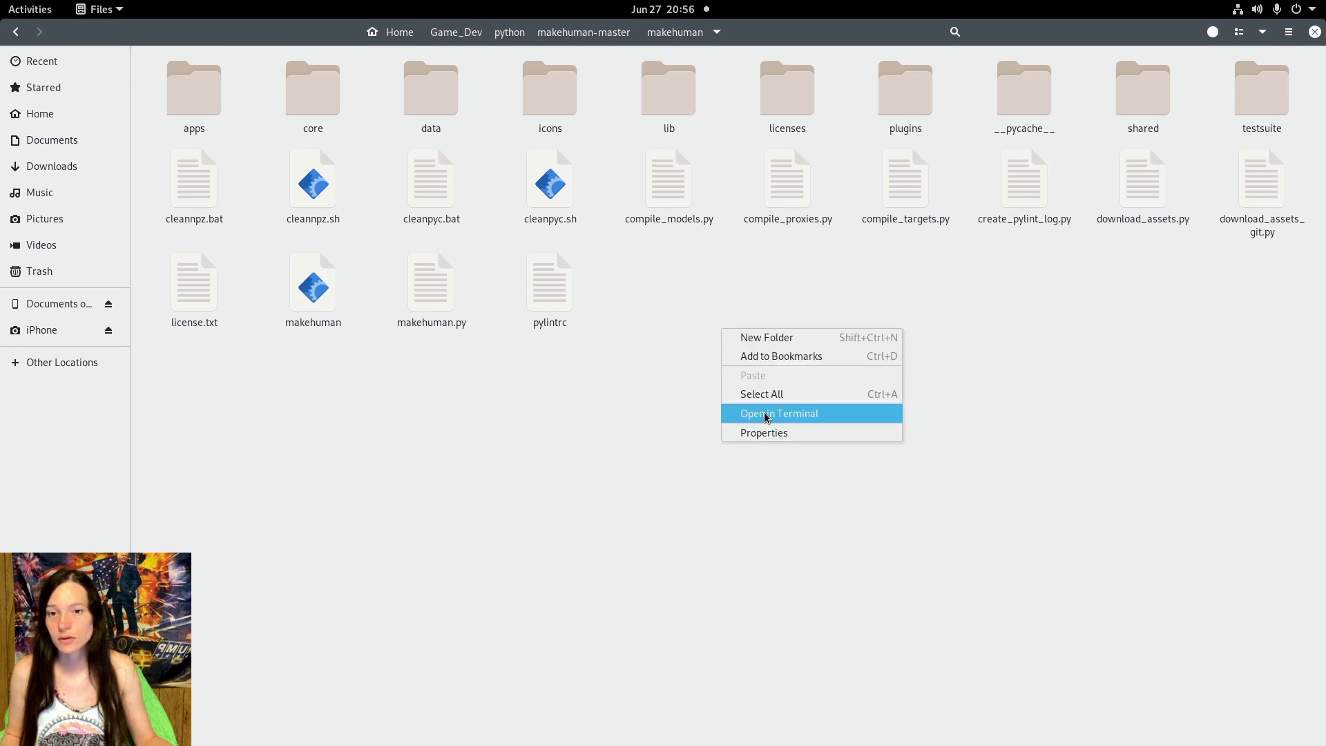
{"action": "left_click", "coordinate": [765, 414]}
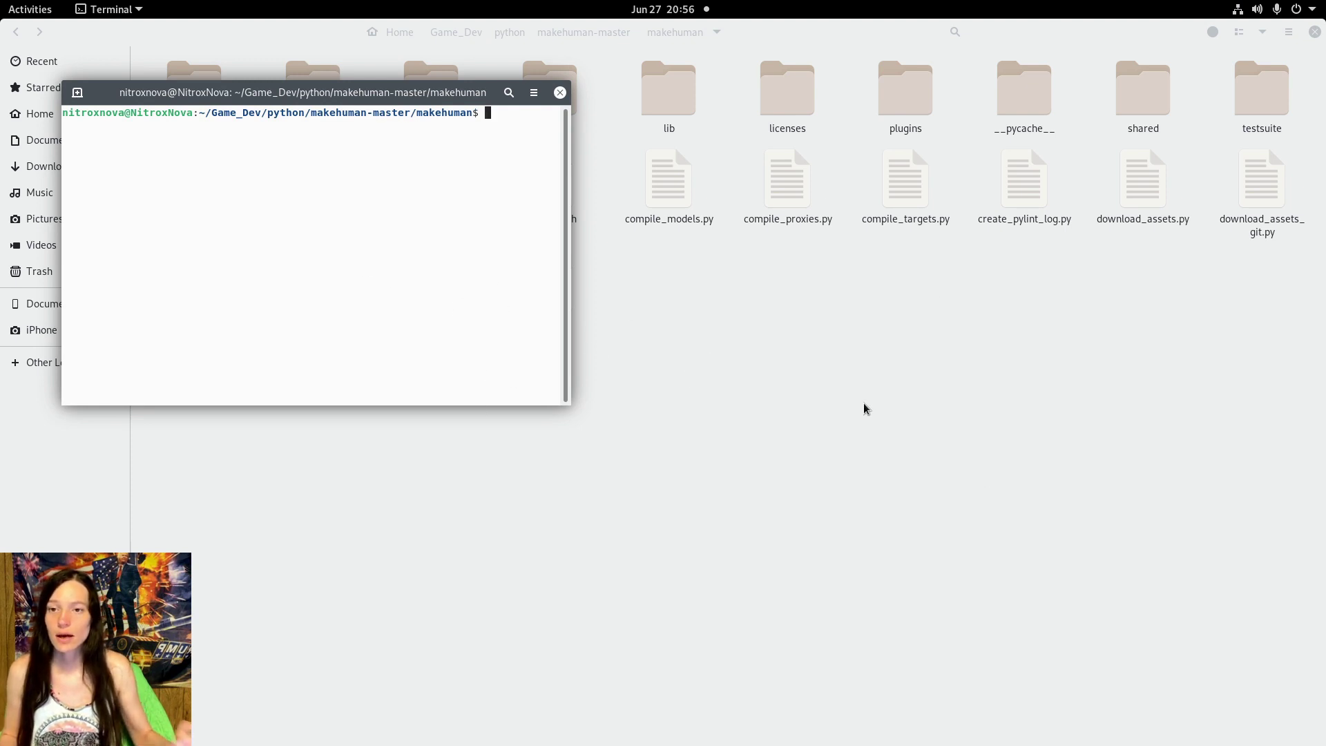
- Install python3-pyqt5.qtopengl with sudo apt, then launch MakeHuman with ./makehuman
{"action": "type", "text": "sudo modprobe v4l2loopback"}
{"action": "key", "text": "Up"}
{"action": "key", "text": "Up"}
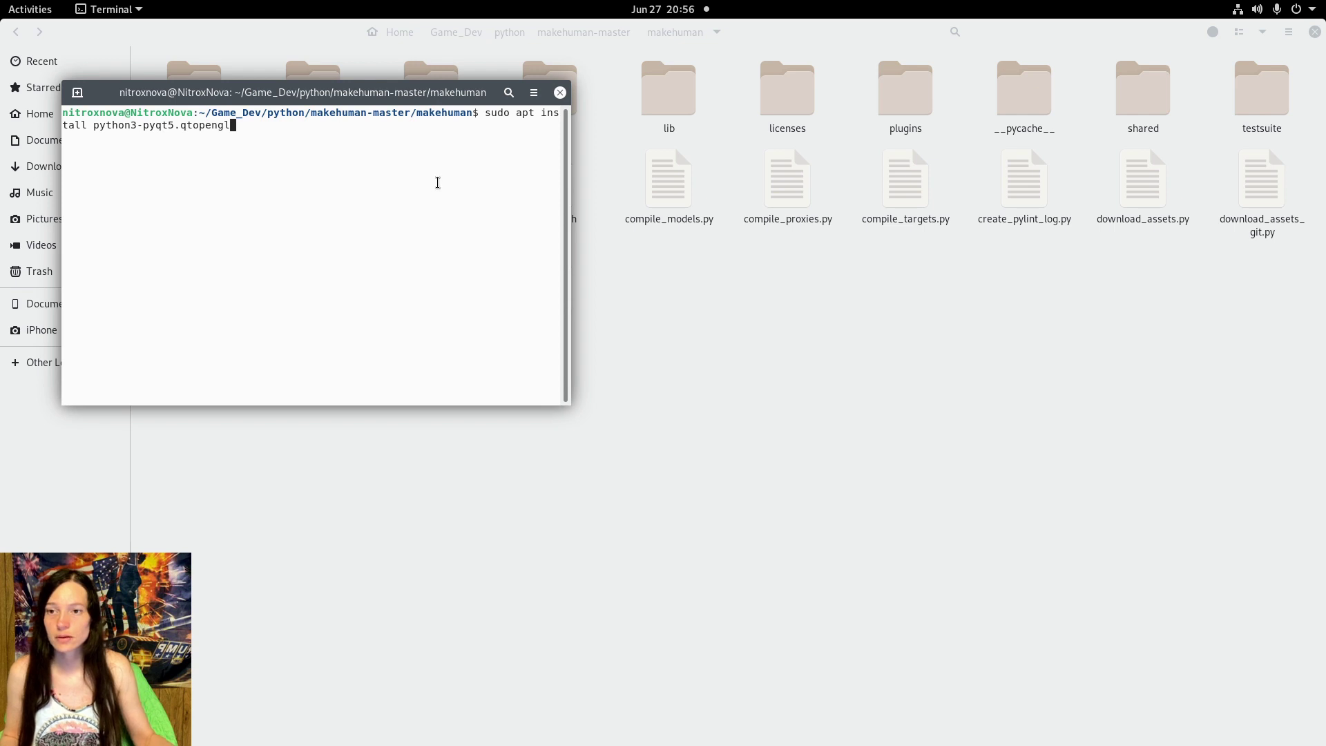
{"action": "key", "text": "Up"}
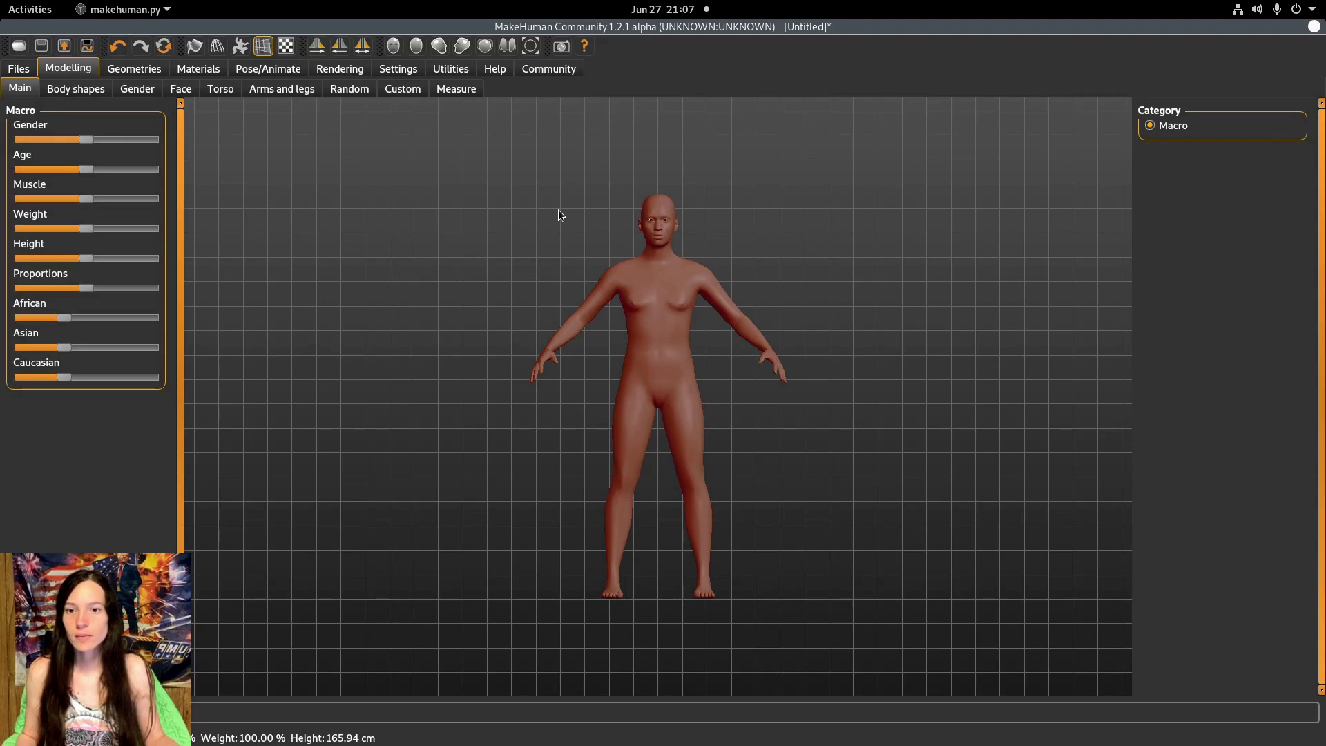
- Open Community > Download assets and filter the asset type to clothes
{"action": "left_click", "coordinate": [546, 68]}
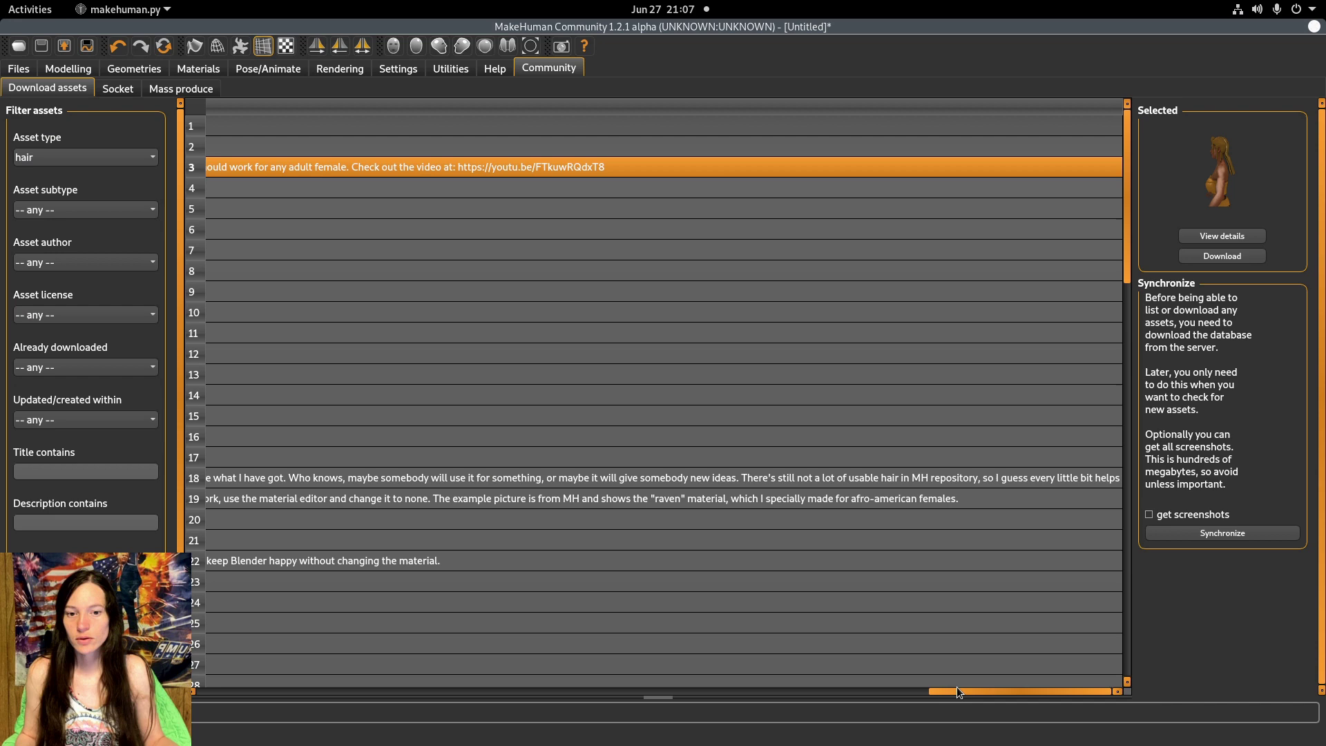
{"action": "left_click_drag", "start_coordinate": [929, 695], "coordinate": [221, 691]}
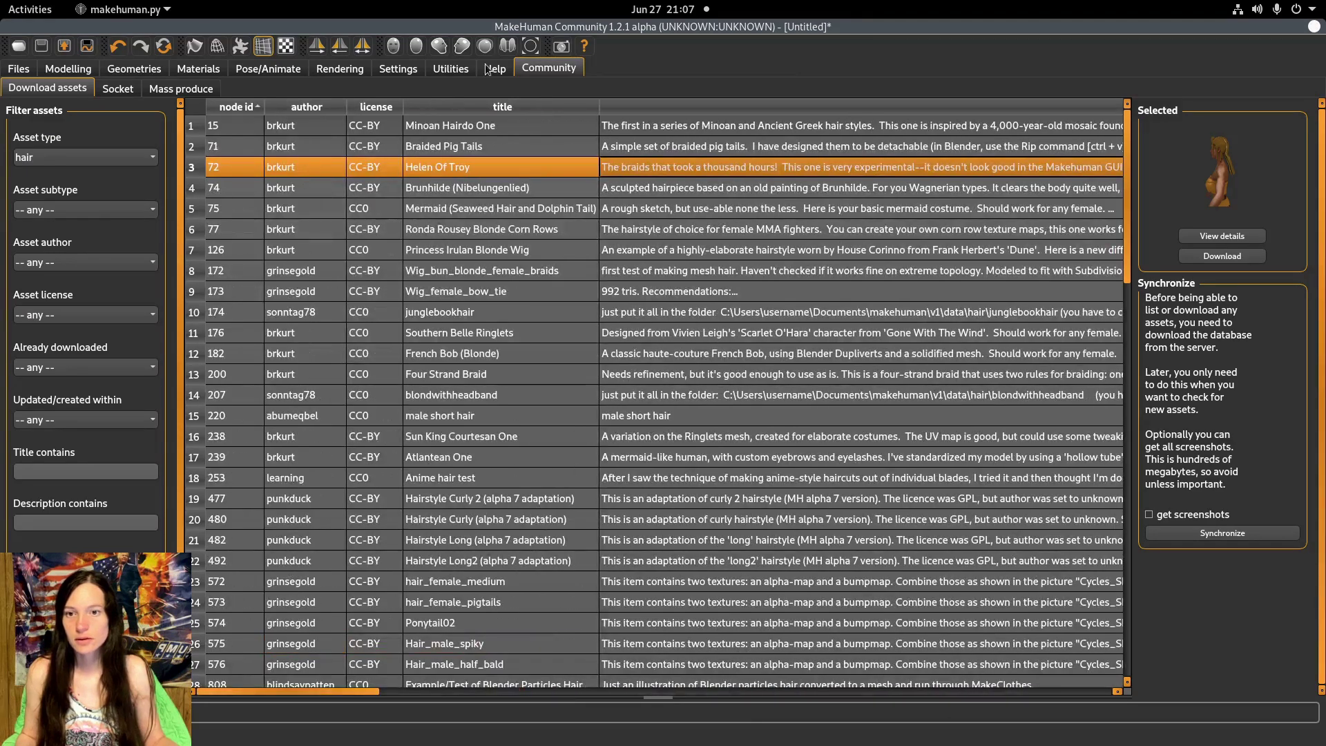
{"action": "left_click", "coordinate": [83, 158]}
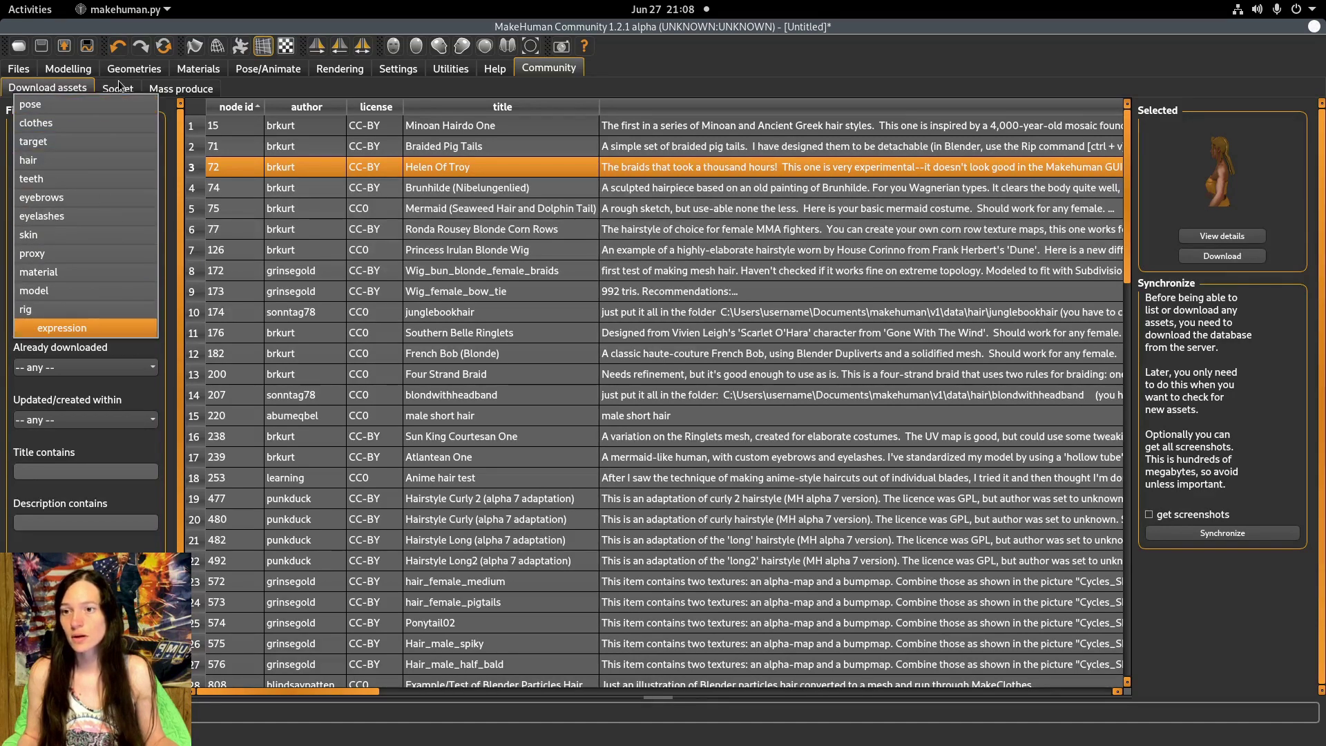
{"action": "left_click", "coordinate": [76, 123]}
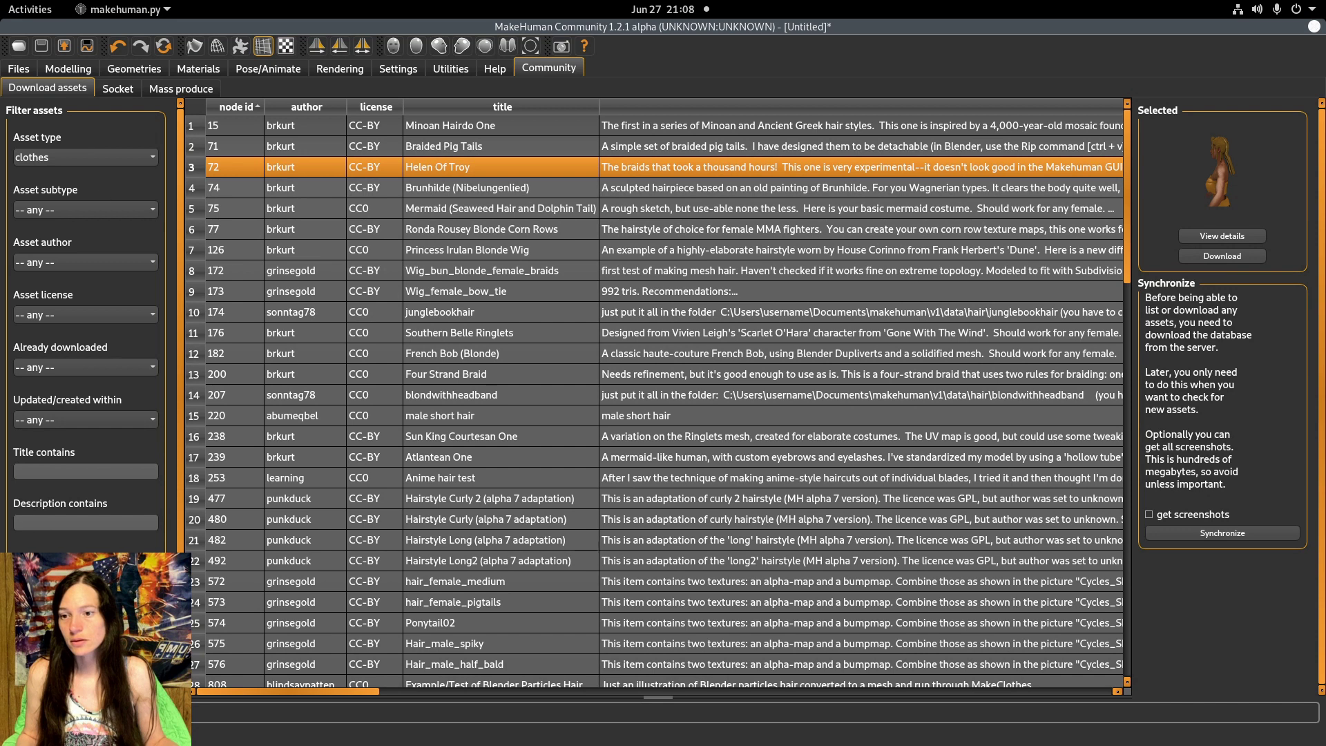
- Select and download the Crude Female T-shirt and Crude Hat clothing assets
{"action": "left_click", "coordinate": [520, 167]}
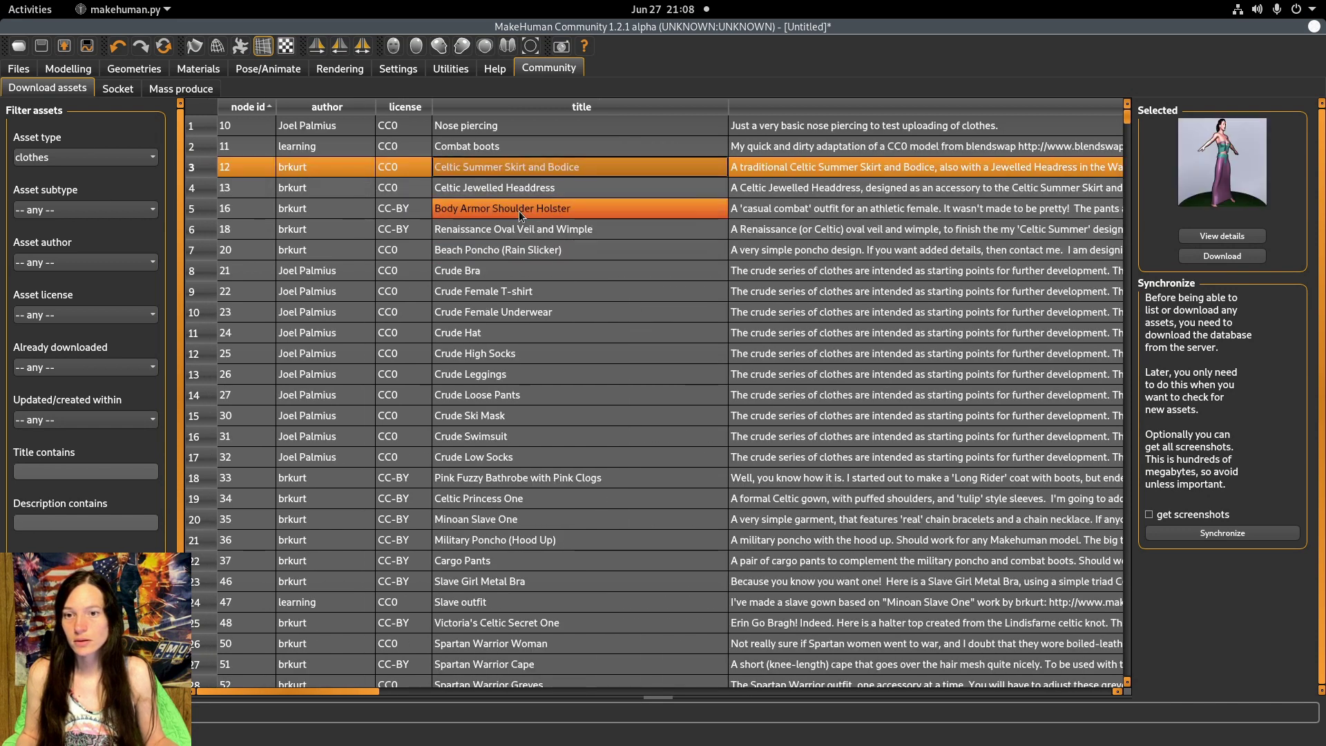
{"action": "left_click", "coordinate": [519, 229]}
{"action": "left_click", "coordinate": [516, 291]}
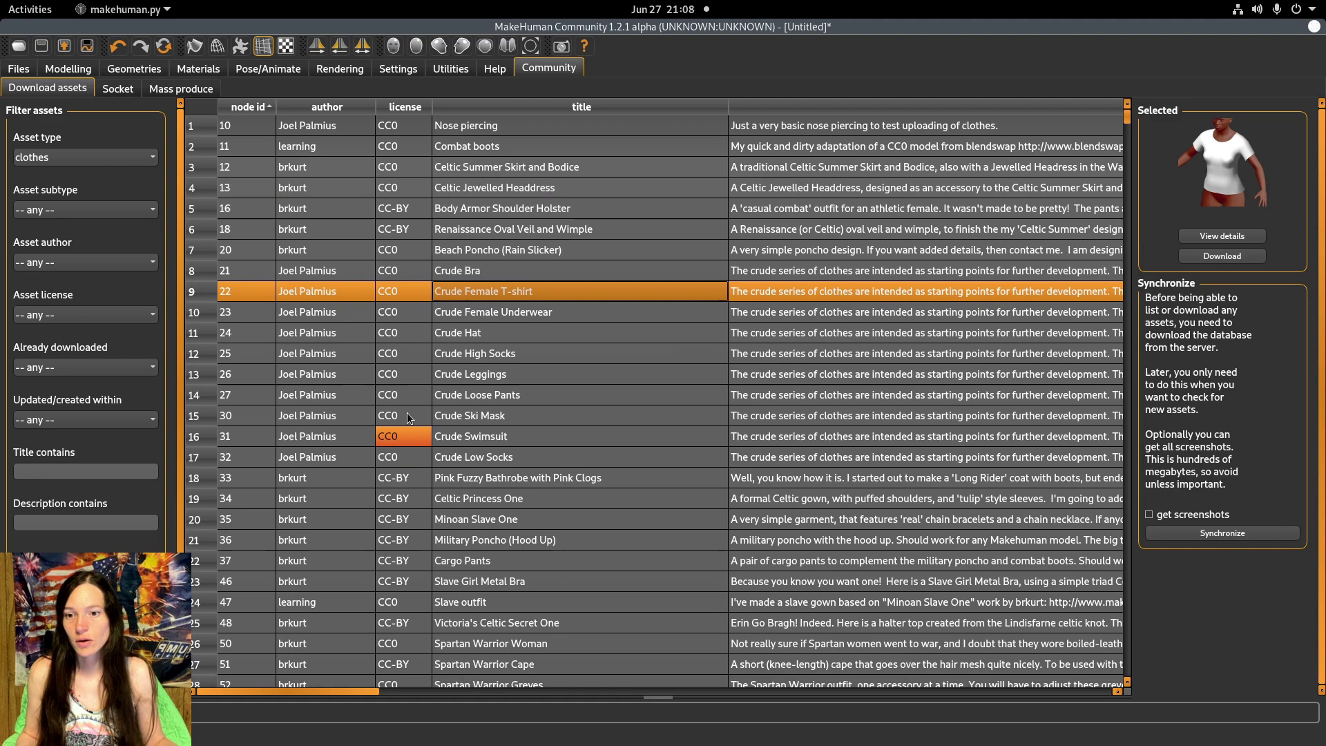
{"action": "left_click", "coordinate": [461, 151]}
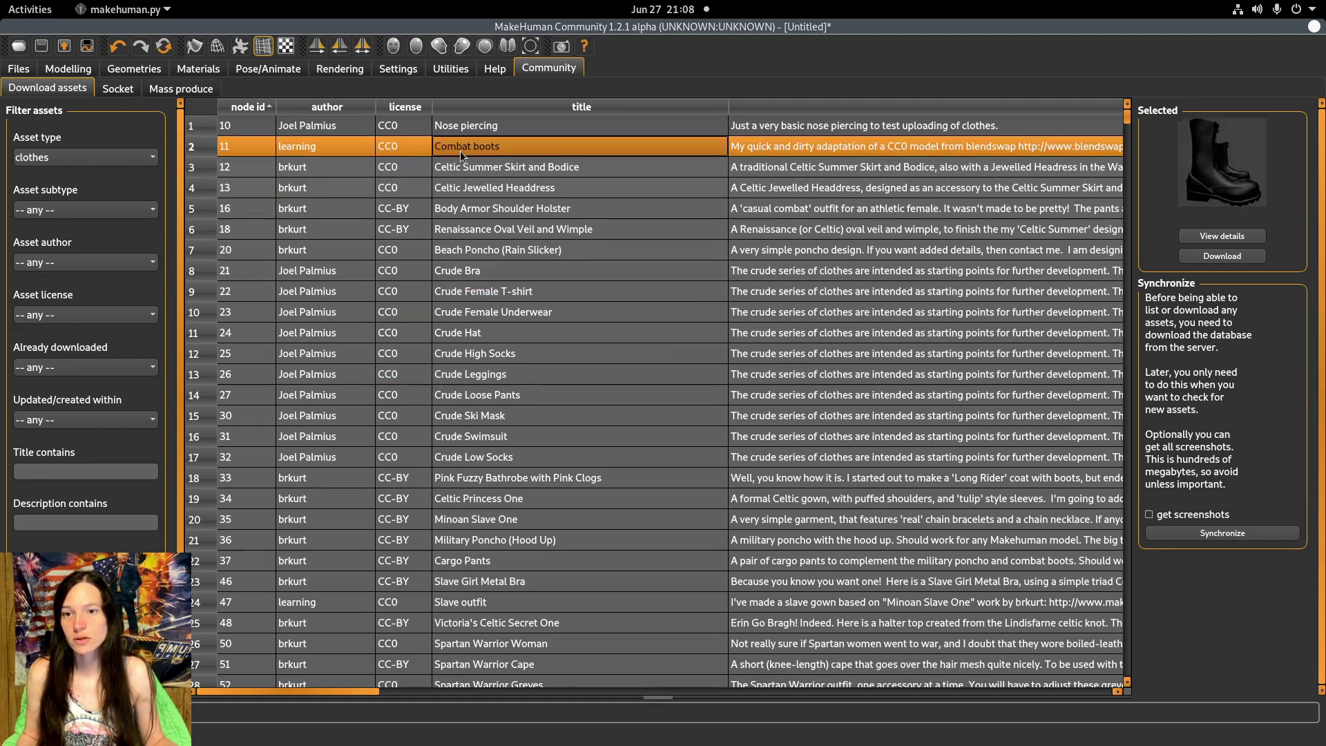
{"action": "scroll", "coordinate": [570, 380], "scroll_direction": "down", "scroll_amount": 6}
{"action": "scroll", "coordinate": [765, 376], "scroll_direction": "down", "scroll_amount": 12}
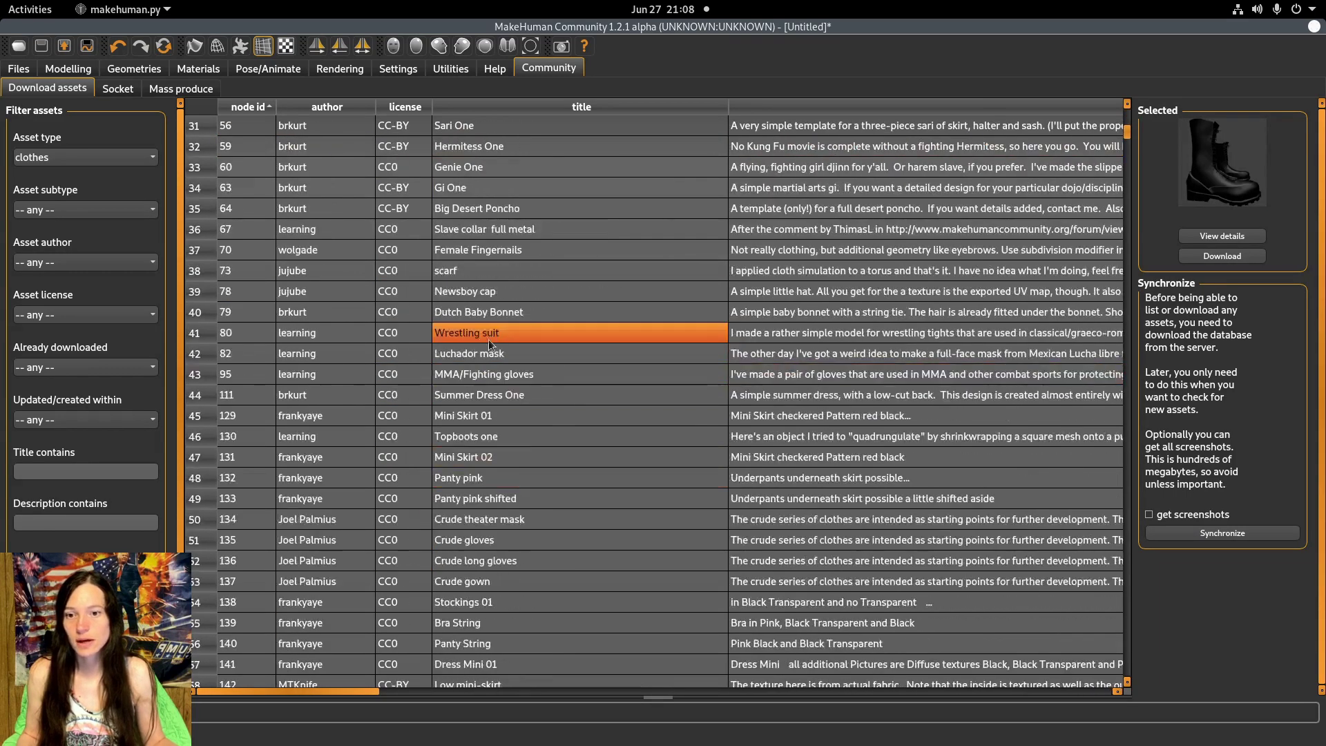
{"action": "scroll", "coordinate": [512, 418], "scroll_direction": "up", "scroll_amount": 11}
{"action": "scroll", "coordinate": [539, 394], "scroll_direction": "up", "scroll_amount": 7}
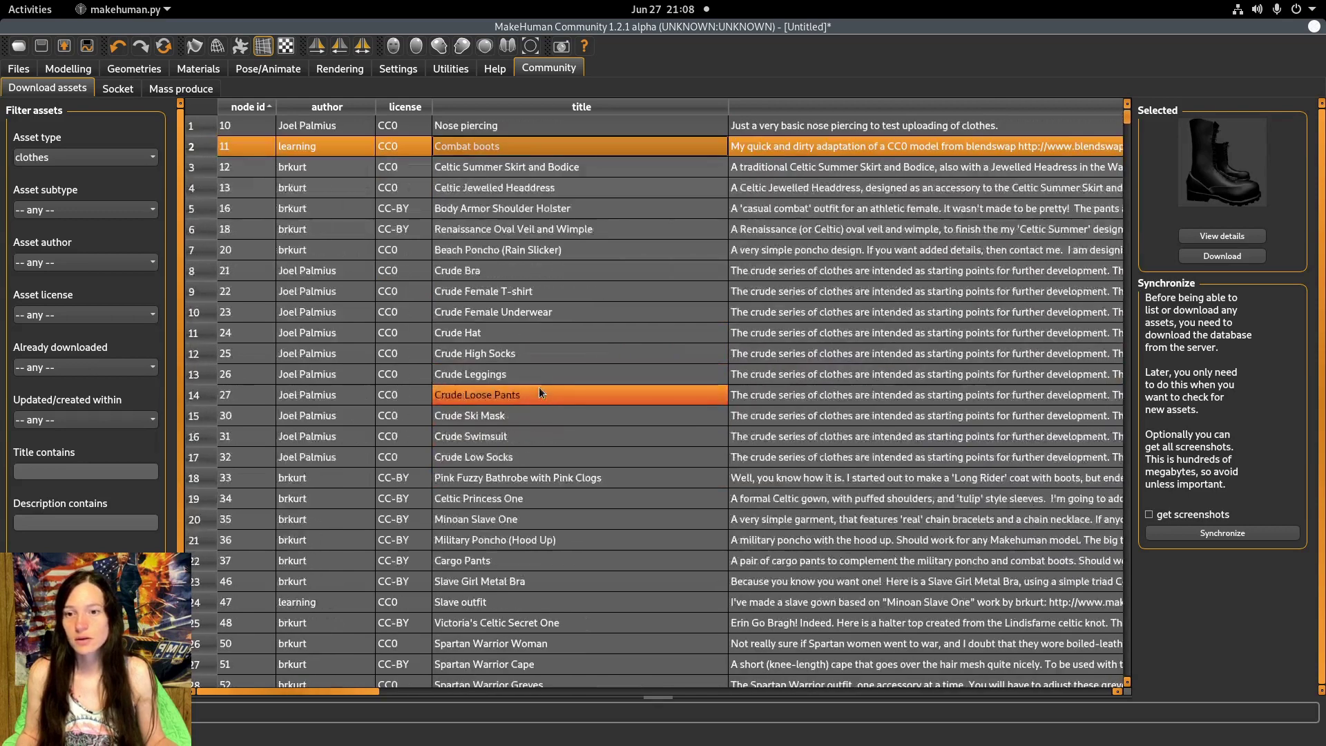
{"action": "left_click", "coordinate": [514, 337]}
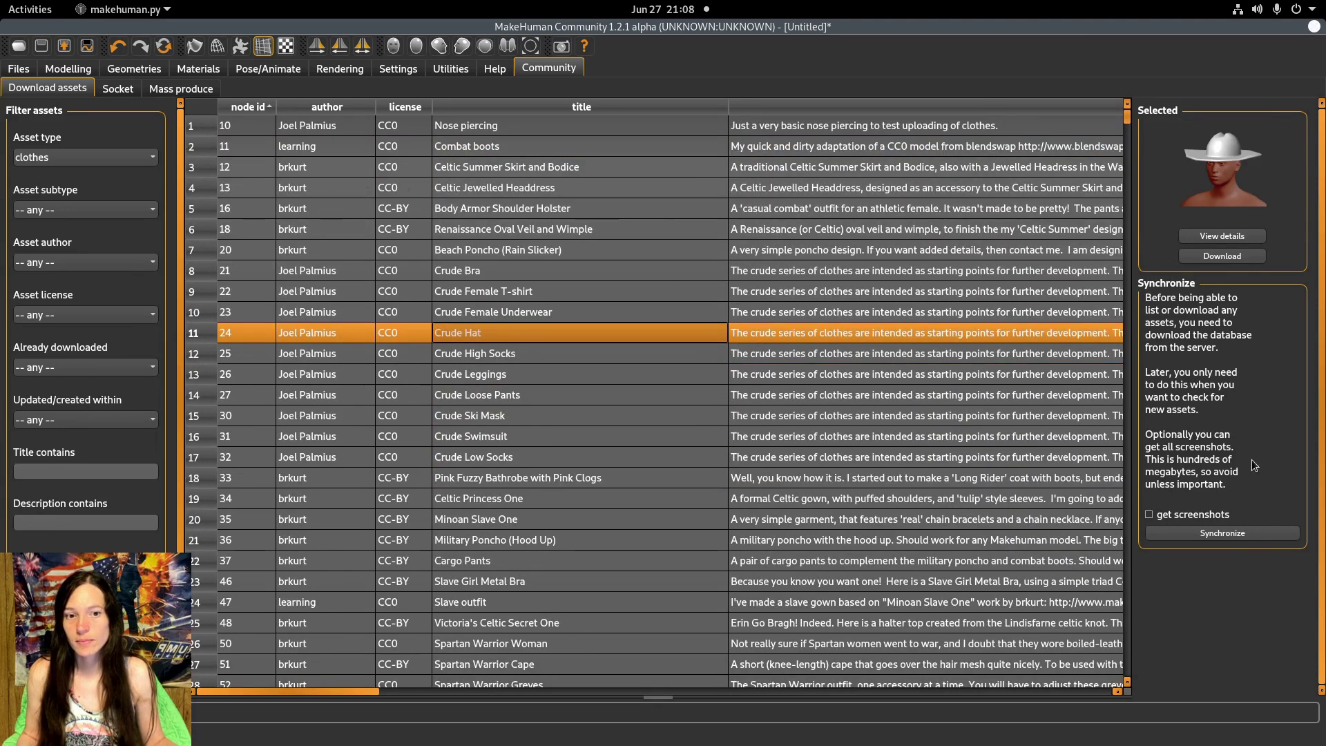
{"action": "left_click", "coordinate": [1220, 254]}
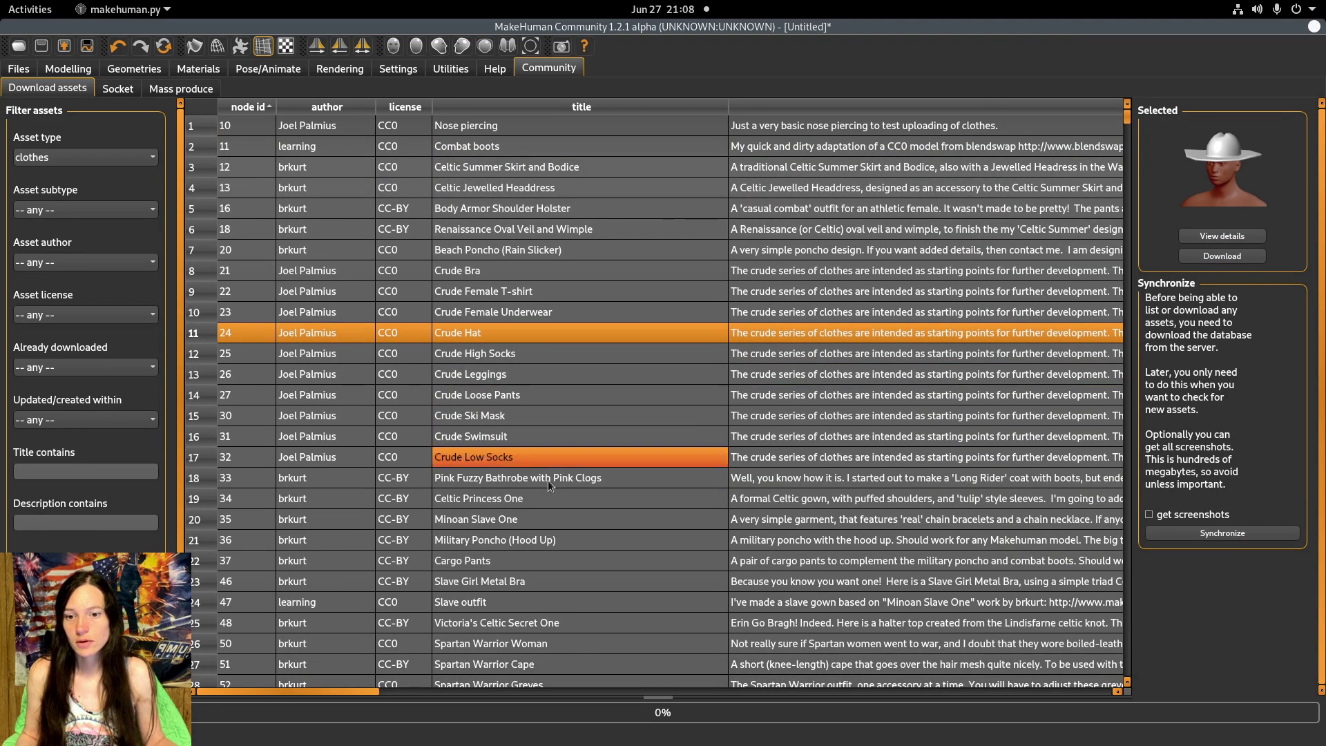
{"action": "left_click", "coordinate": [200, 70]}
- Dress the character in the crude female T-shirt and crude loose pants, trying and removing the crude hat
{"action": "left_click", "coordinate": [147, 66]}
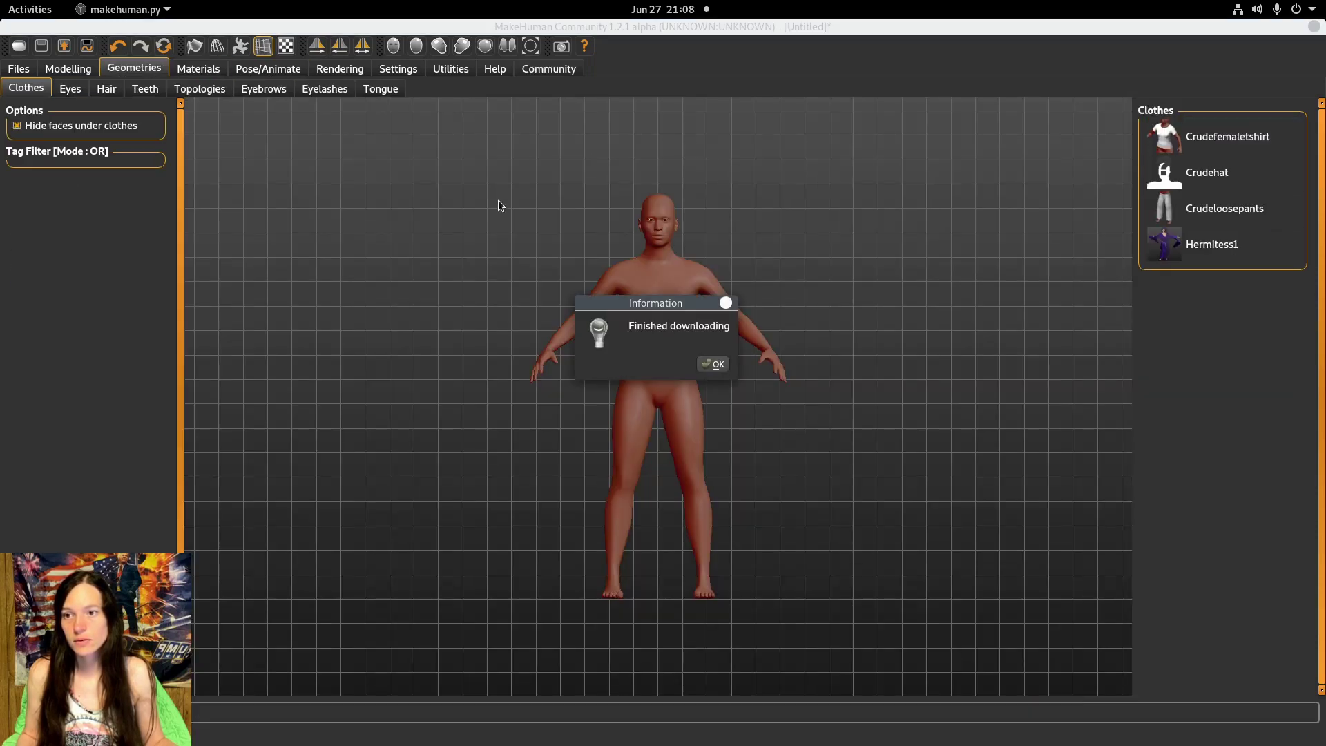
{"action": "left_click", "coordinate": [711, 364]}
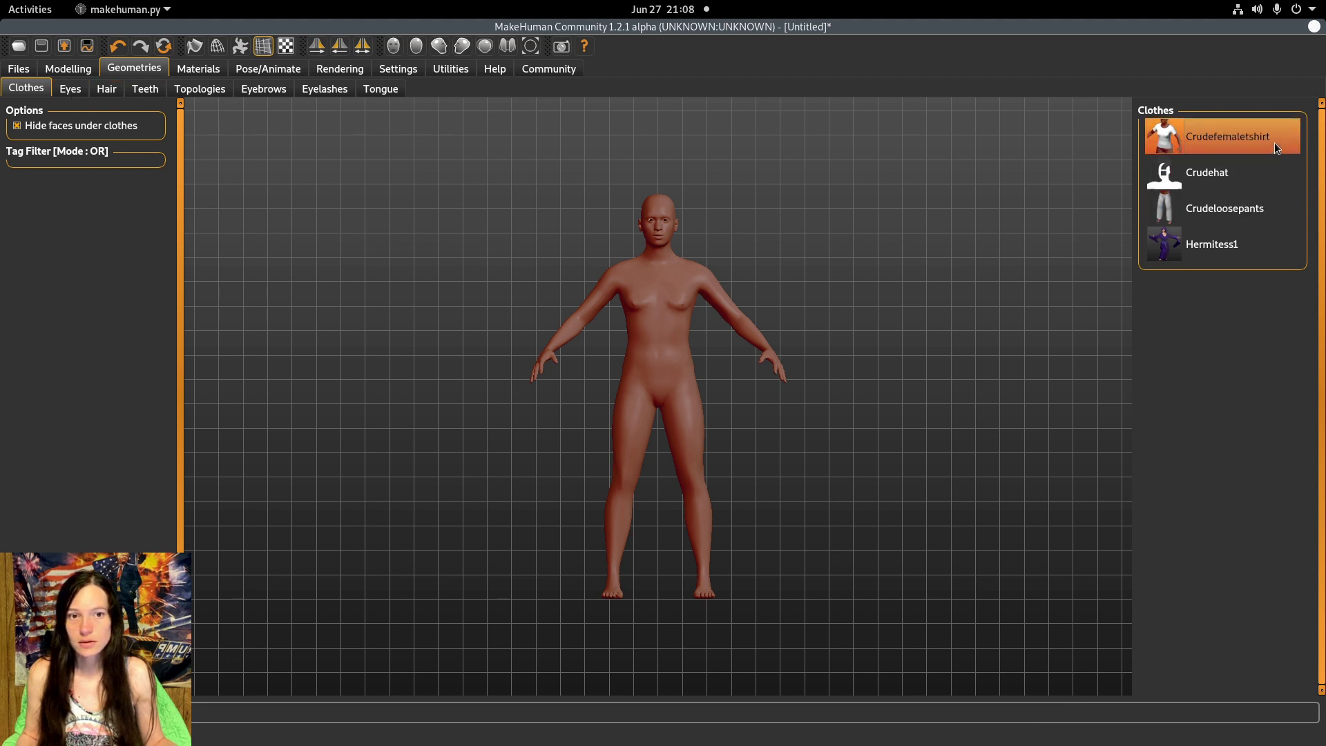
{"action": "left_click", "coordinate": [1220, 139]}
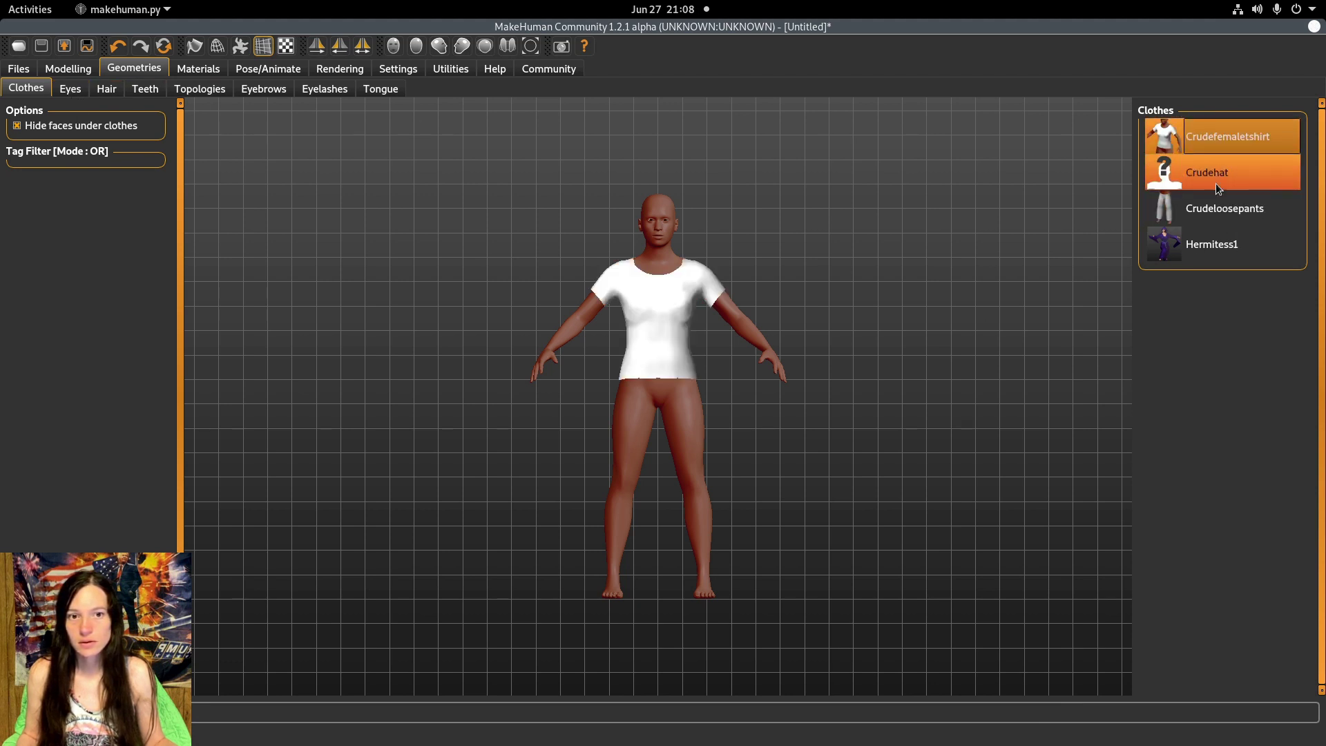
{"action": "left_click", "coordinate": [1213, 209]}
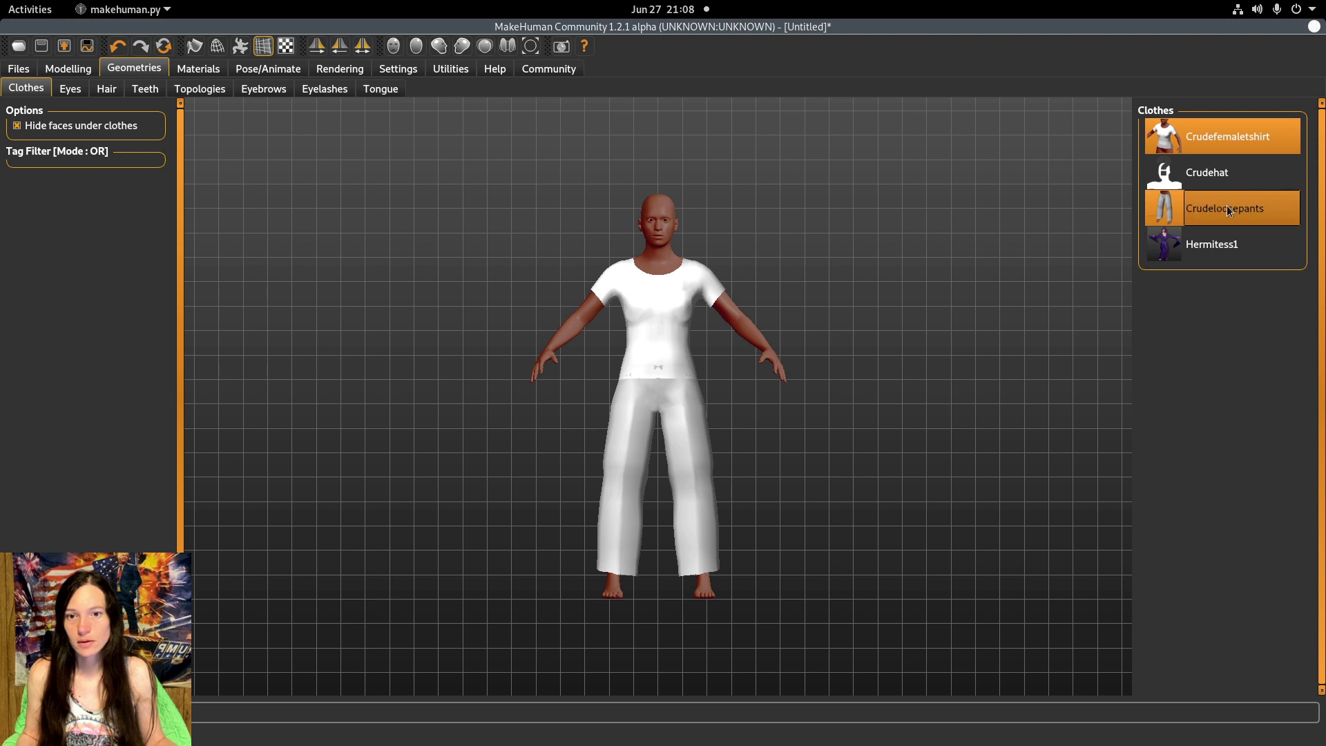
{"action": "left_click", "coordinate": [1242, 181]}
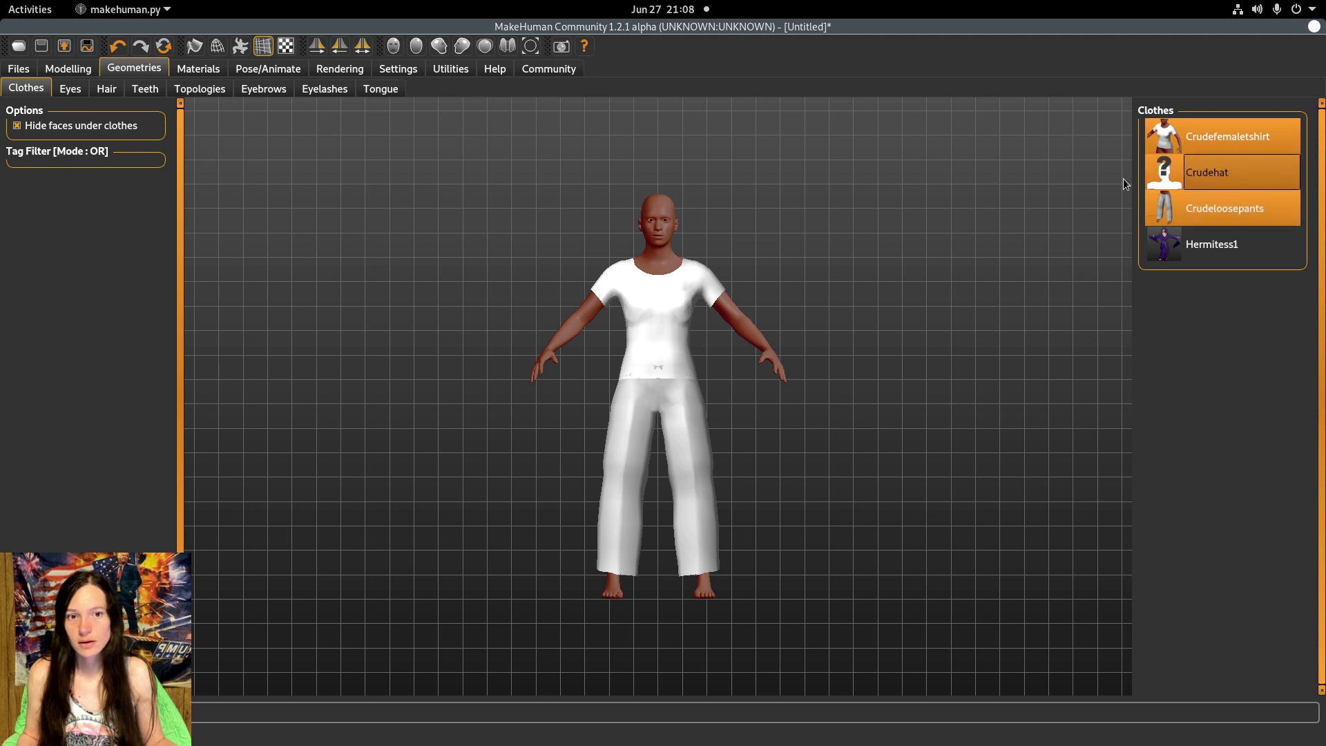
{"action": "left_click", "coordinate": [1223, 184]}
{"action": "scroll", "coordinate": [726, 350], "scroll_direction": "down", "scroll_amount": 1}
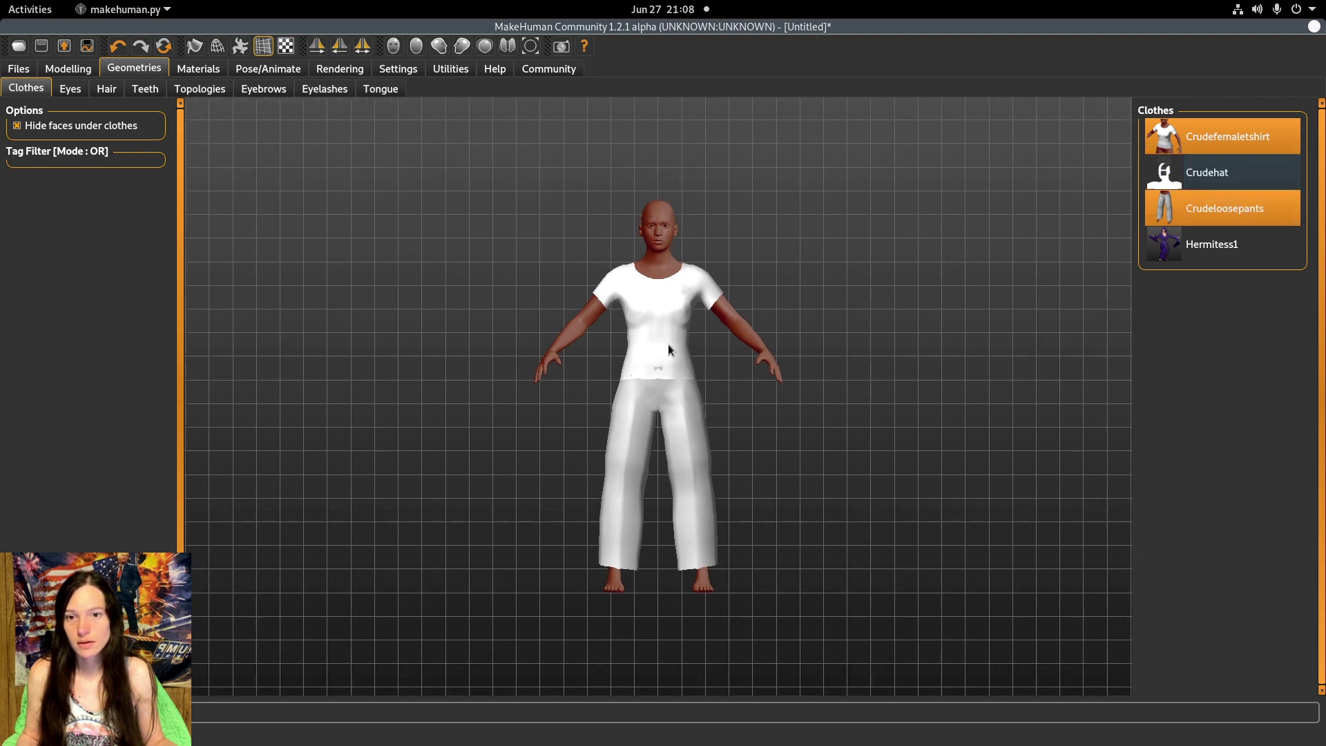
{"action": "left_click_drag", "start_coordinate": [656, 338], "coordinate": [338, 156]}
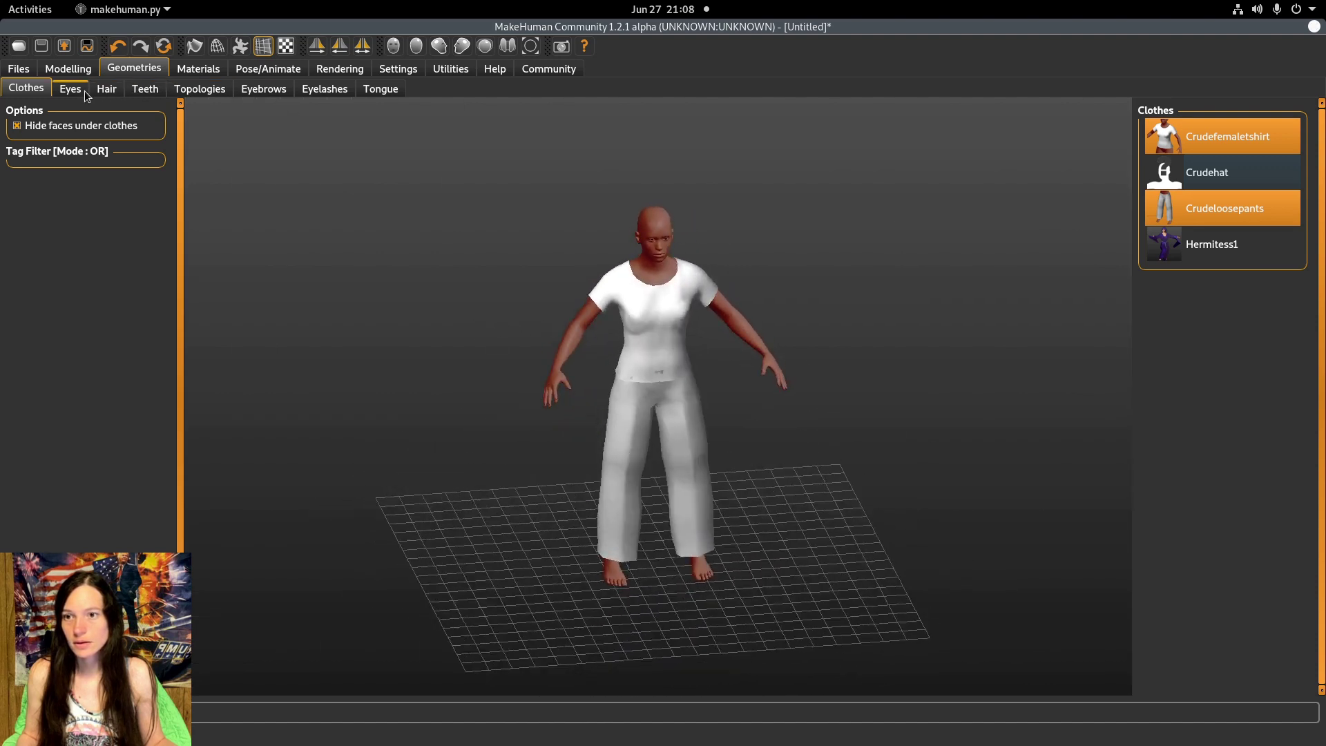
- Give the character Brunhilde braided hair, check it from the side, and return to Modelling
{"action": "left_click", "coordinate": [108, 95]}
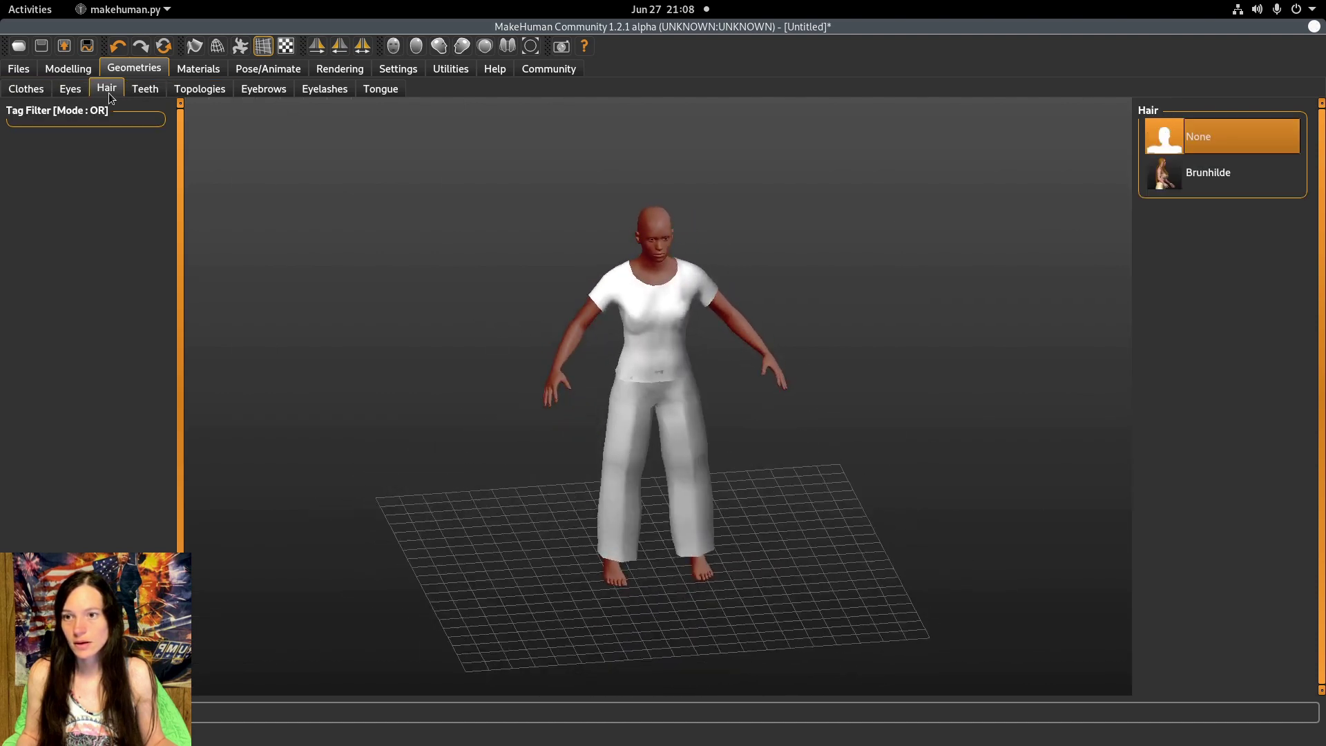
{"action": "left_click", "coordinate": [1220, 175]}
{"action": "left_click_drag", "start_coordinate": [851, 329], "coordinate": [748, 469]}
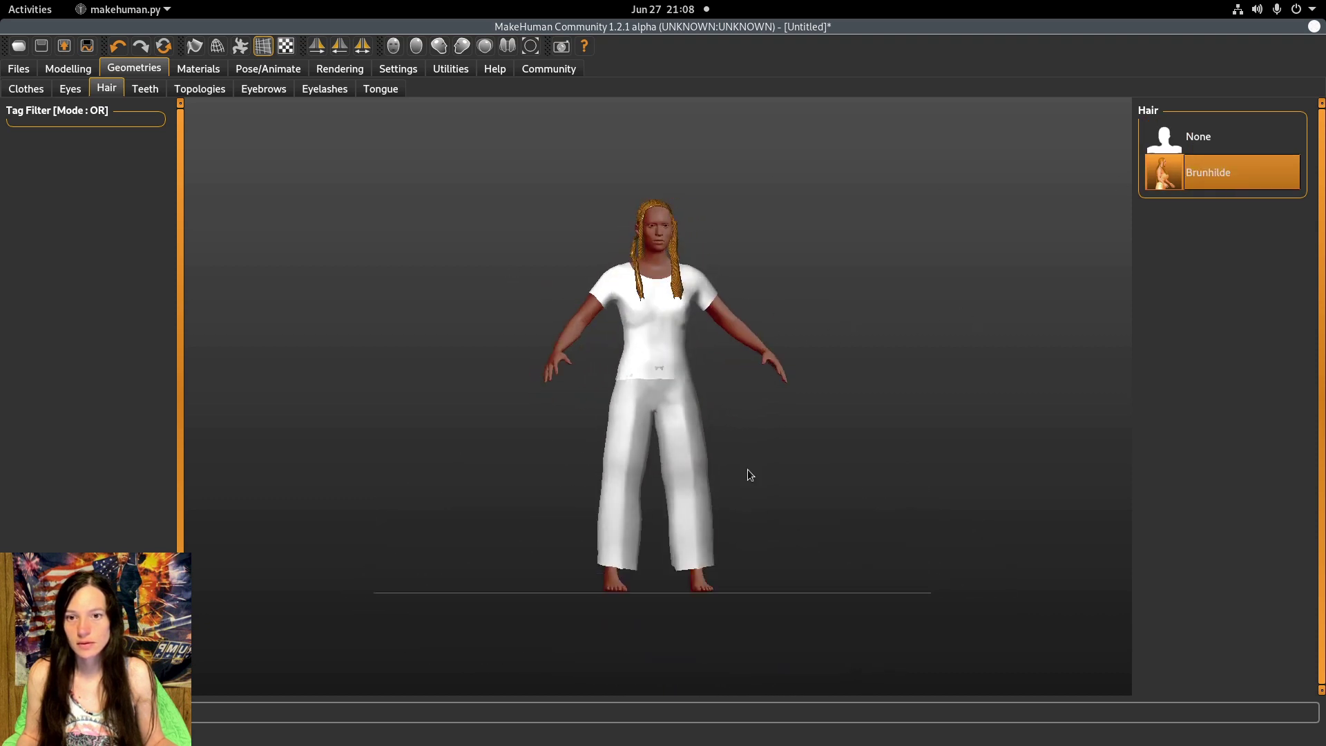
{"action": "left_click", "coordinate": [68, 68]}
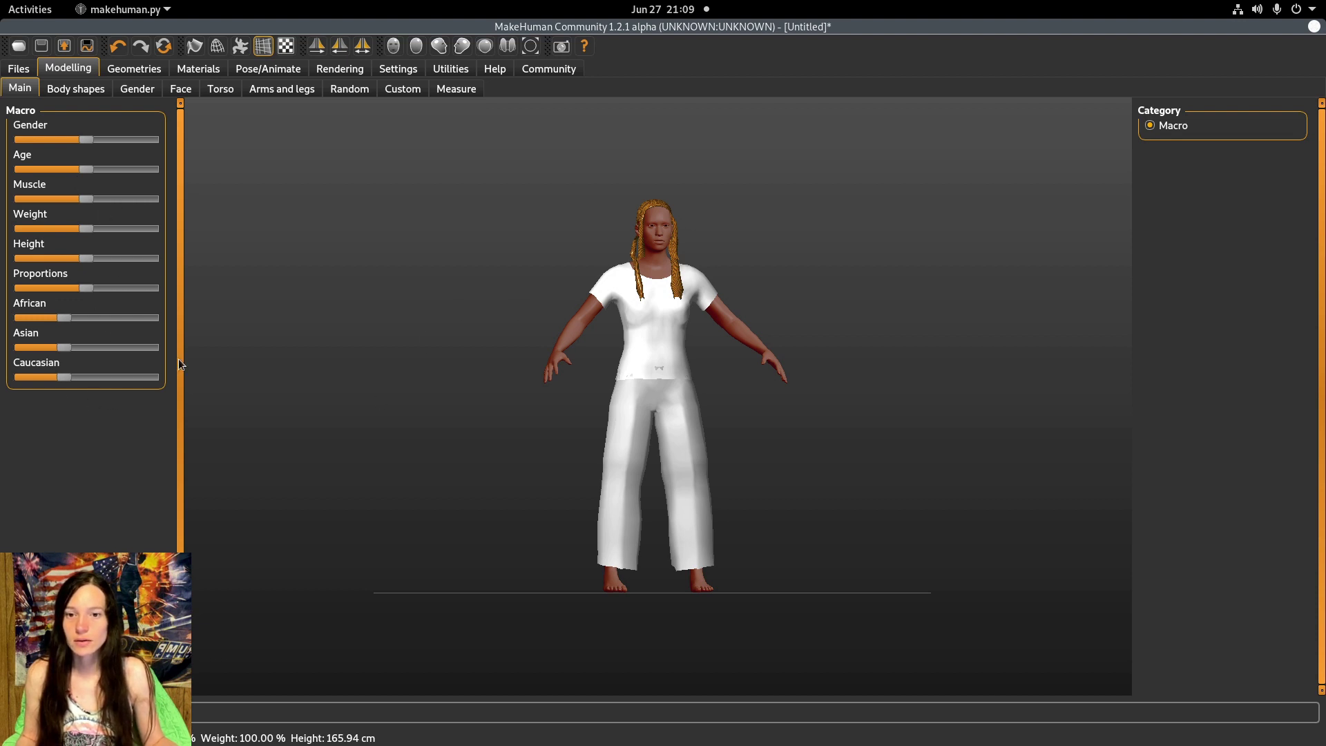
- Raise the Elvs Female Apple and Full Hourglass body shapes, browsing the male and hormonal presets
{"action": "left_click", "coordinate": [72, 87]}
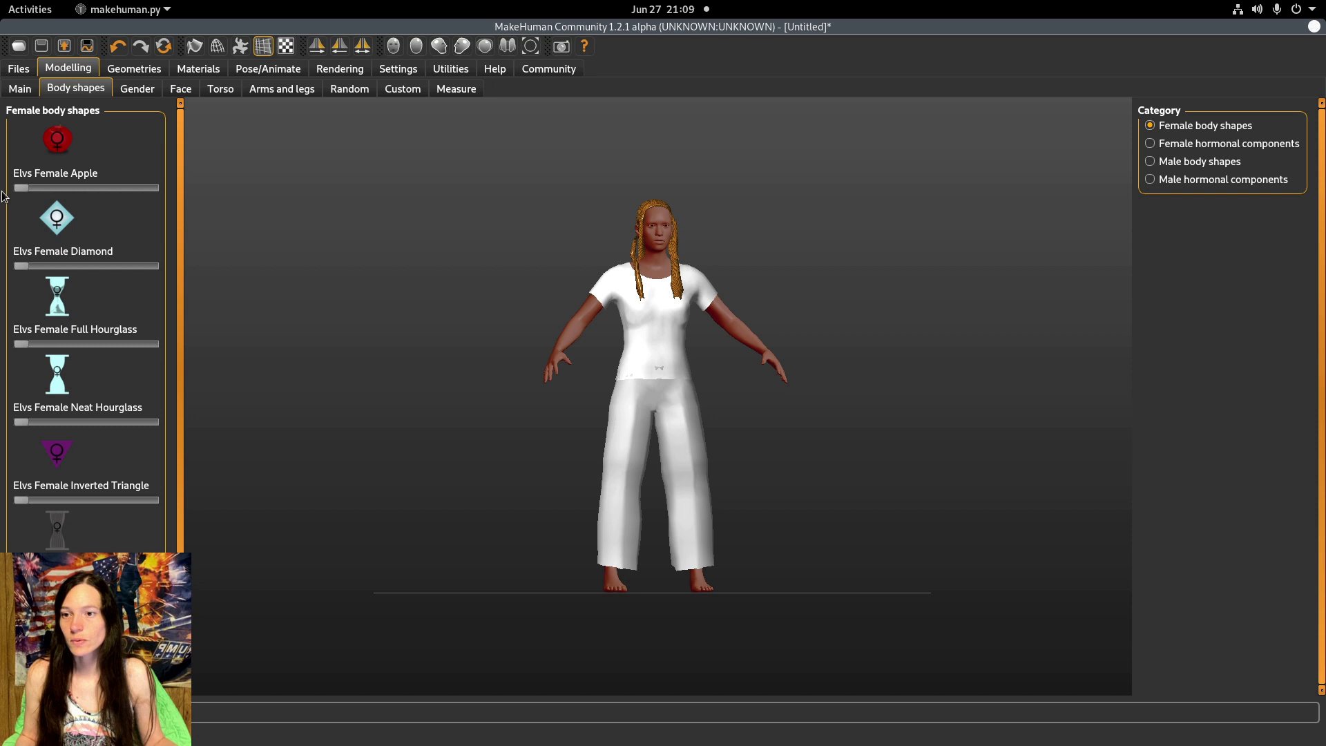
{"action": "left_click_drag", "start_coordinate": [26, 187], "coordinate": [200, 223]}
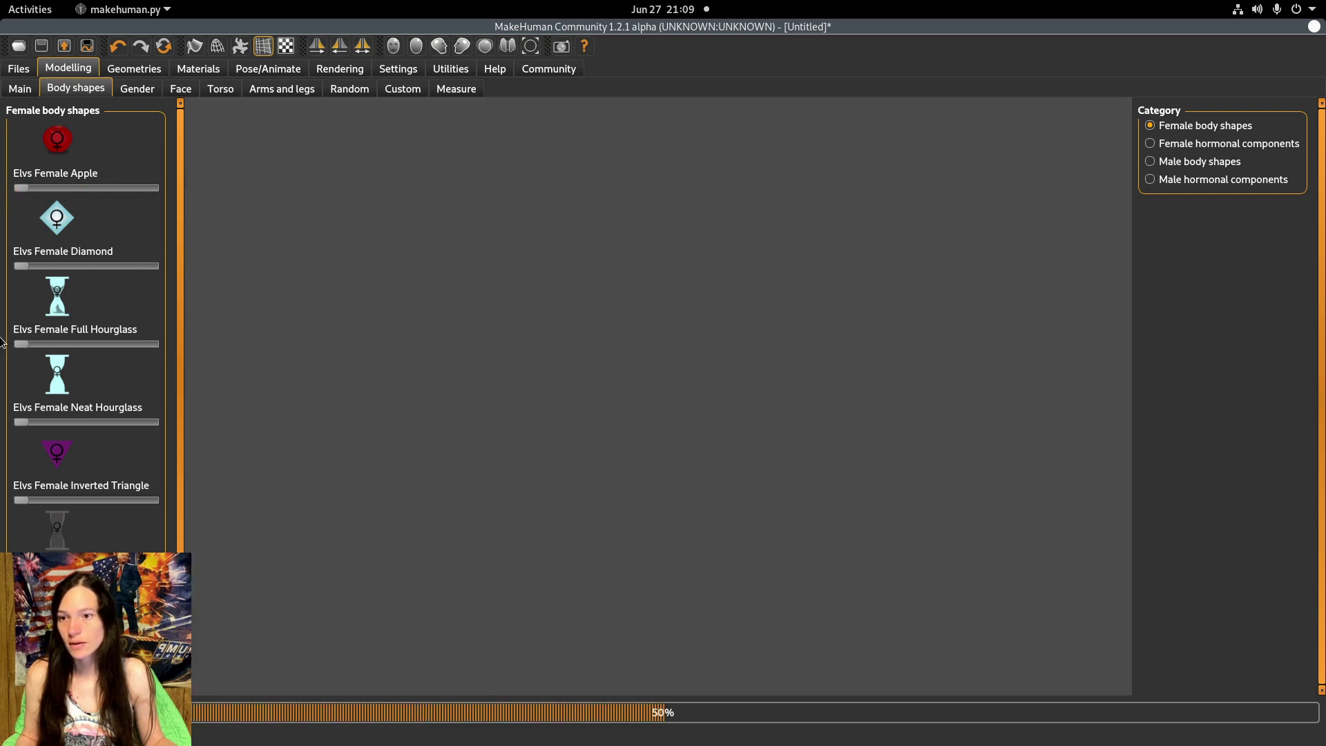
{"action": "left_click_drag", "start_coordinate": [24, 346], "coordinate": [17, 373]}
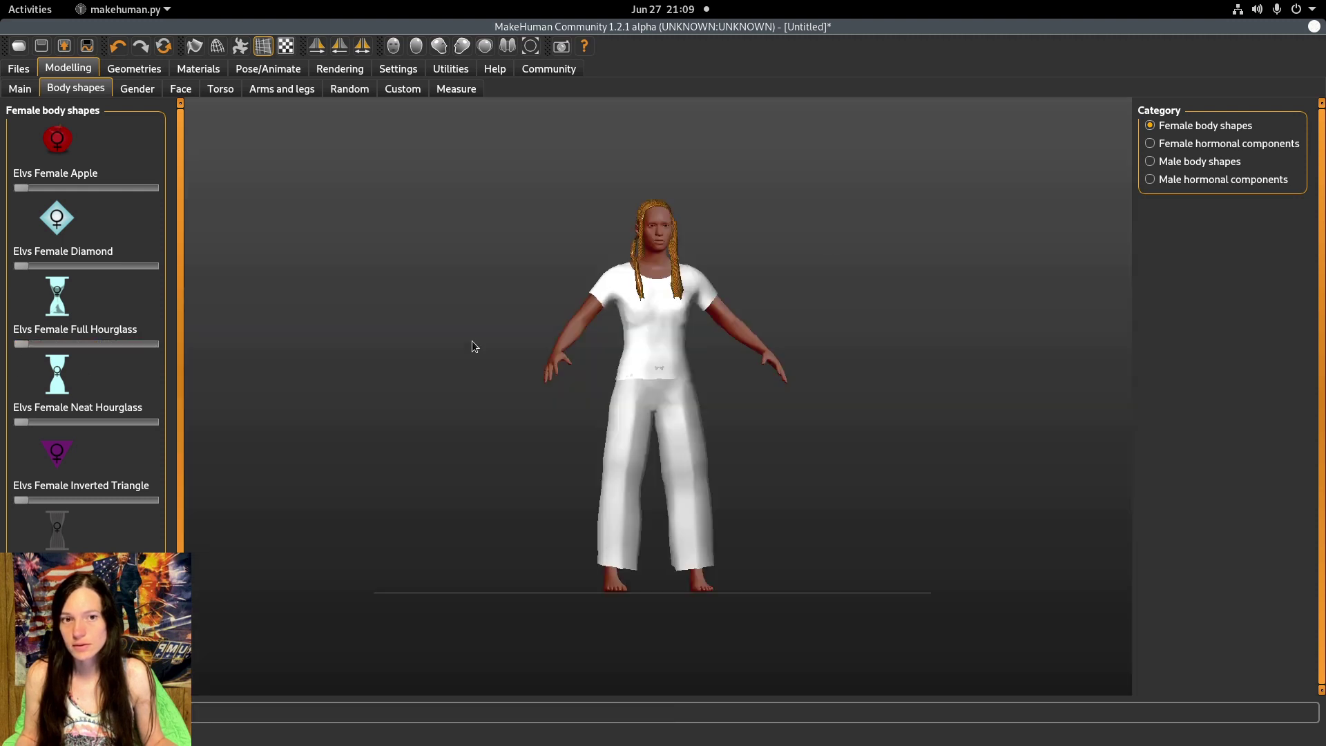
{"action": "left_click", "coordinate": [1218, 161]}
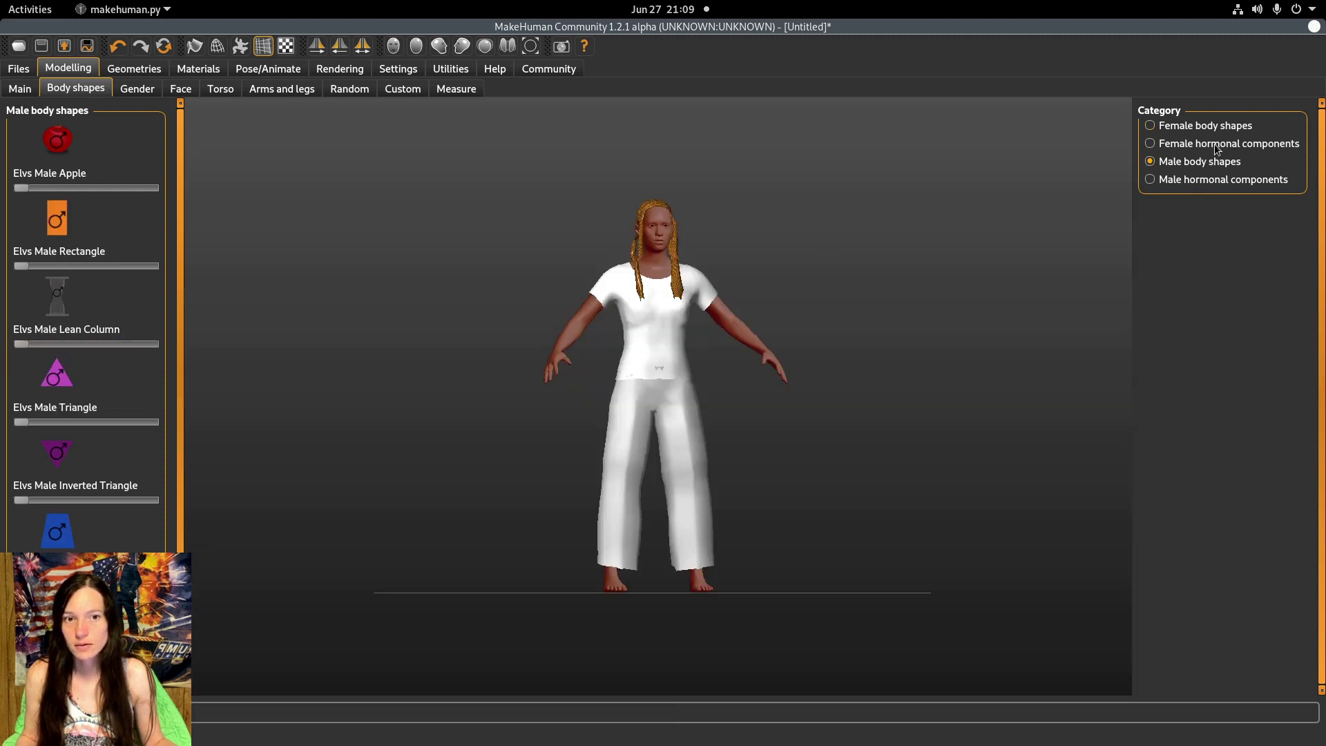
{"action": "left_click", "coordinate": [1202, 145]}
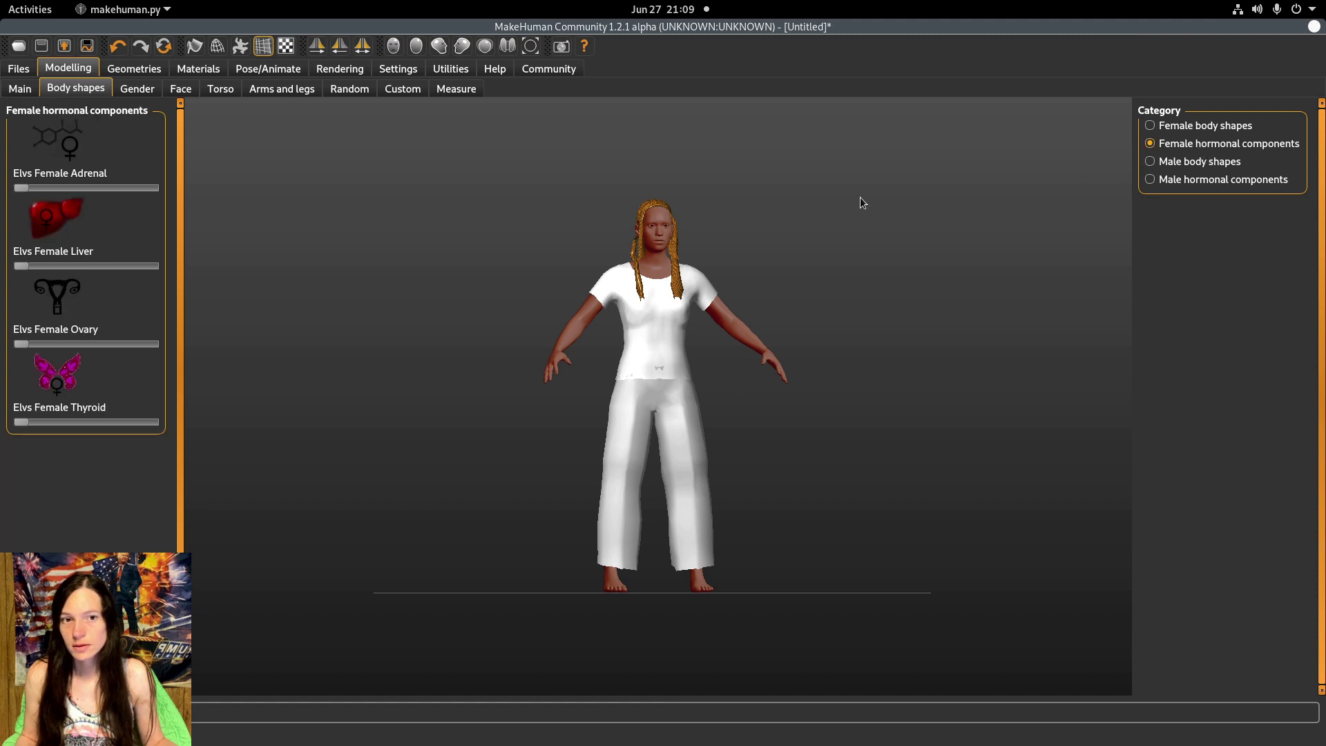
{"action": "left_click", "coordinate": [1210, 125]}
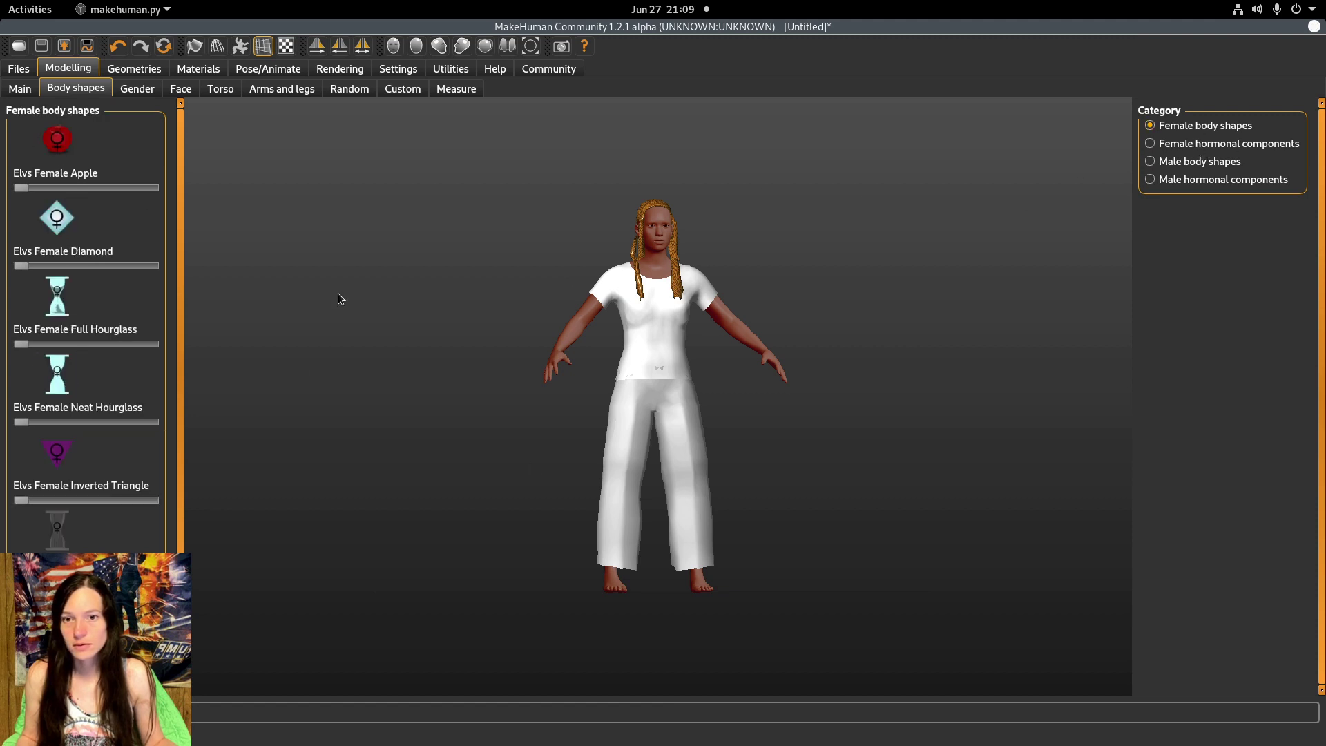
- Browse the Gender, Torso, Arms and legs, Face and Random sliders, ending on Main
{"action": "left_click", "coordinate": [130, 90]}
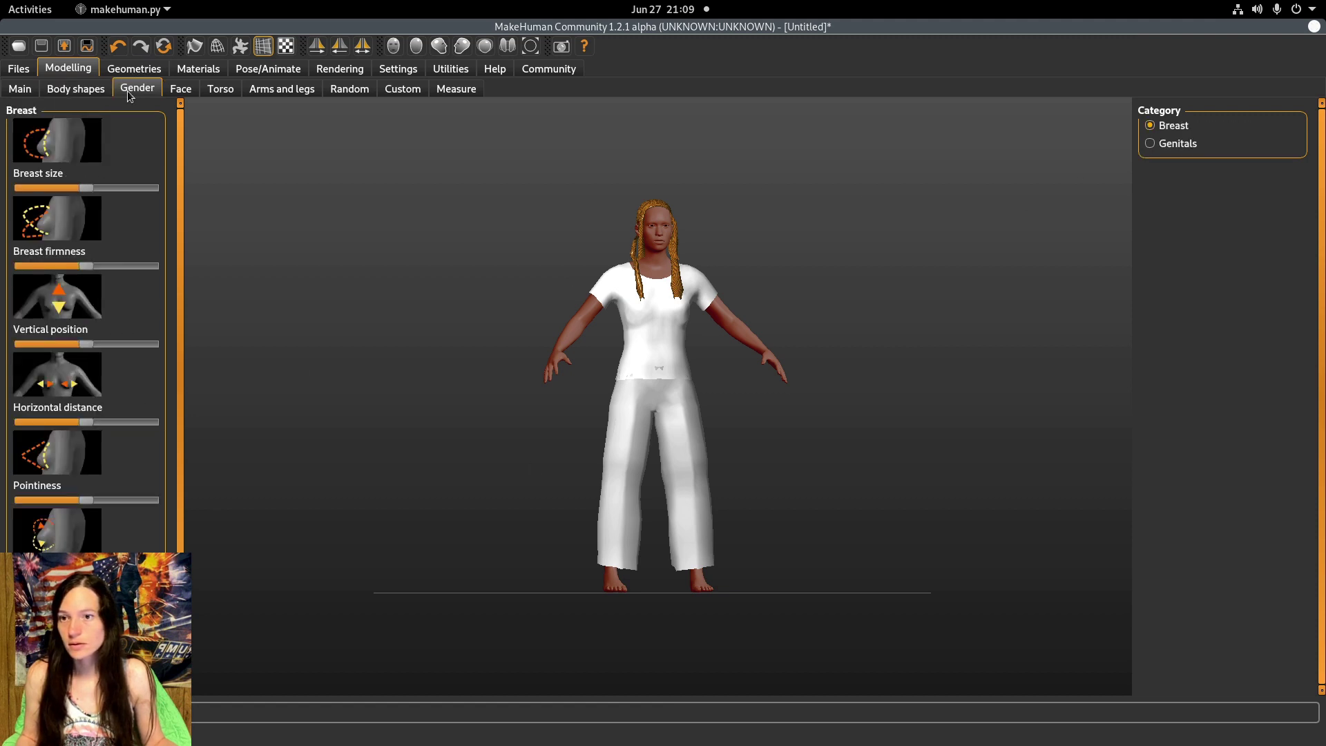
{"action": "left_click", "coordinate": [215, 96]}
{"action": "left_click", "coordinate": [299, 94]}
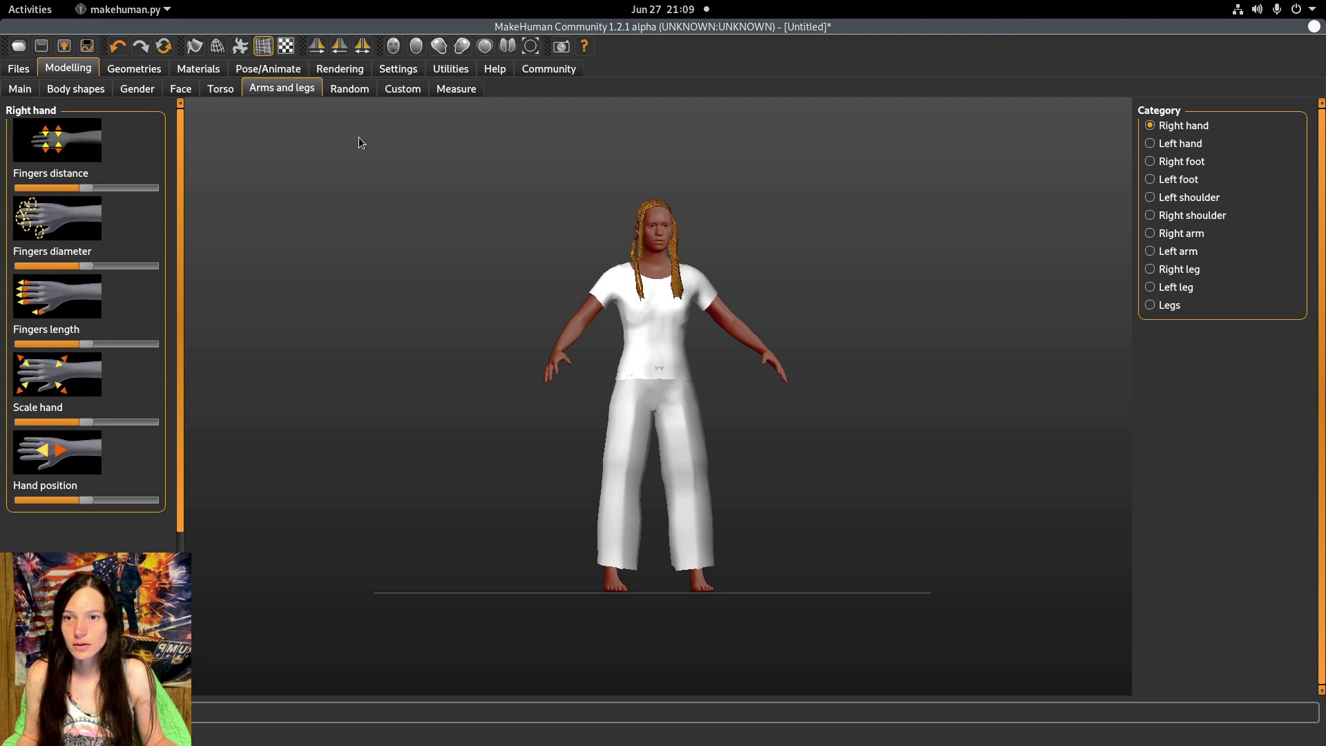
{"action": "key", "text": "Left"}
{"action": "key", "text": "Left"}
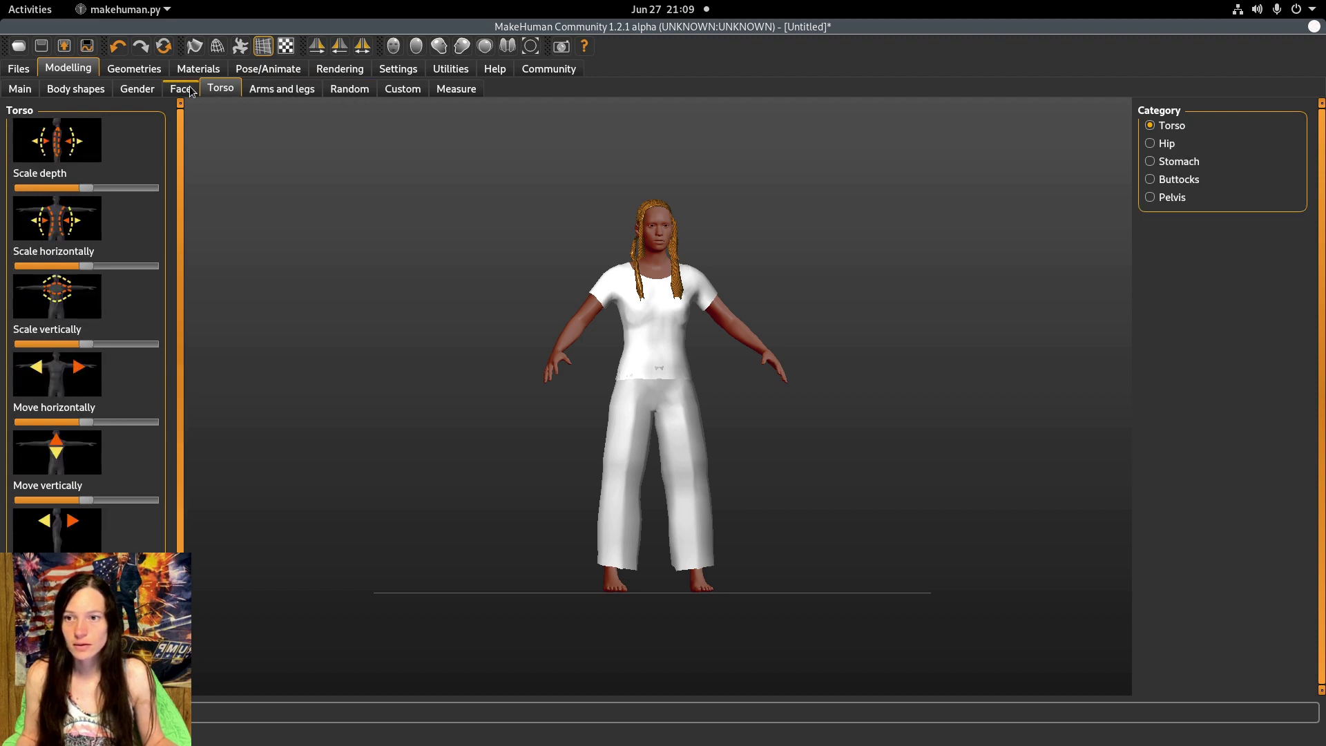
{"action": "left_click", "coordinate": [339, 94]}
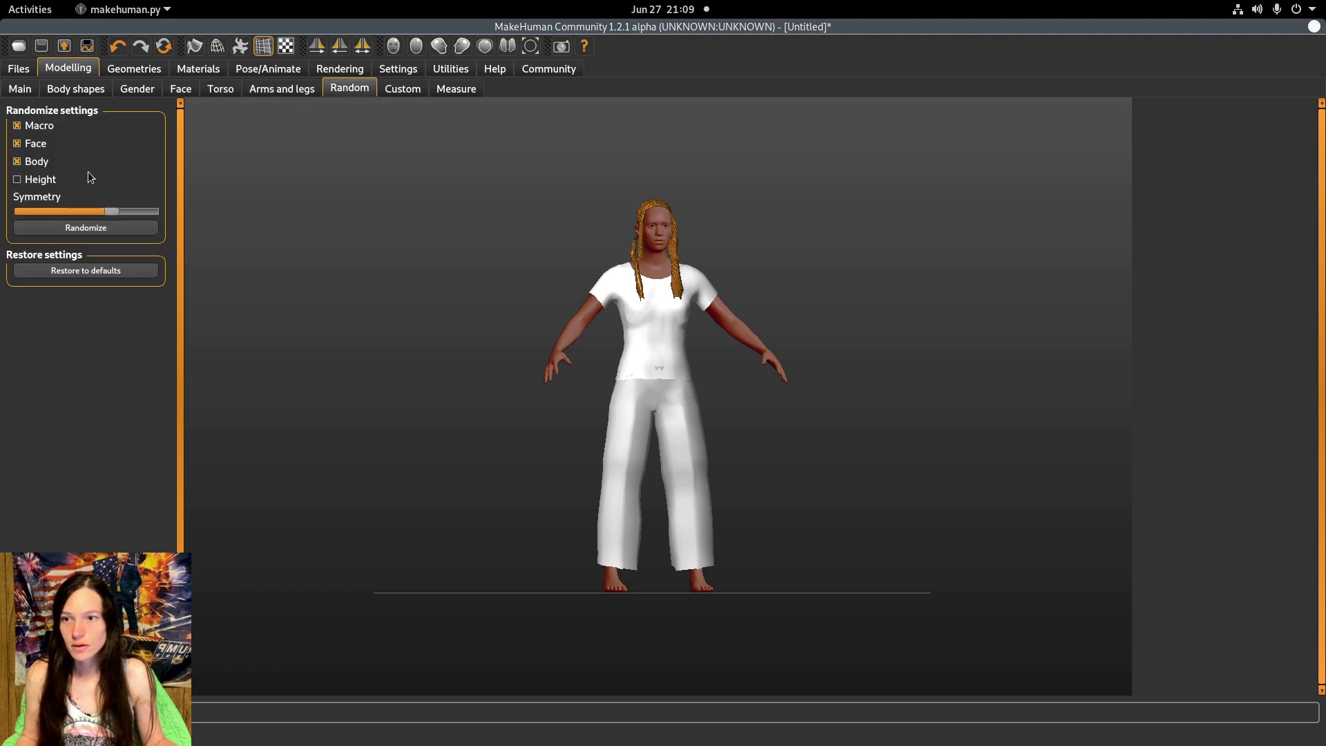
{"action": "left_click", "coordinate": [22, 92]}
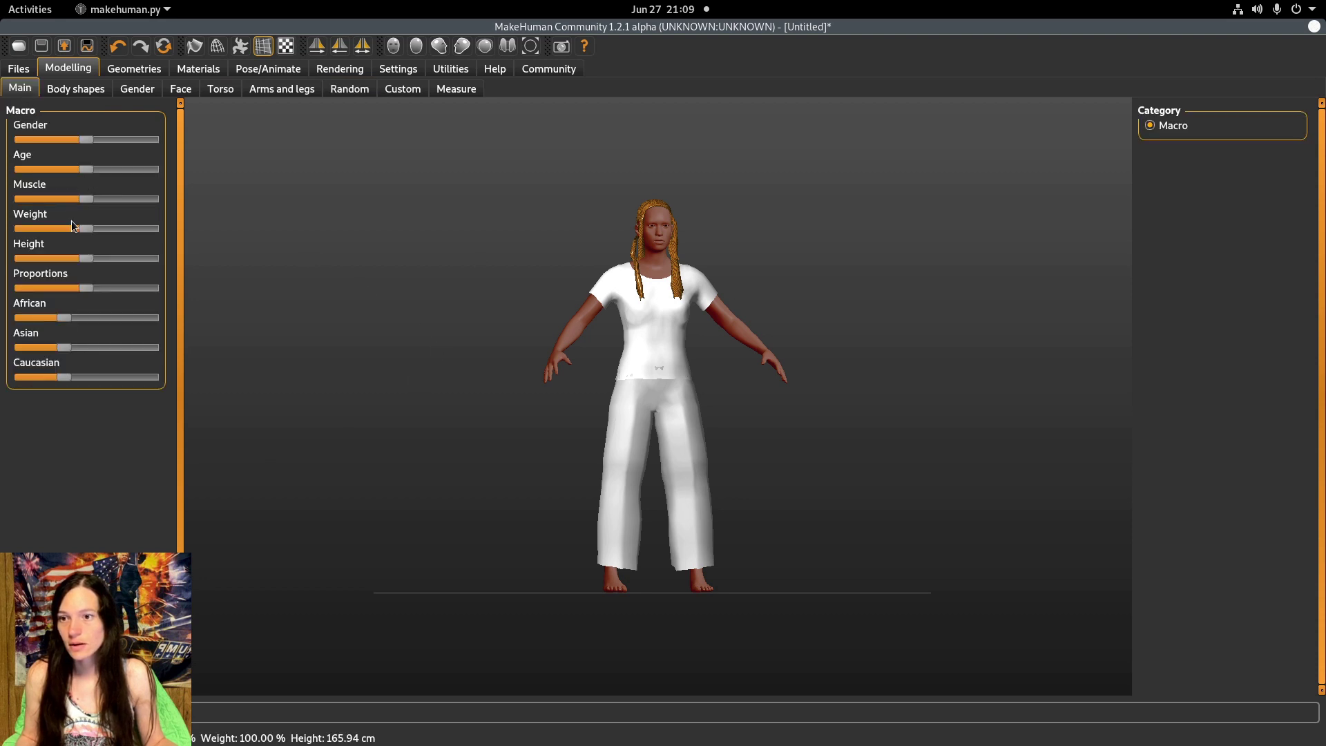
- Adjust height to about 165.70 cm and drop age to minimum, then restore an adult middle age
{"action": "mouse_move", "coordinate": [92, 260]}
{"action": "left_mouse_down"}
{"action": "mouse_move", "coordinate": [24, 254]}
{"action": "mouse_move", "coordinate": [160, 275]}
{"action": "mouse_move", "coordinate": [131, 259]}
{"action": "mouse_move", "coordinate": [151, 264]}
{"action": "mouse_move", "coordinate": [7, 260]}
{"action": "mouse_move", "coordinate": [125, 267]}
{"action": "mouse_move", "coordinate": [84, 262]}
{"action": "left_mouse_up"}
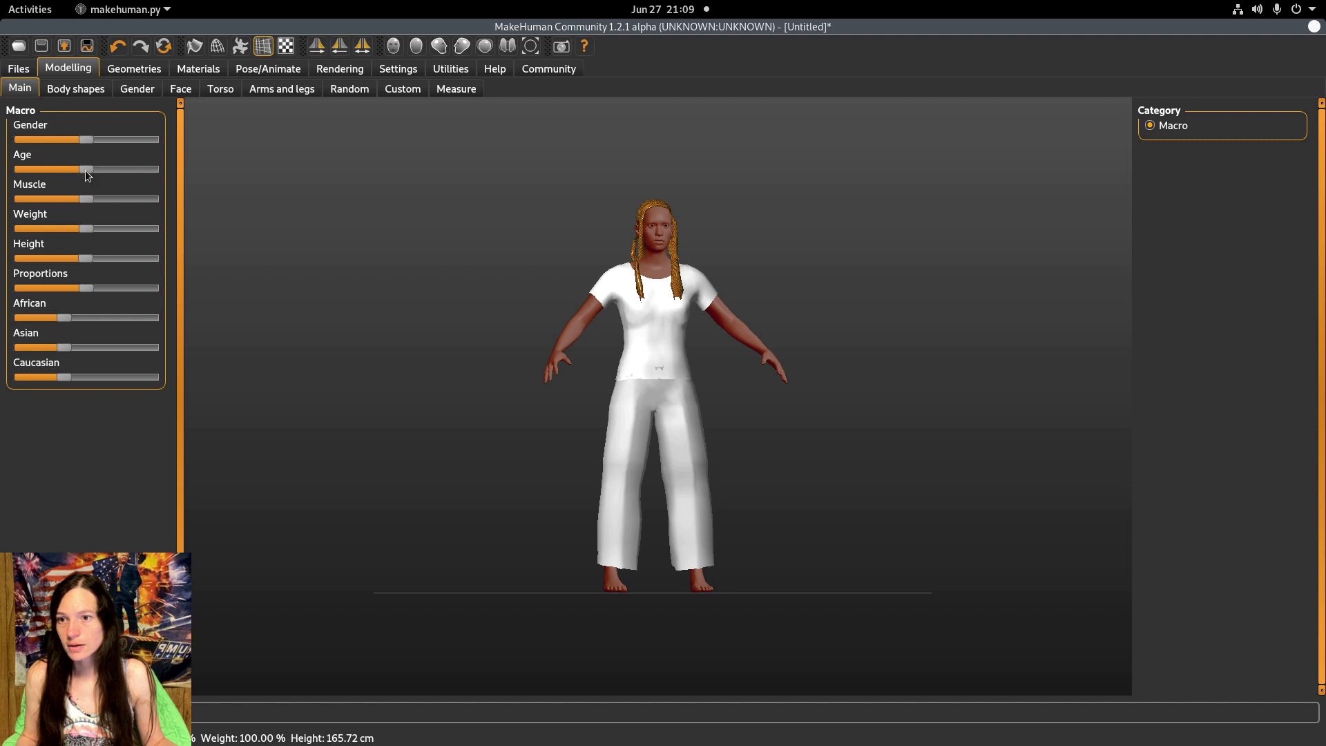
{"action": "left_click_drag", "start_coordinate": [74, 175], "coordinate": [159, 190]}
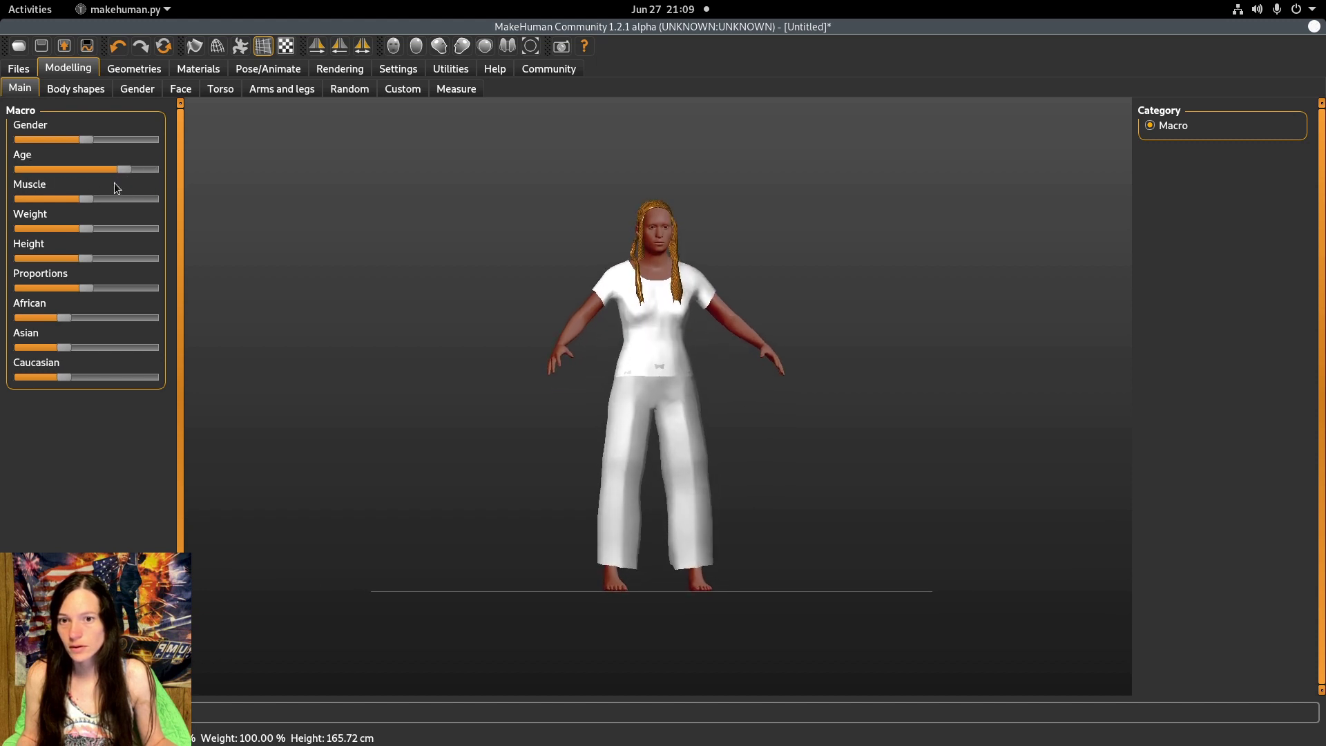
{"action": "left_click", "coordinate": [21, 173]}
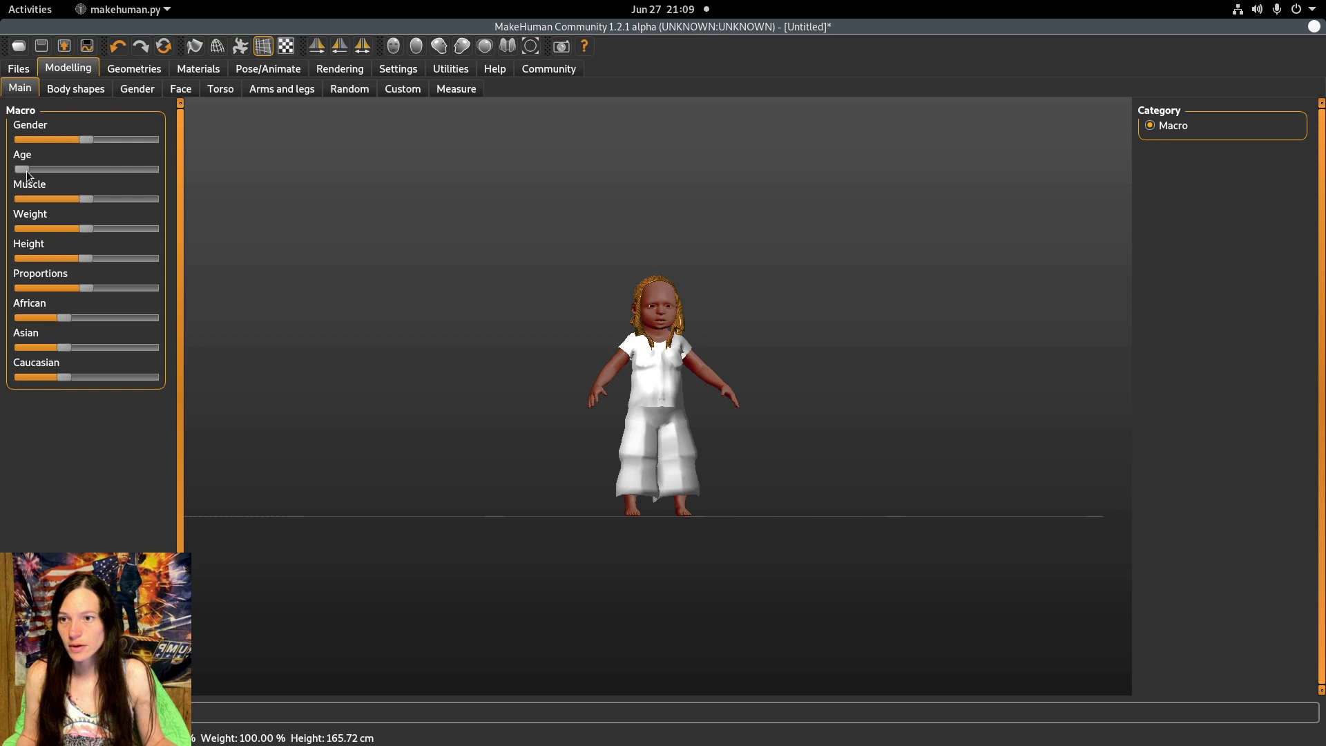
{"action": "left_click_drag", "start_coordinate": [26, 171], "coordinate": [95, 171]}
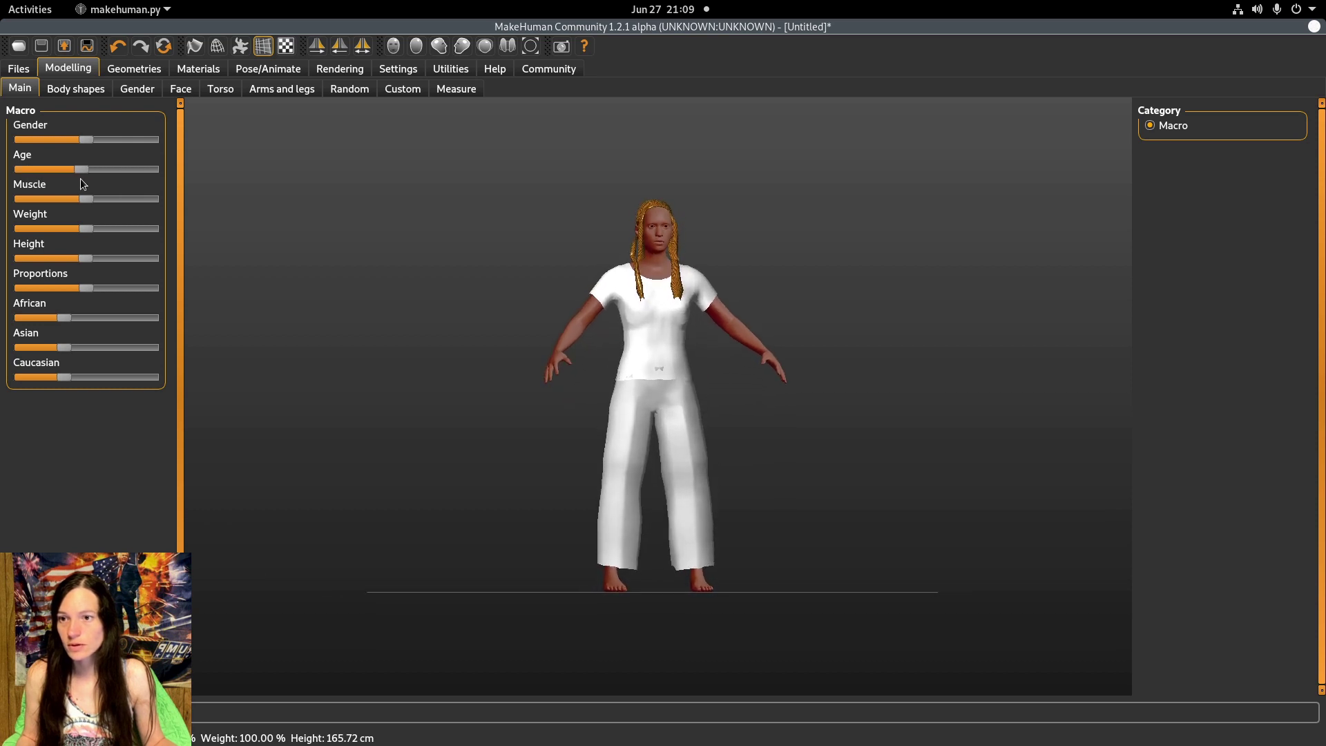
{"action": "left_click", "coordinate": [84, 177]}
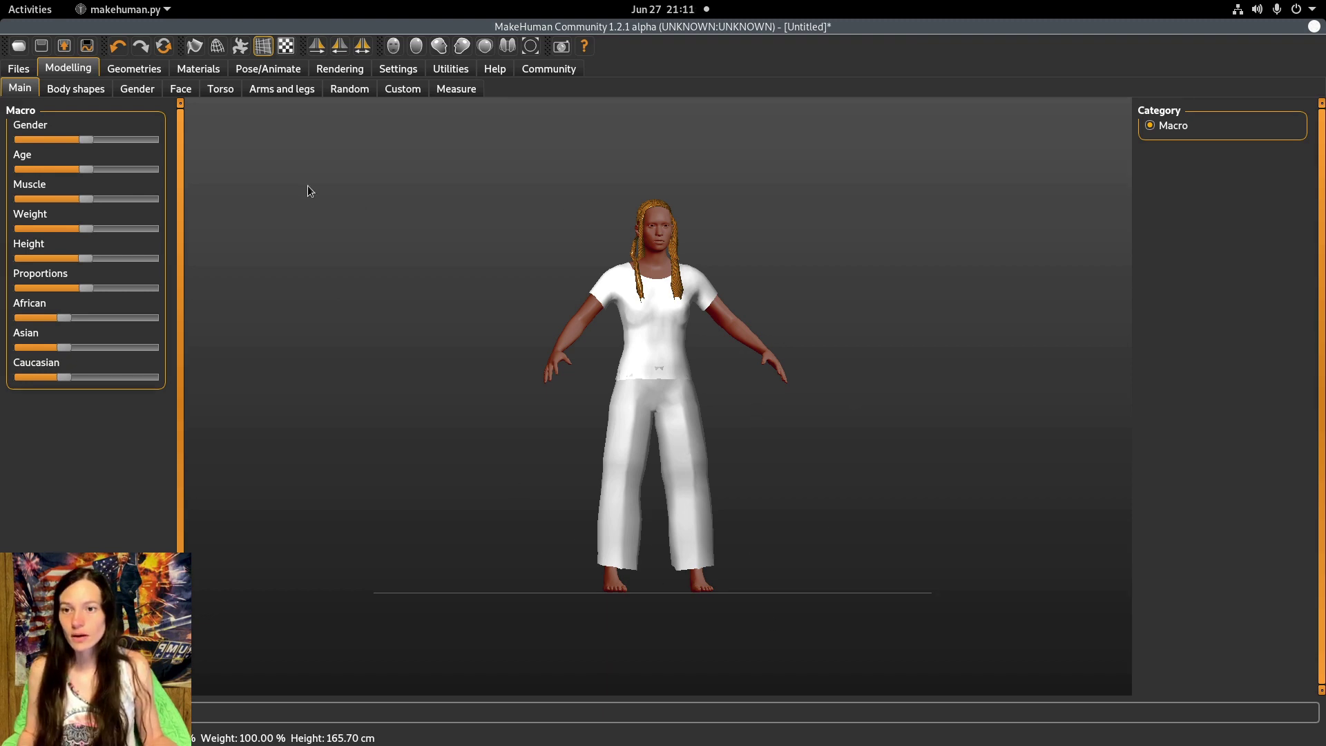
- Filter skeletons to Makehuman presets, then try Benchmark and apply the Harvey IDunno pose
{"action": "left_click", "coordinate": [277, 66]}
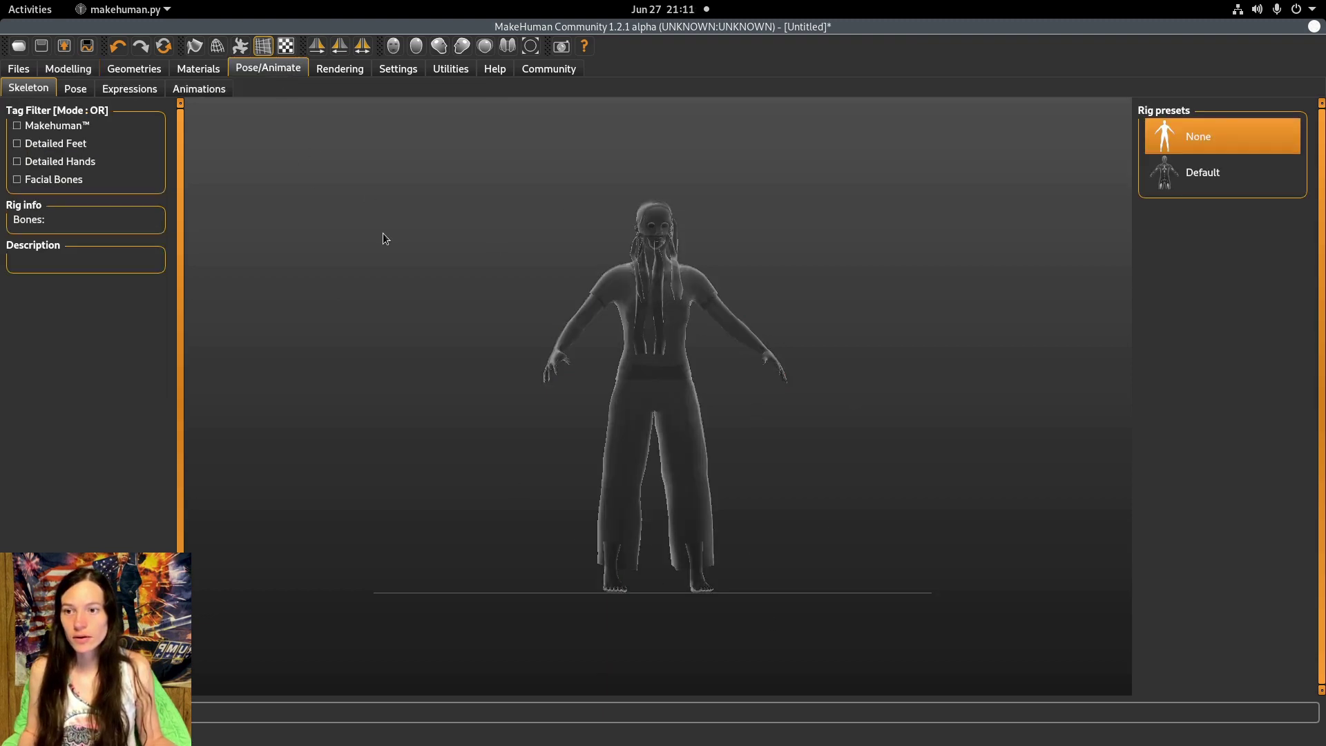
{"action": "left_click", "coordinate": [44, 129]}
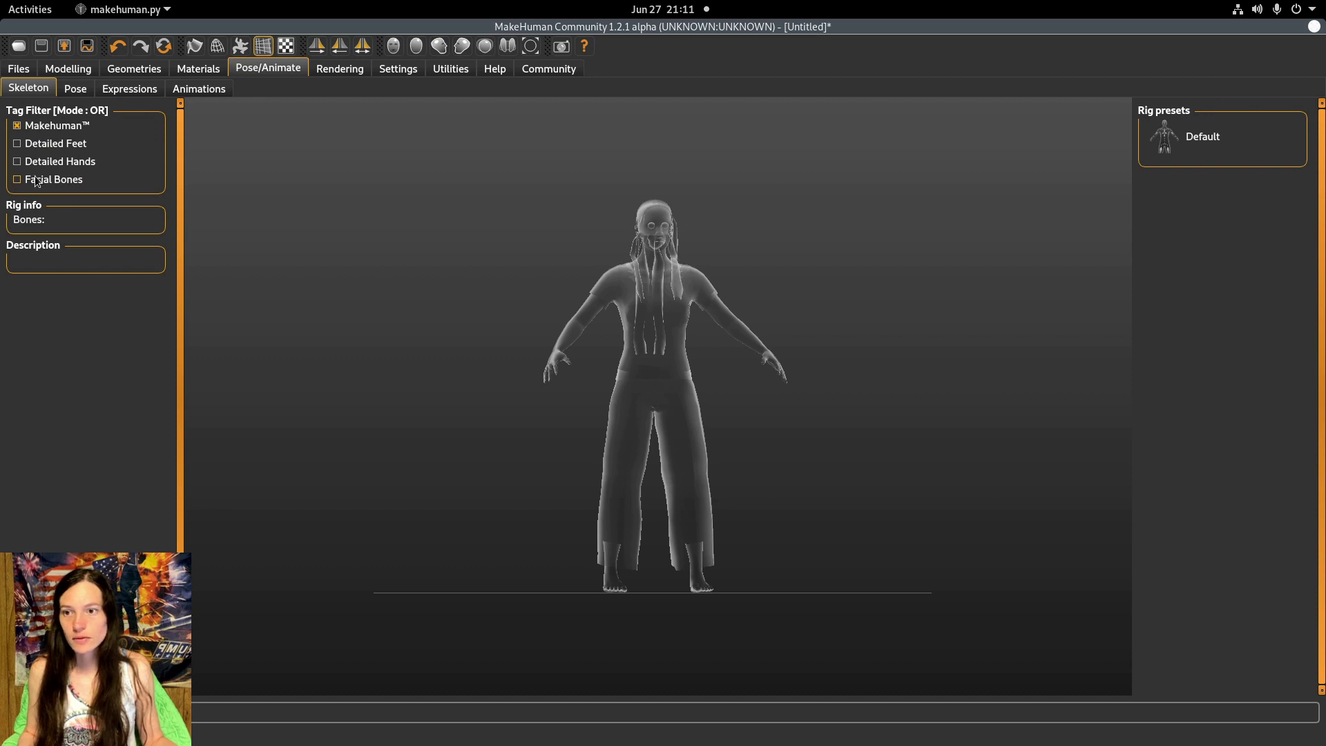
{"action": "left_click", "coordinate": [78, 92]}
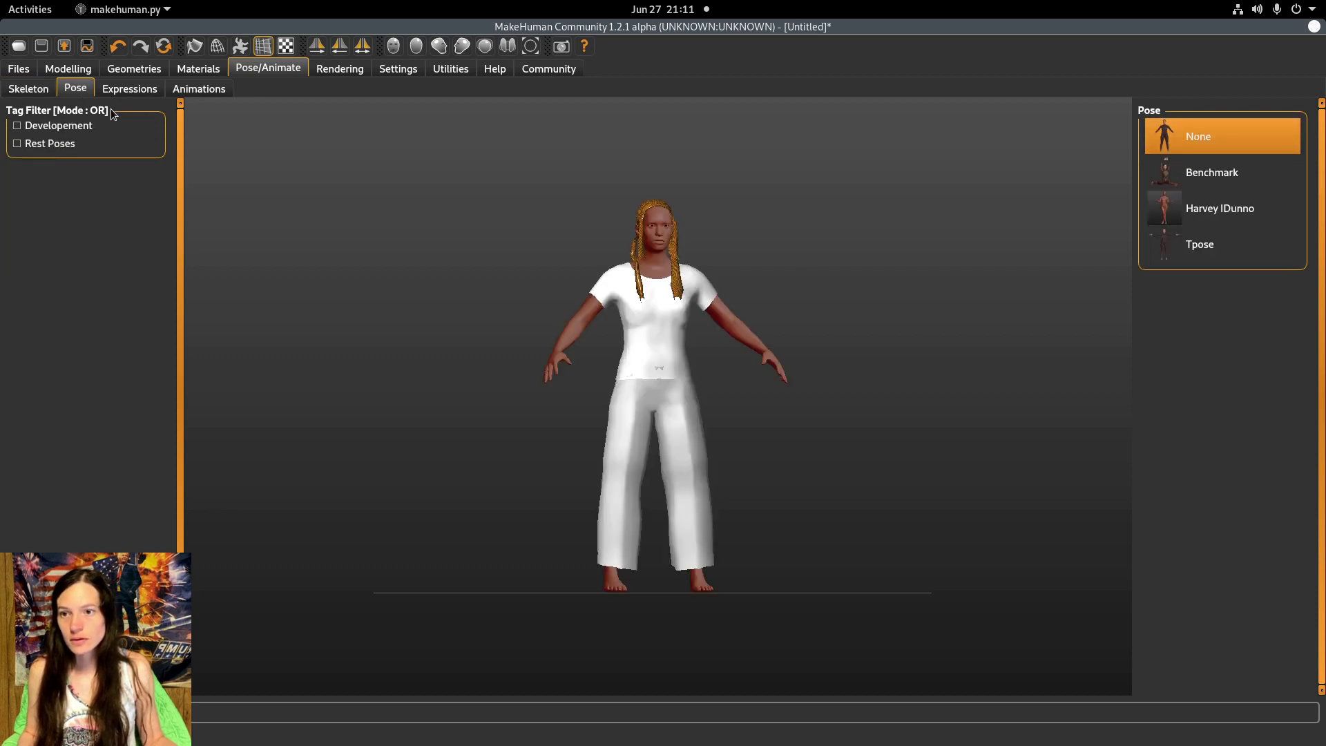
{"action": "left_click", "coordinate": [1197, 168]}
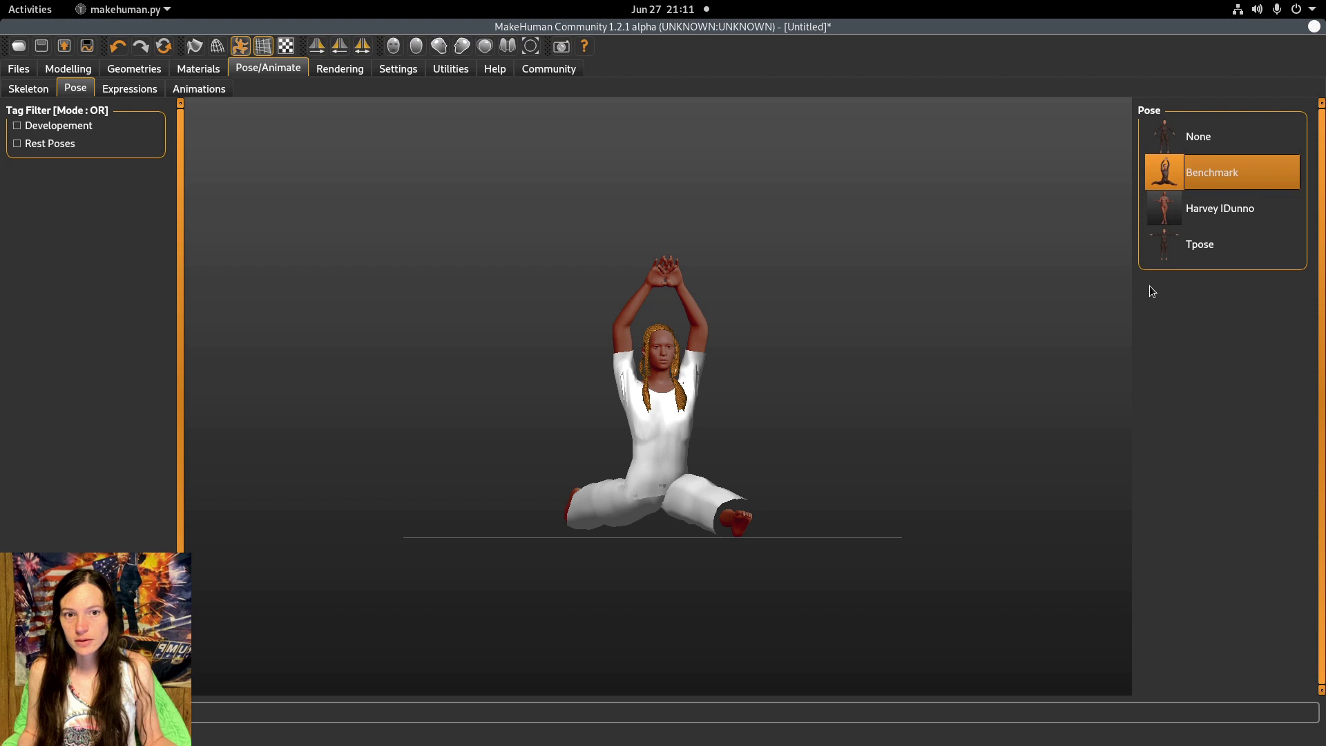
{"action": "left_click", "coordinate": [1241, 208]}
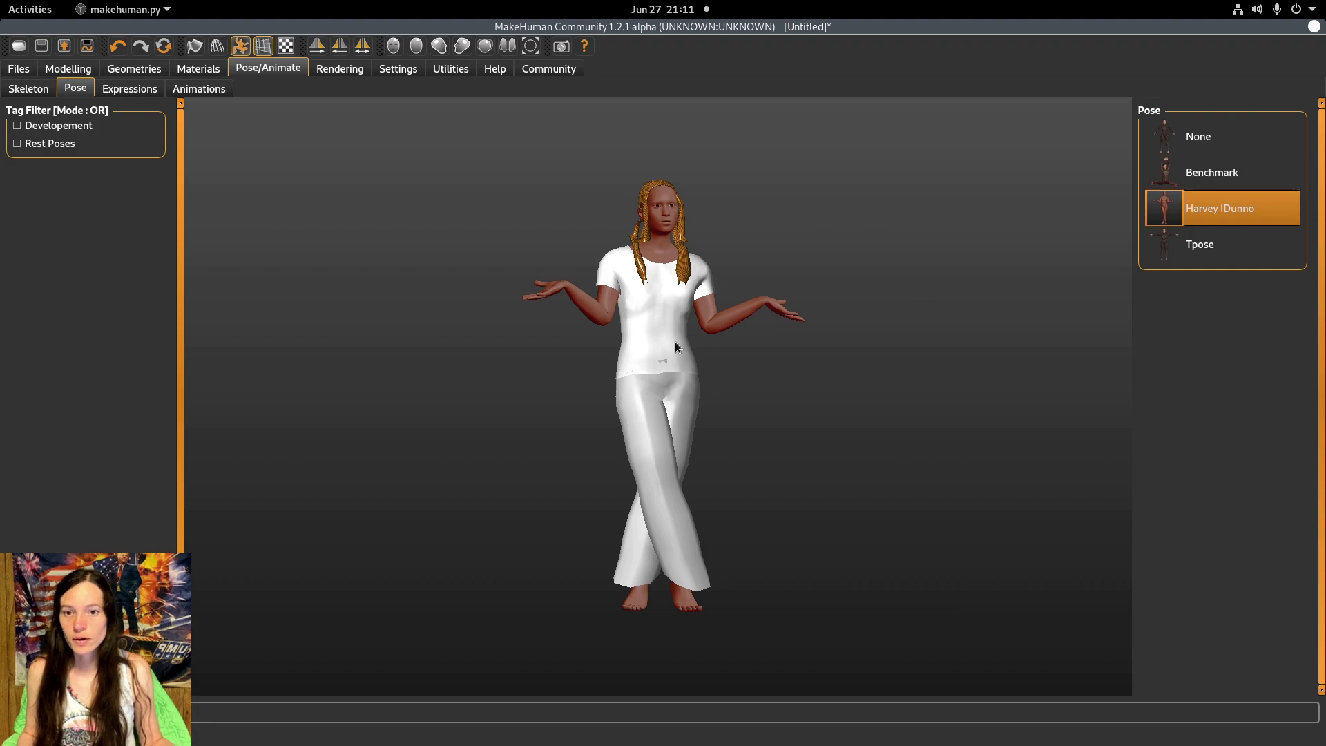
{"action": "left_click_drag", "start_coordinate": [676, 346], "coordinate": [454, 288]}
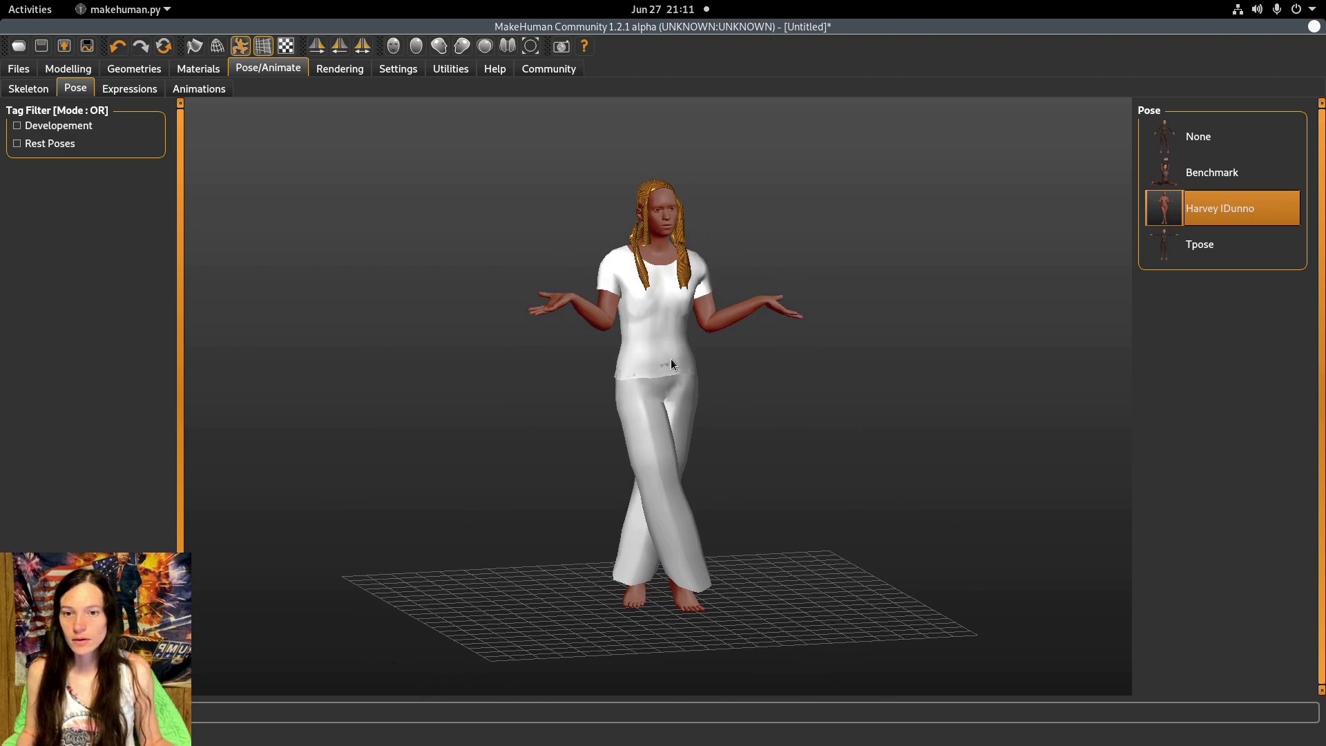
{"action": "mouse_move", "coordinate": [671, 364]}
{"action": "left_mouse_down"}
{"action": "mouse_move", "coordinate": [526, 362]}
{"action": "mouse_move", "coordinate": [665, 382]}
{"action": "mouse_move", "coordinate": [648, 355]}
{"action": "left_mouse_up"}
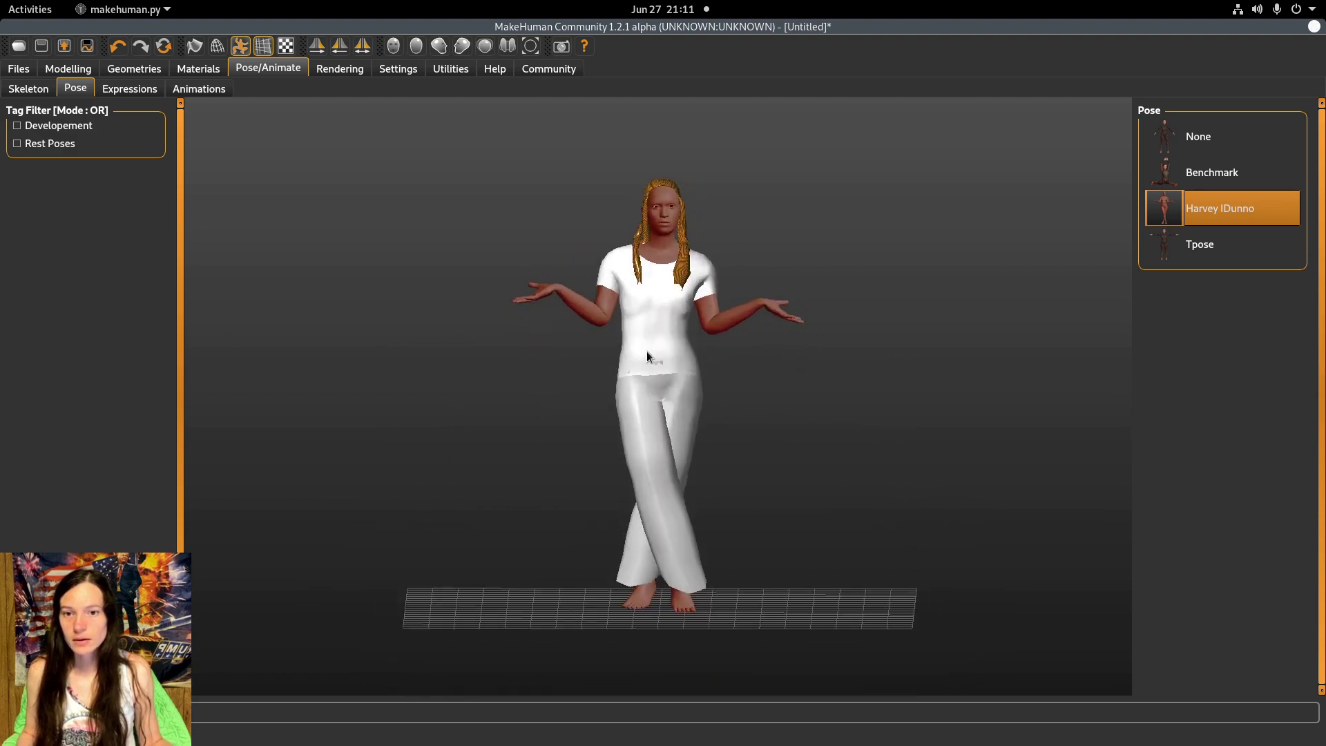
{"action": "left_click_drag", "start_coordinate": [442, 311], "coordinate": [532, 377]}
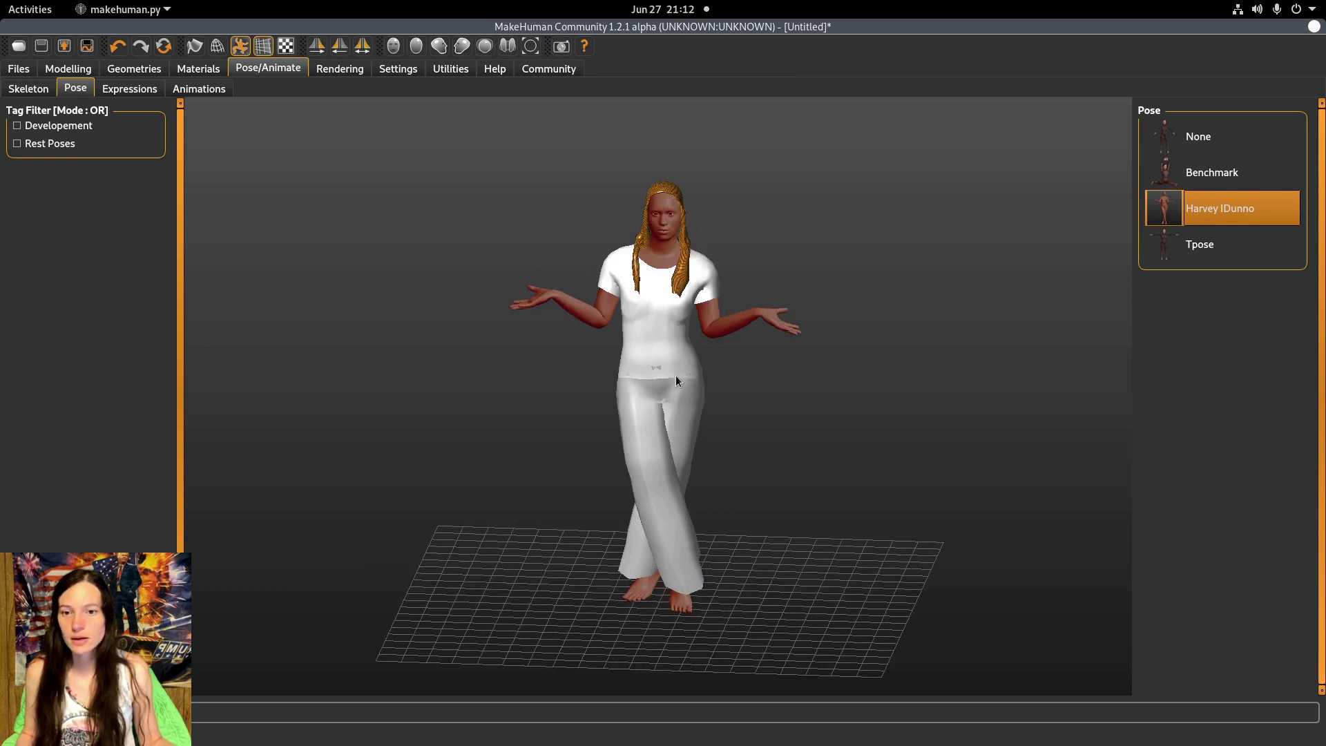
{"action": "left_click_drag", "start_coordinate": [683, 370], "coordinate": [699, 283]}
{"action": "left_click_drag", "start_coordinate": [621, 329], "coordinate": [790, 484]}
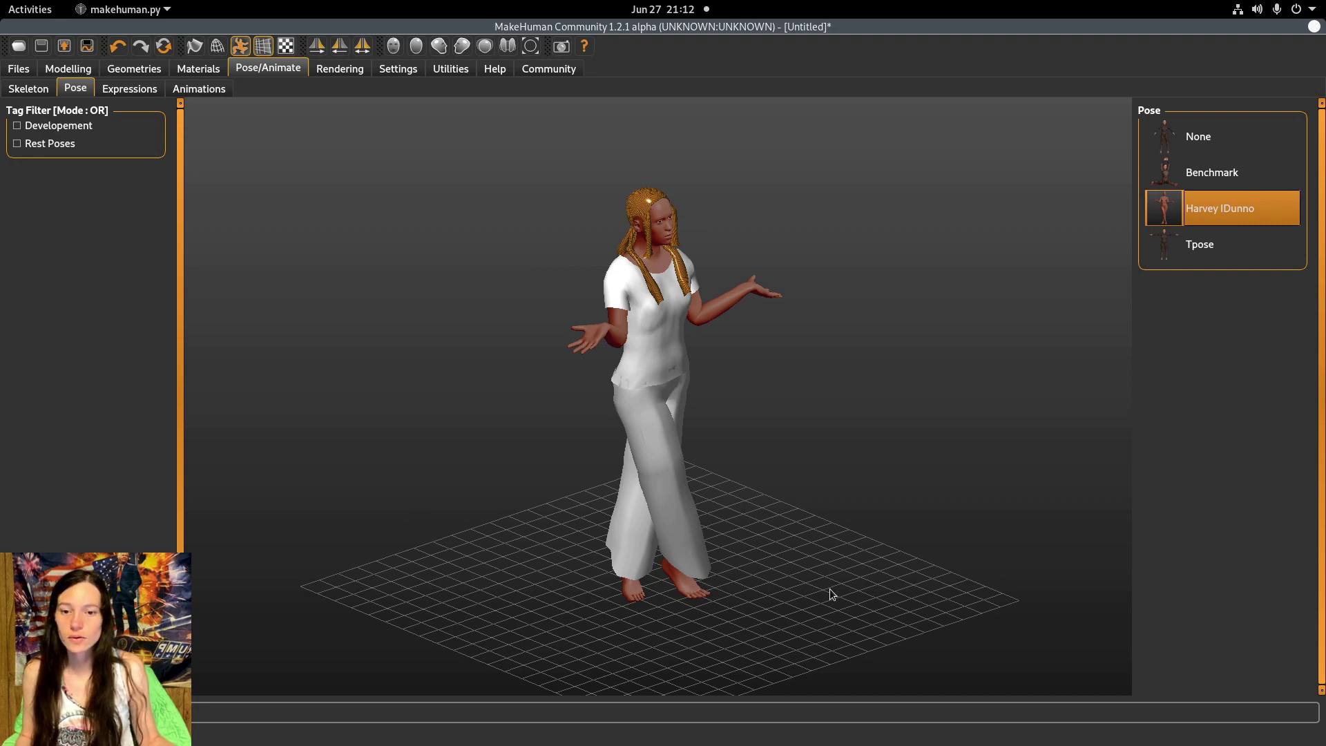
{"action": "left_click_drag", "start_coordinate": [654, 359], "coordinate": [598, 377]}
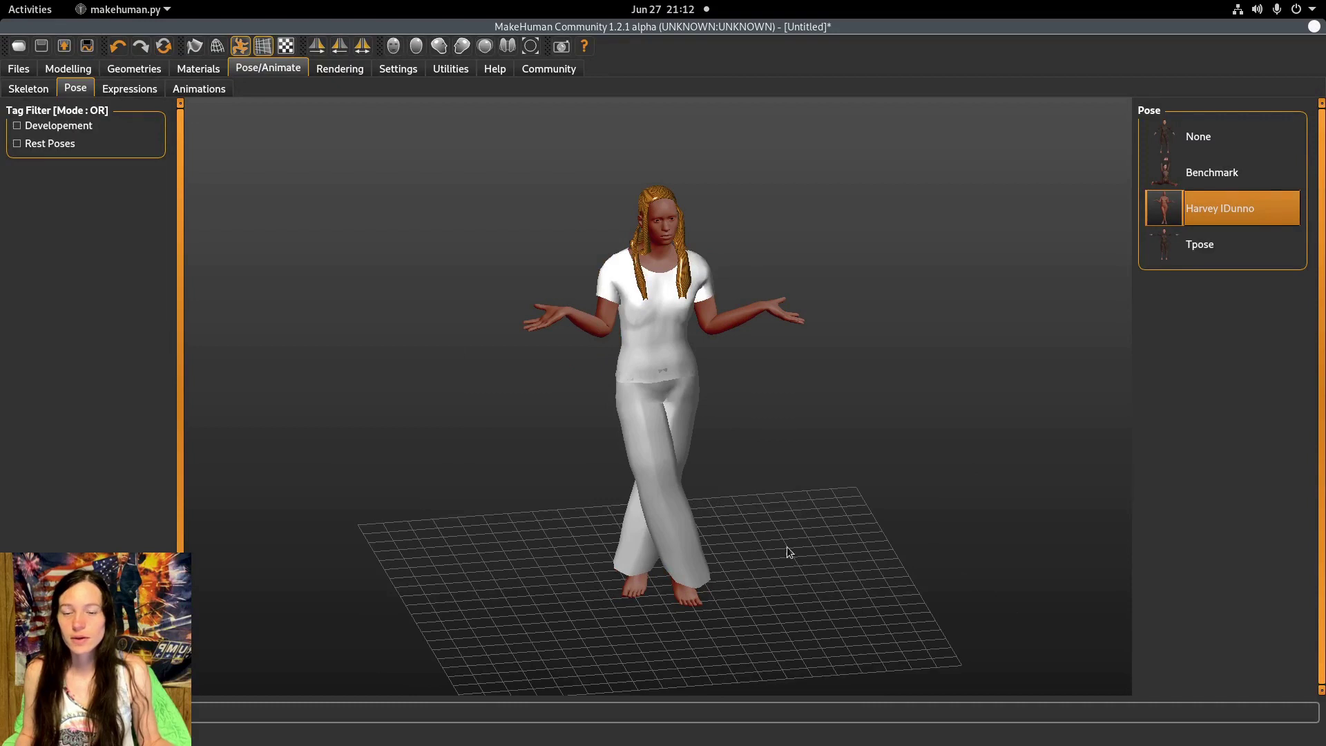